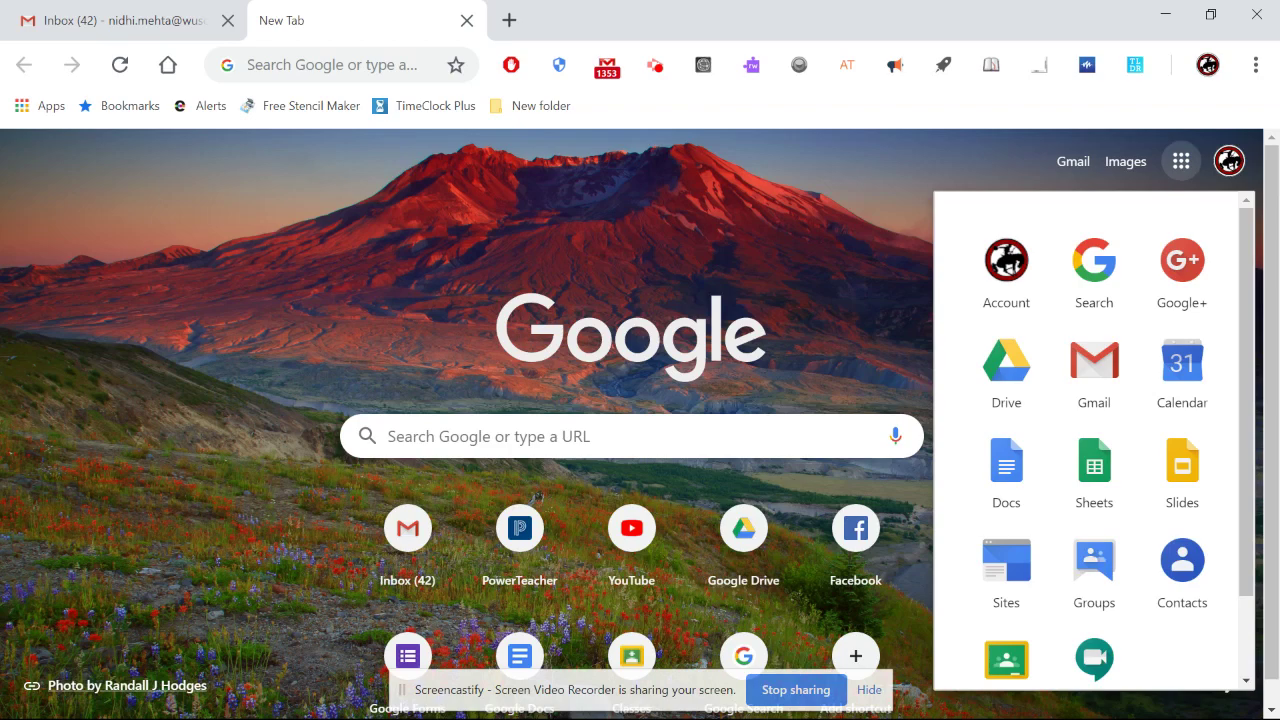
# - Open Google Forms from the full list of Google apps
pyautogui.scroll(-1, 1094, 440)
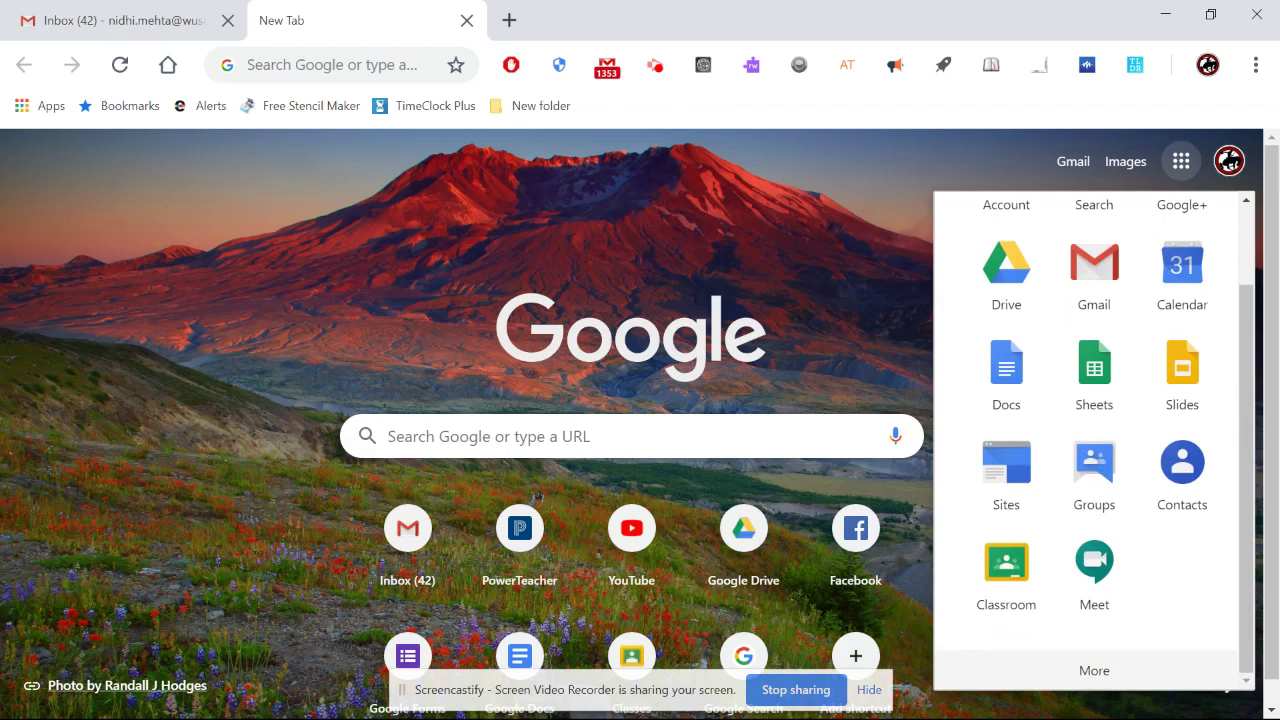
pyautogui.click(1094, 670)
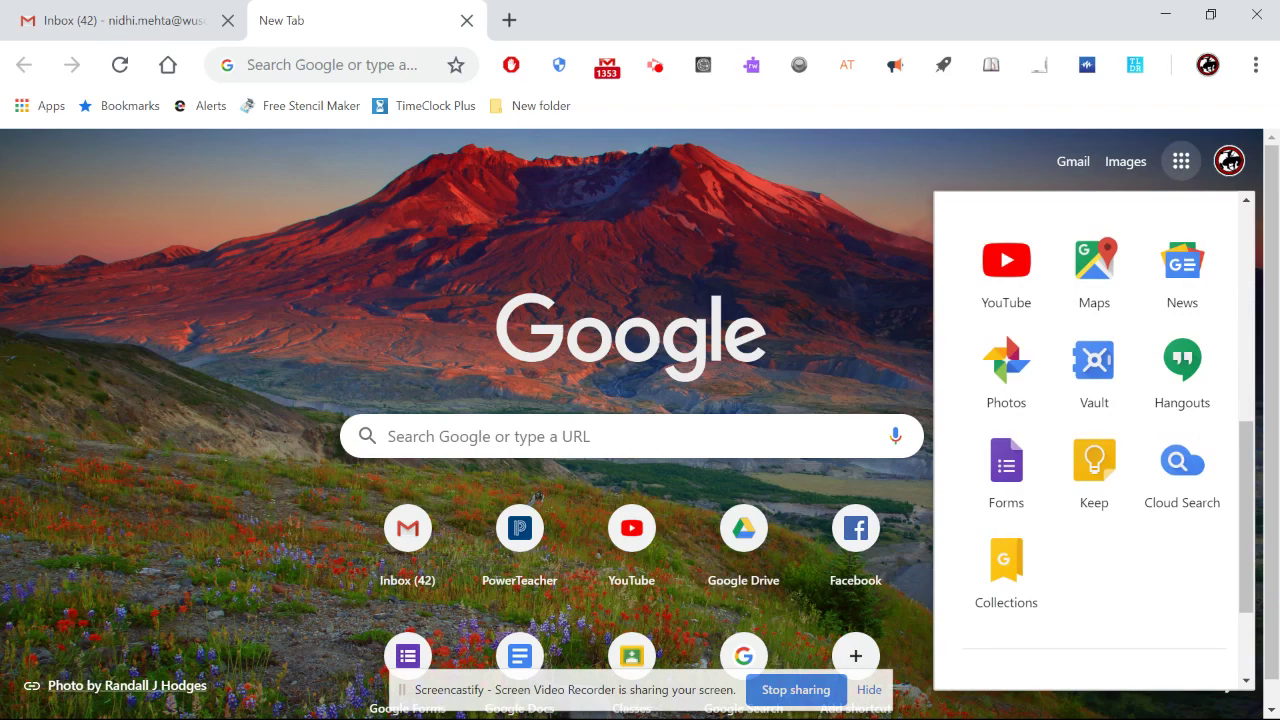
pyautogui.click(1006, 462)
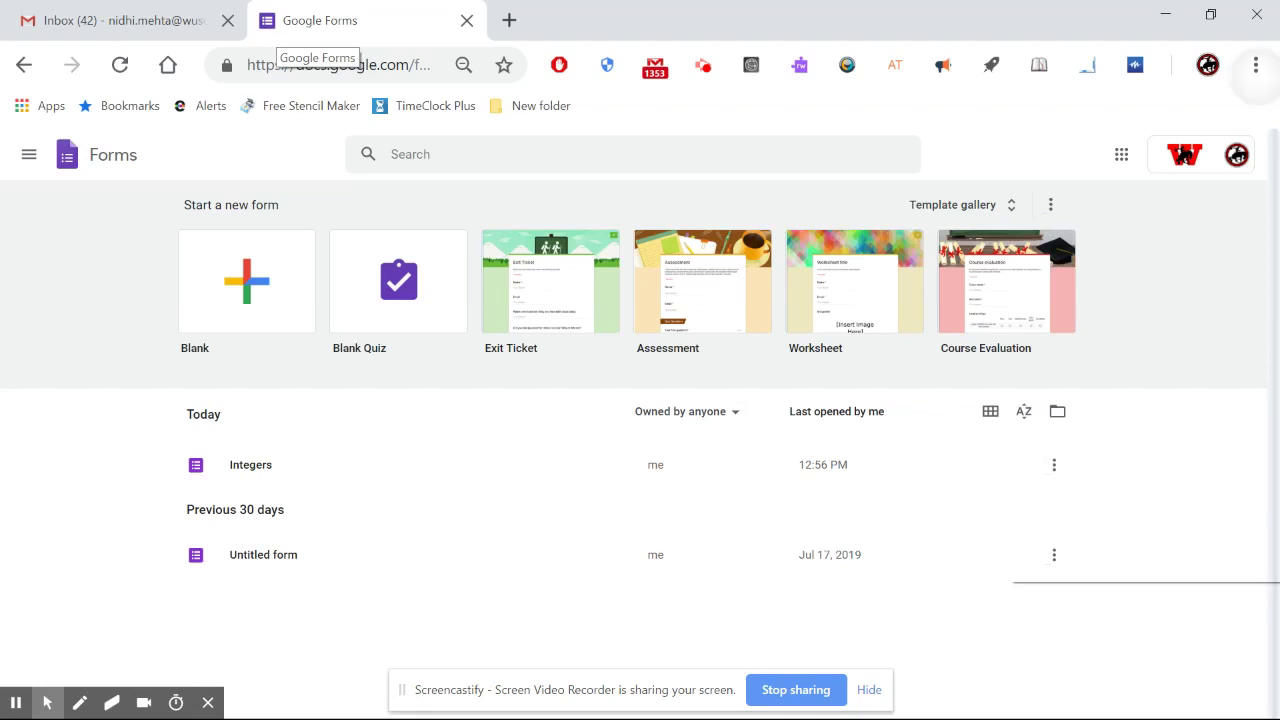
# - Set the browser page zoom to 90%
pyautogui.click(1256, 65)
pyautogui.click(1203, 296)
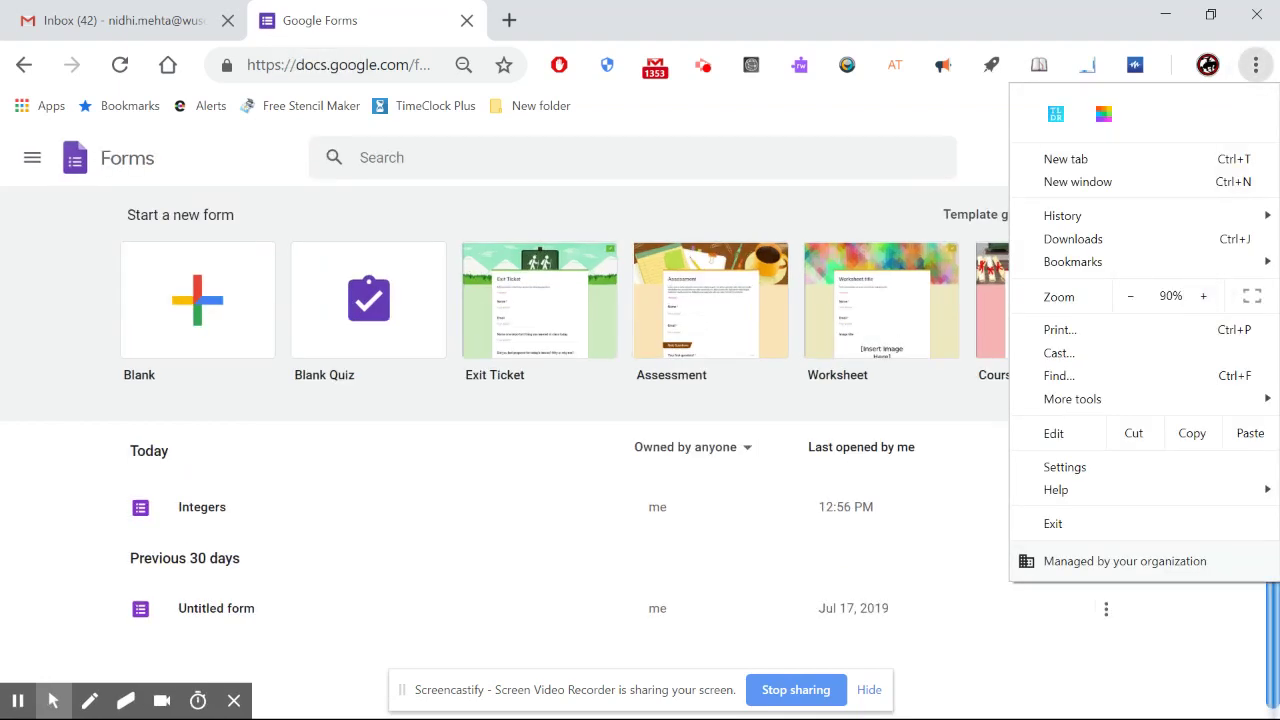
pyautogui.press('Escape')
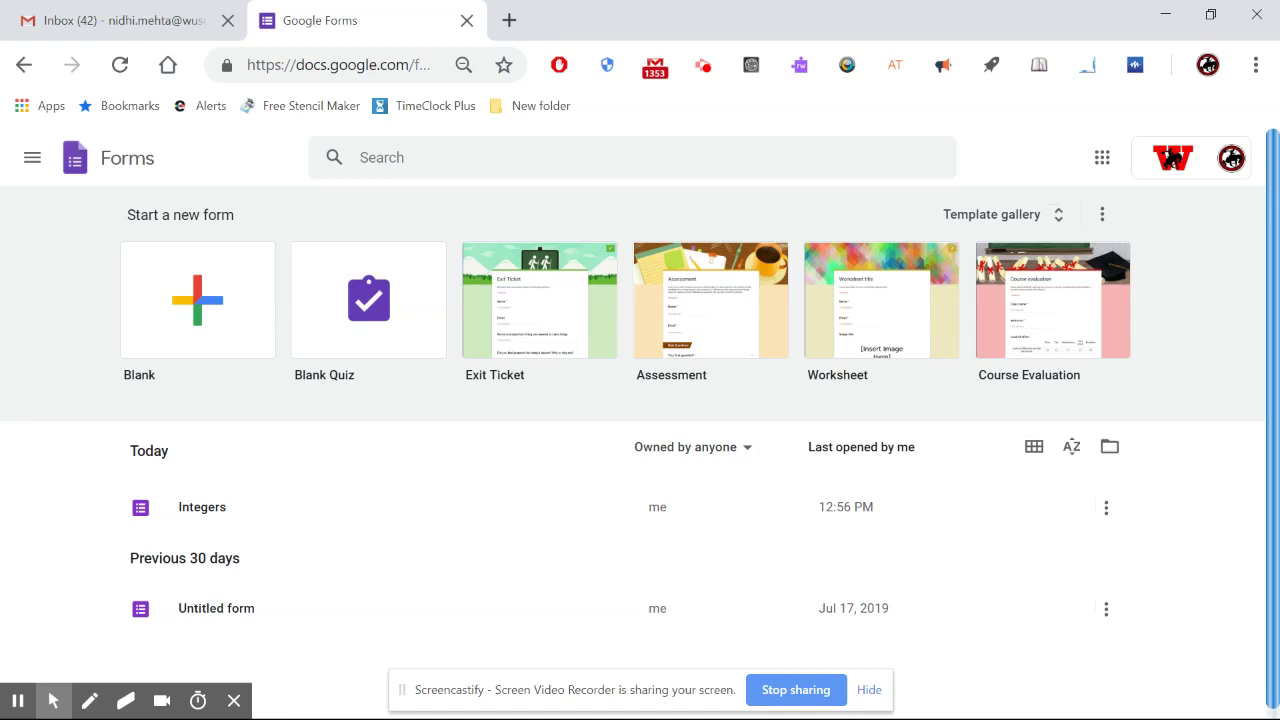
# - Create a blank form and set its theme color to red (#db4437)
pyautogui.click(205, 309)
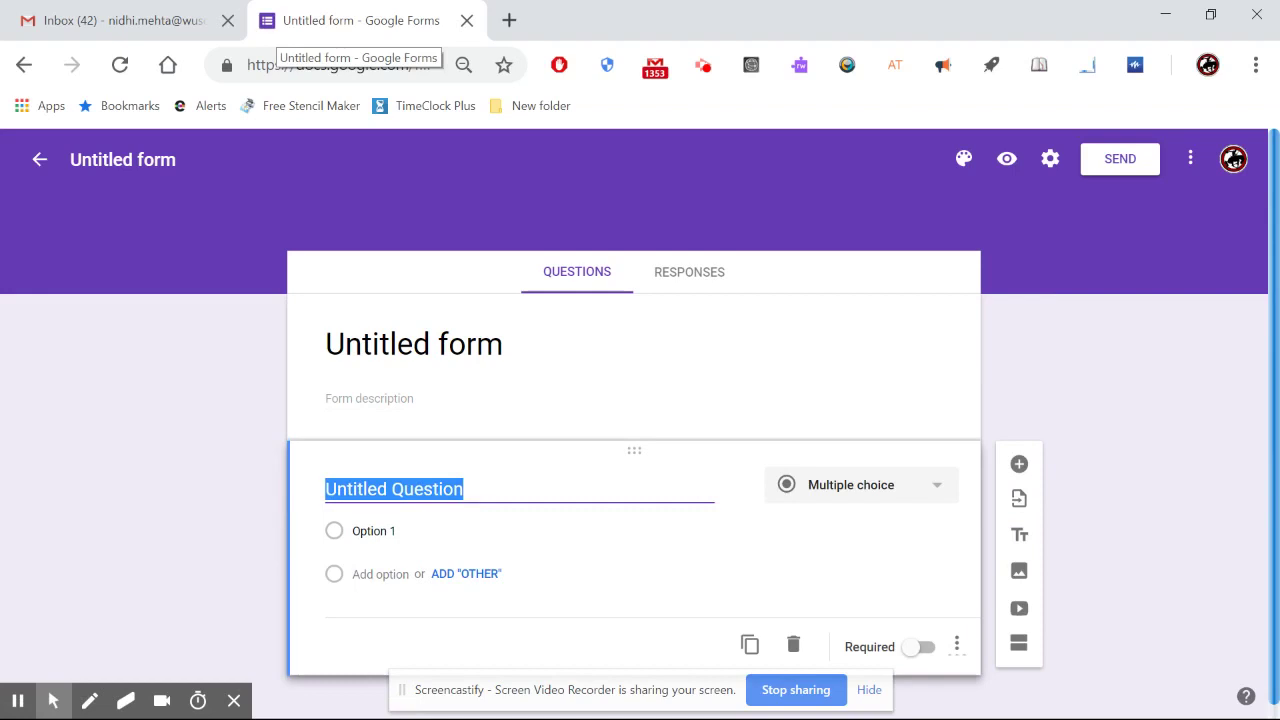
pyautogui.click(963, 158)
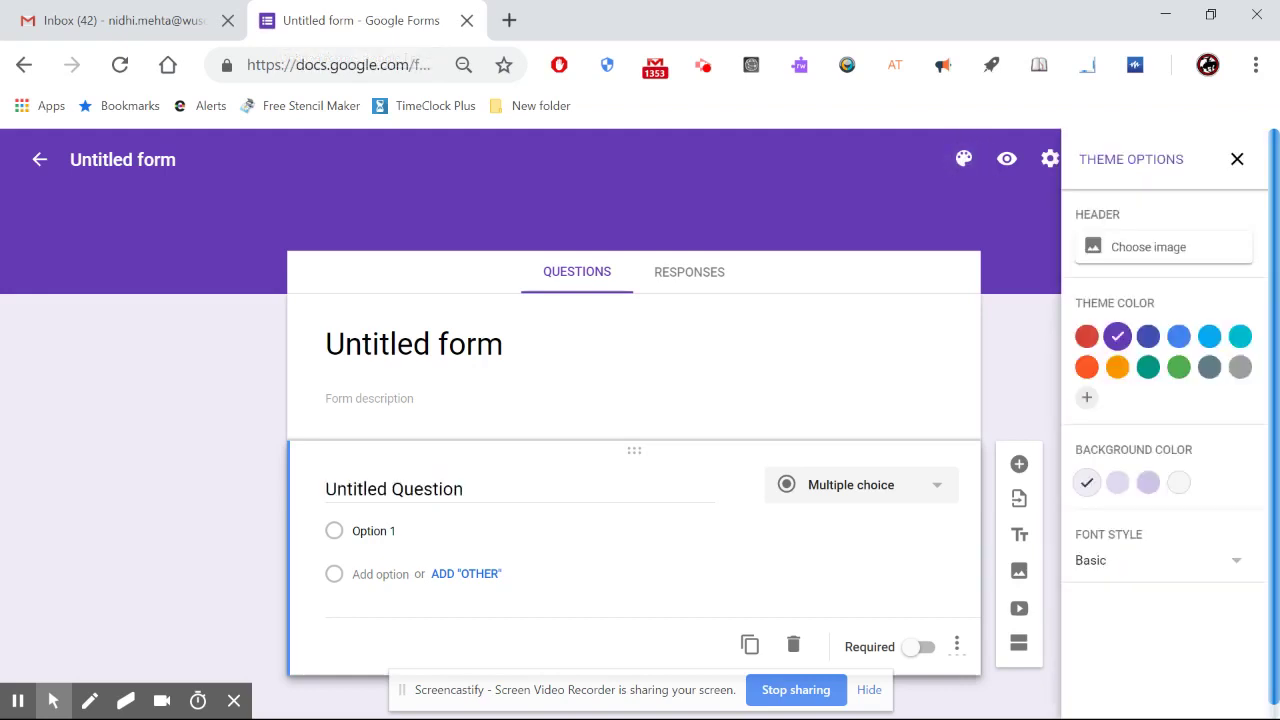
pyautogui.click(1087, 336)
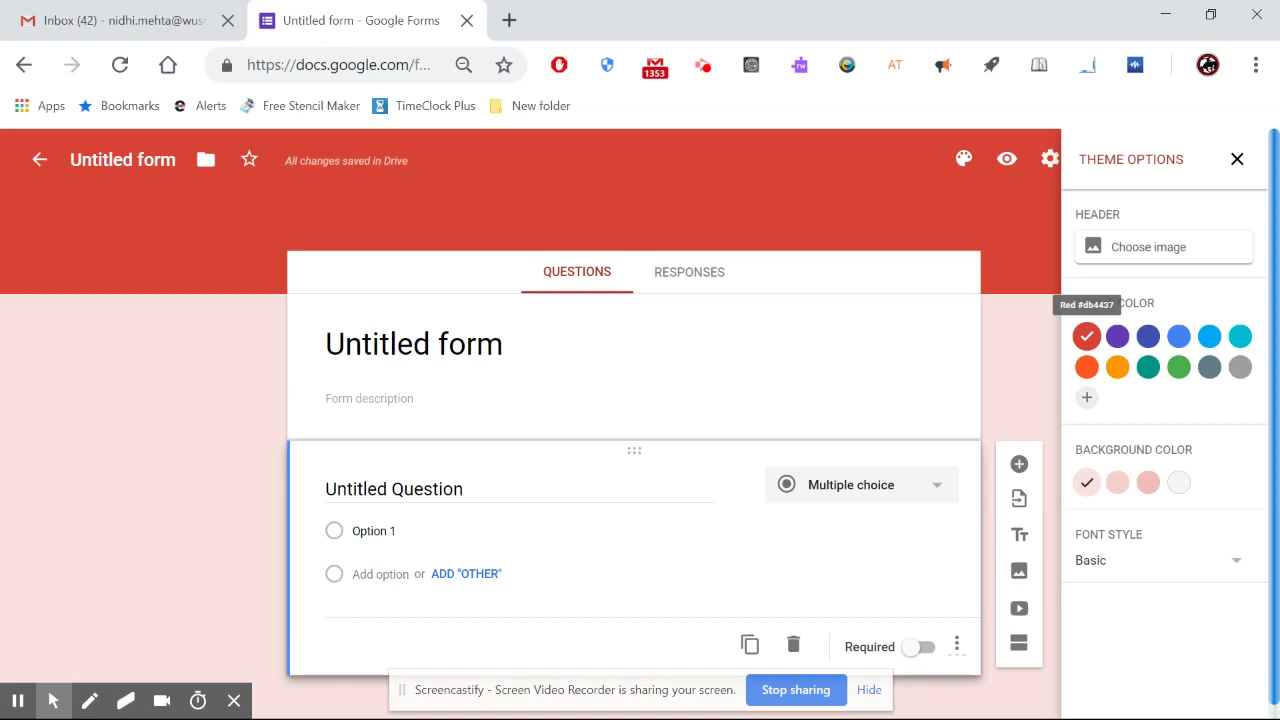
pyautogui.click(1237, 159)
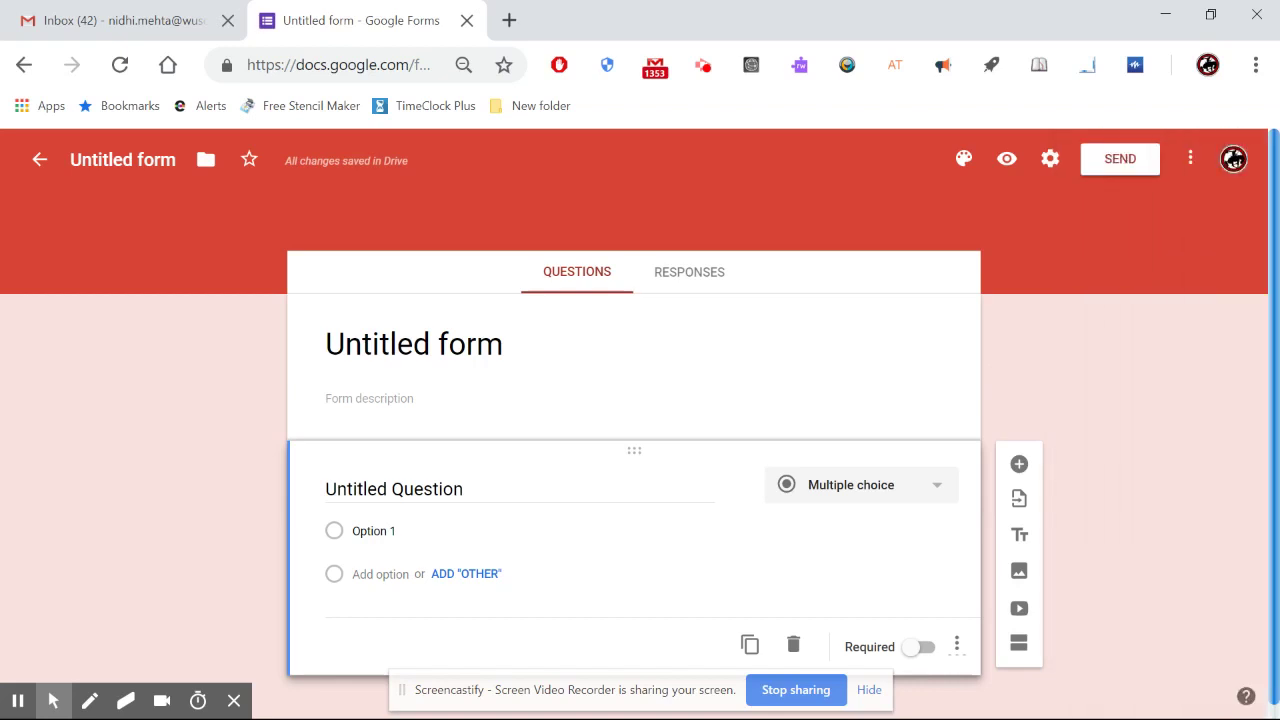
# - Make the form a quiz in its settings and look through the quiz options
pyautogui.click(1050, 159)
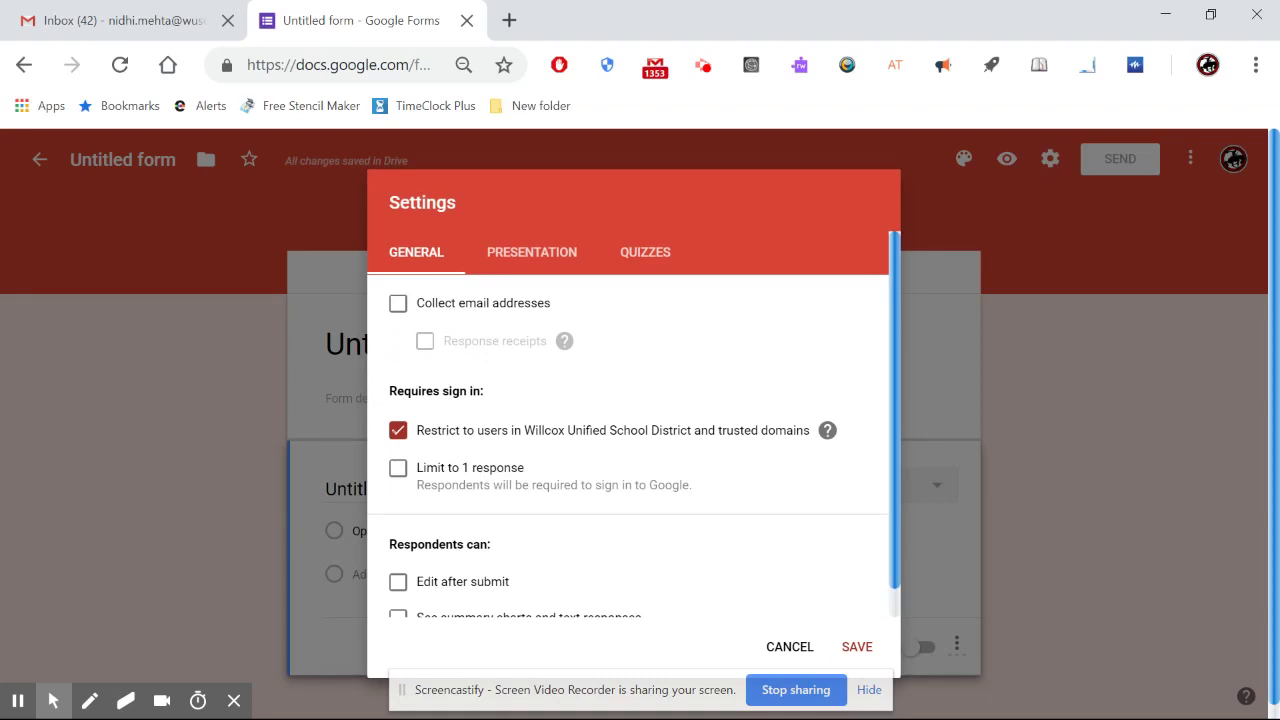
pyautogui.click(530, 252)
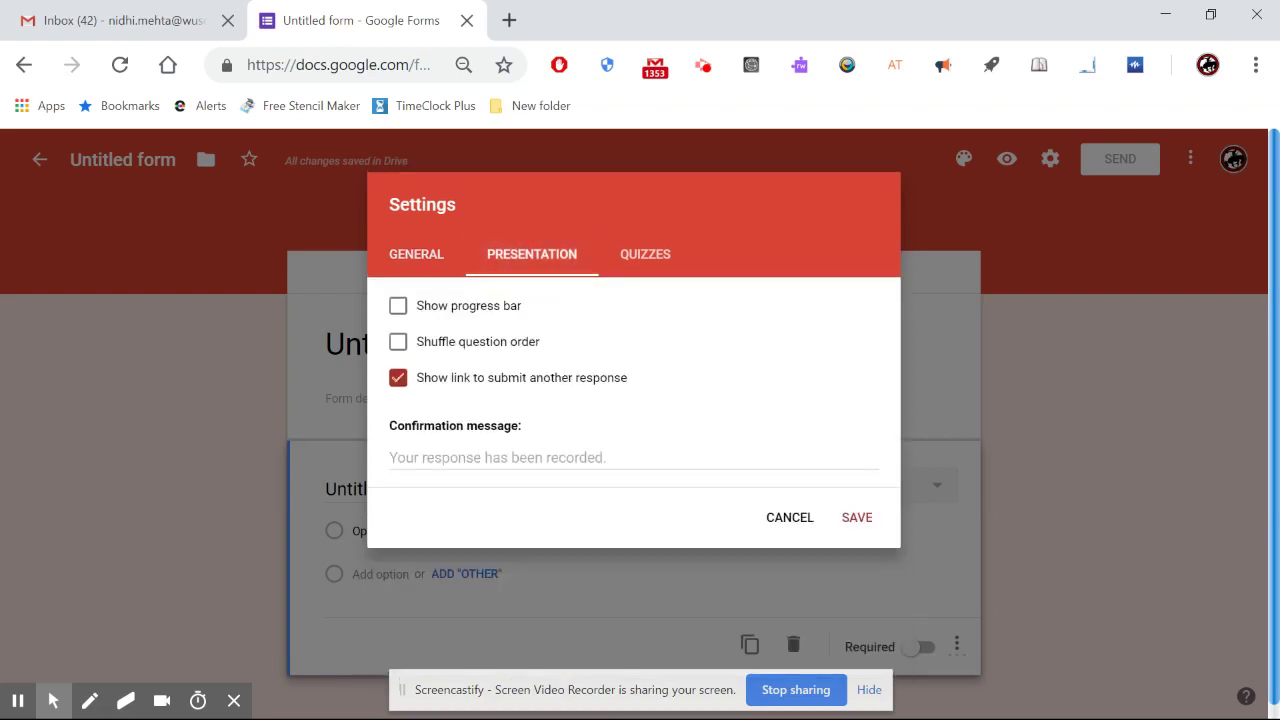
pyautogui.click(645, 254)
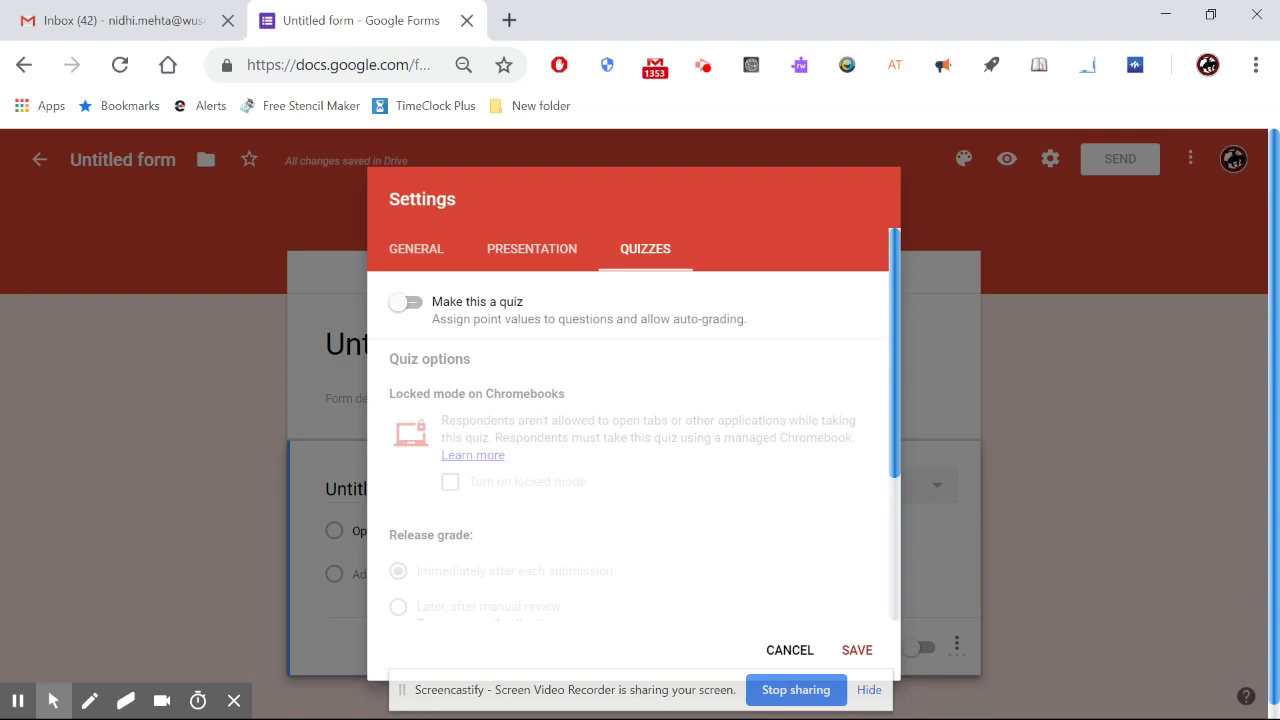
pyautogui.click(406, 302)
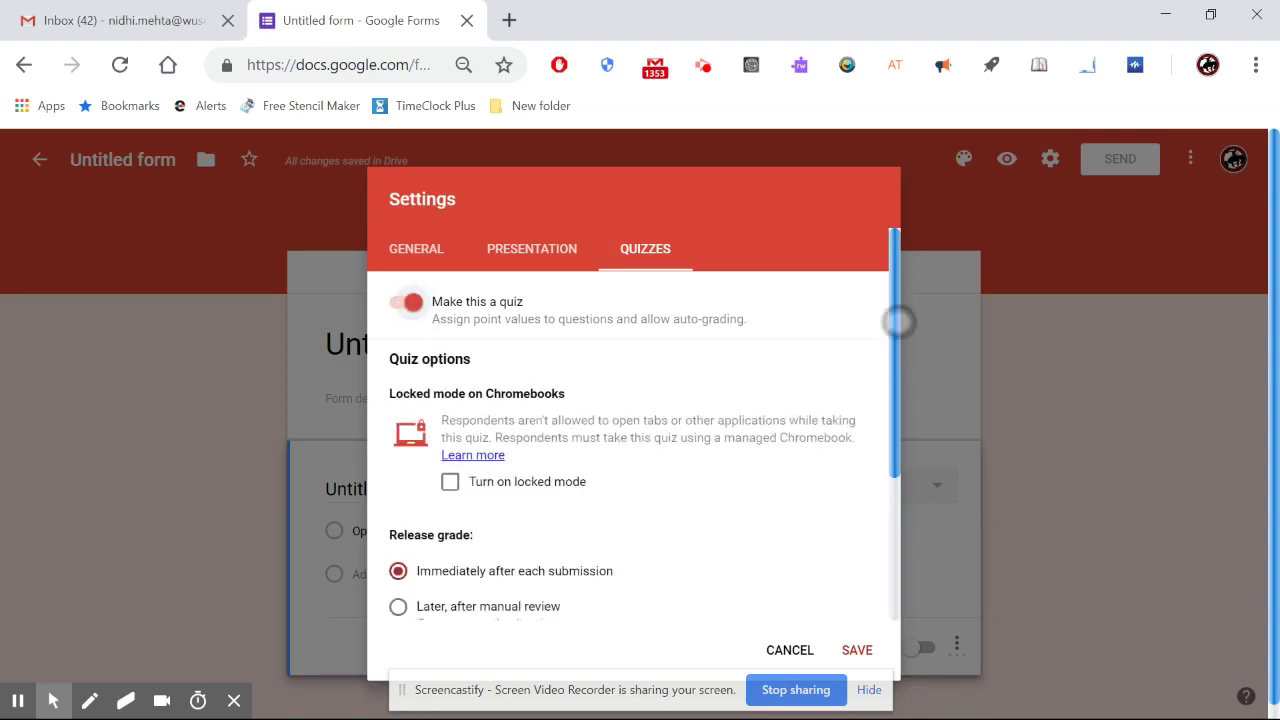
pyautogui.scroll(-1, 893, 352)
pyautogui.scroll(1, 891, 349)
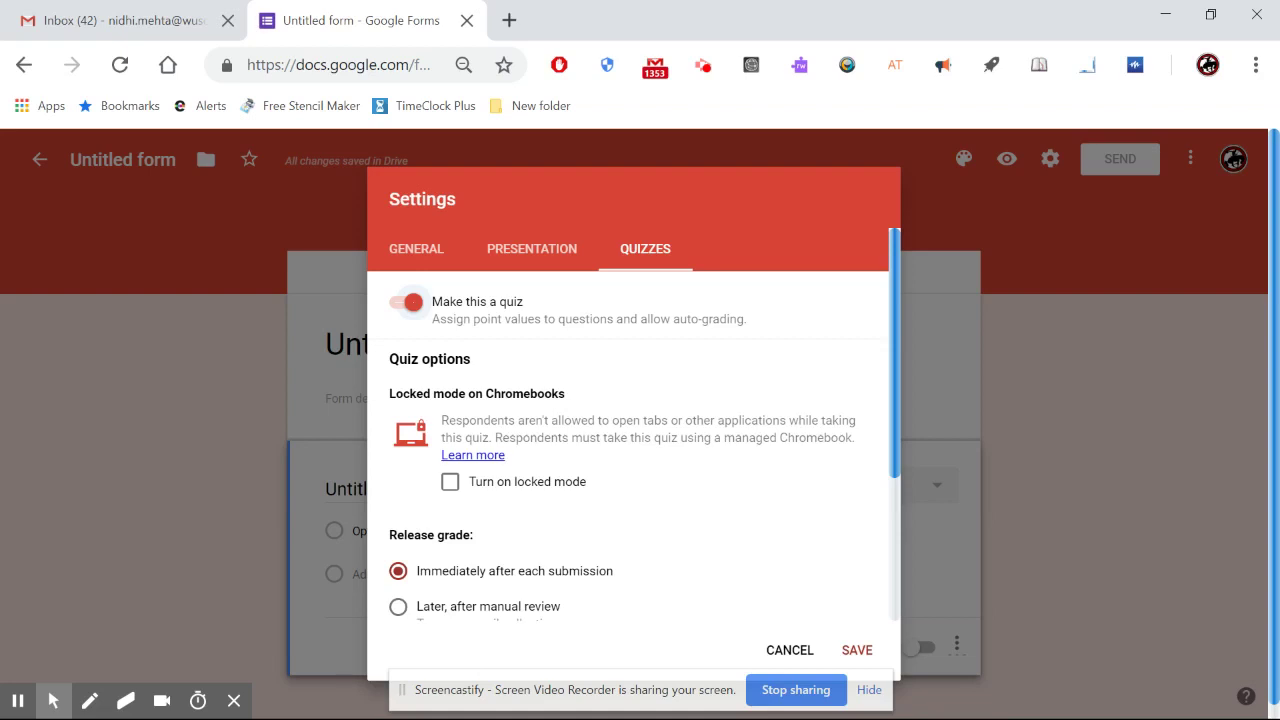
# - Turn on locked mode on Chromebooks for the quiz and save the settings
pyautogui.click(452, 482)
pyautogui.moveTo(898, 355); pyautogui.dragTo(898, 518)
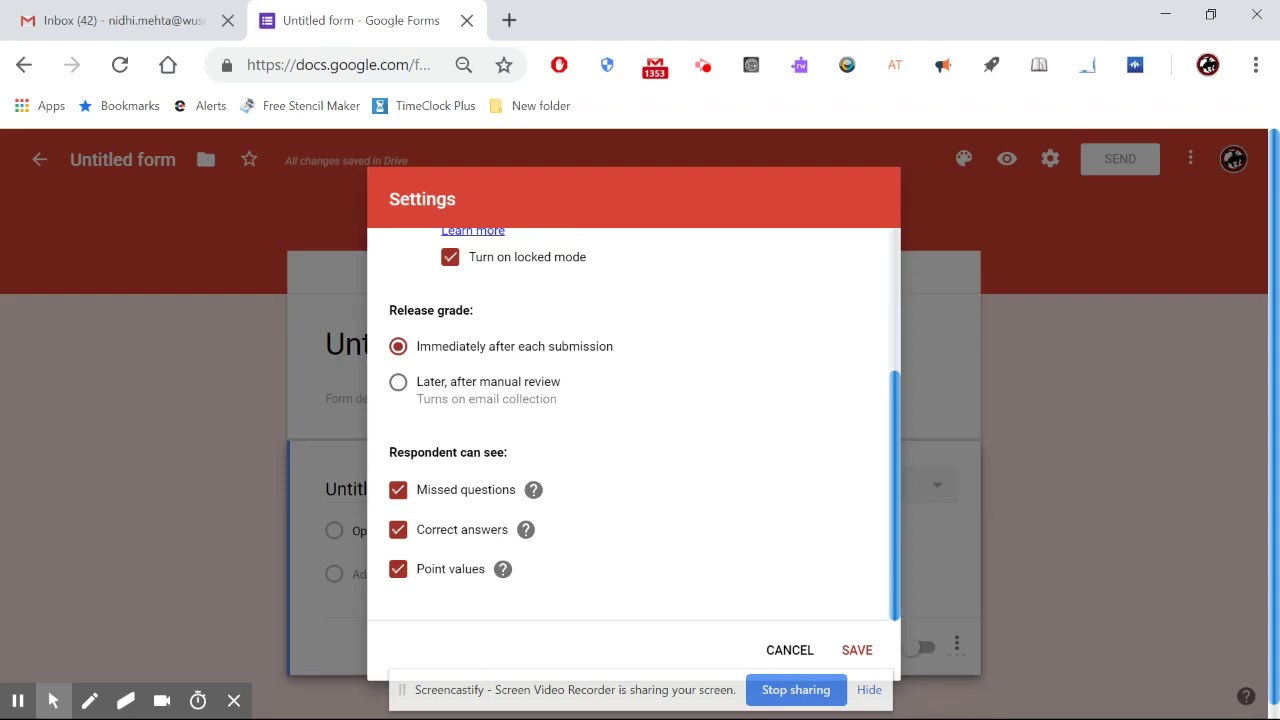
pyautogui.moveTo(896, 538); pyautogui.dragTo(888, 345)
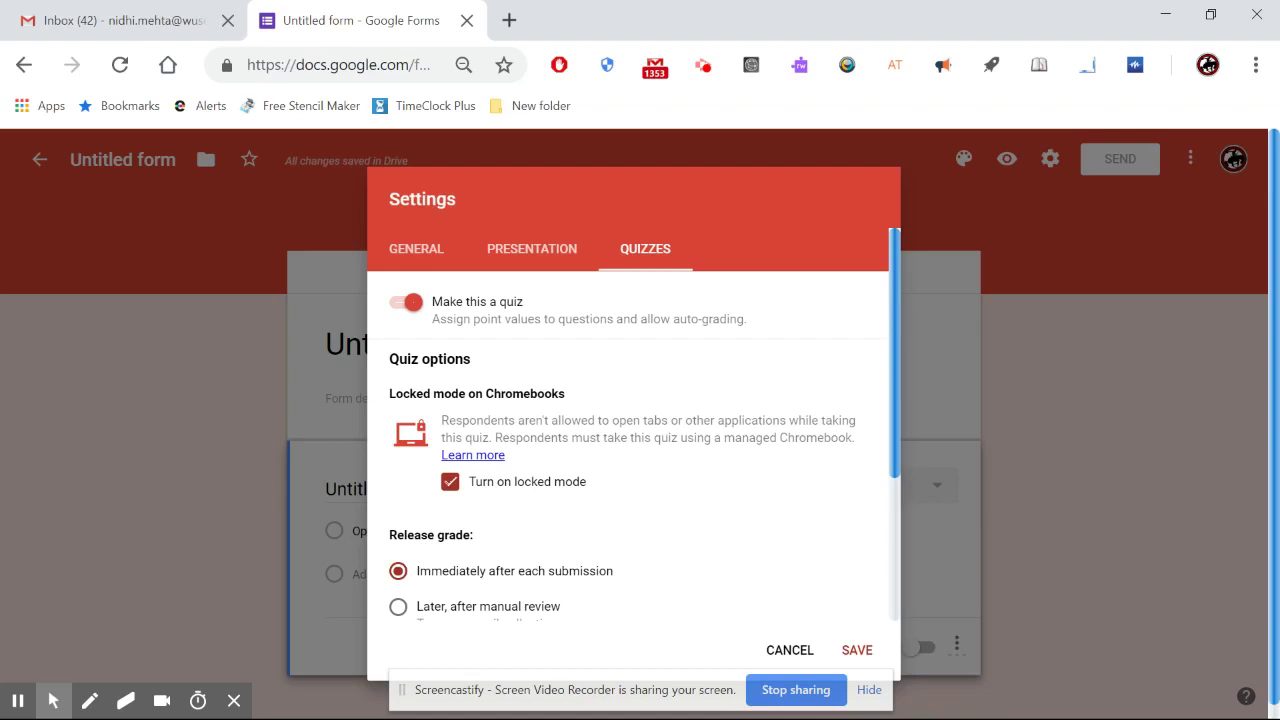
pyautogui.moveTo(892, 404); pyautogui.dragTo(894, 546)
pyautogui.click(857, 650)
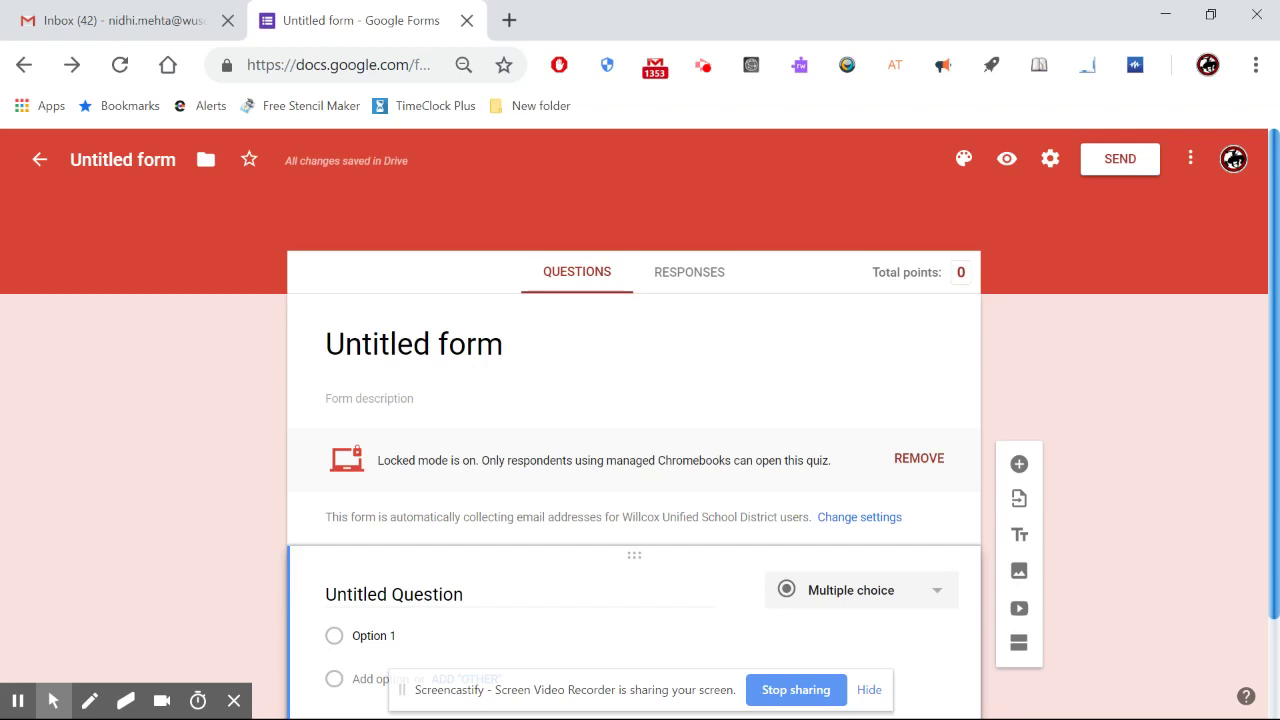
# - Replace the untitled question's text with "Add the integers (-3)+(-4)"
pyautogui.scroll(-2, 640, 450)
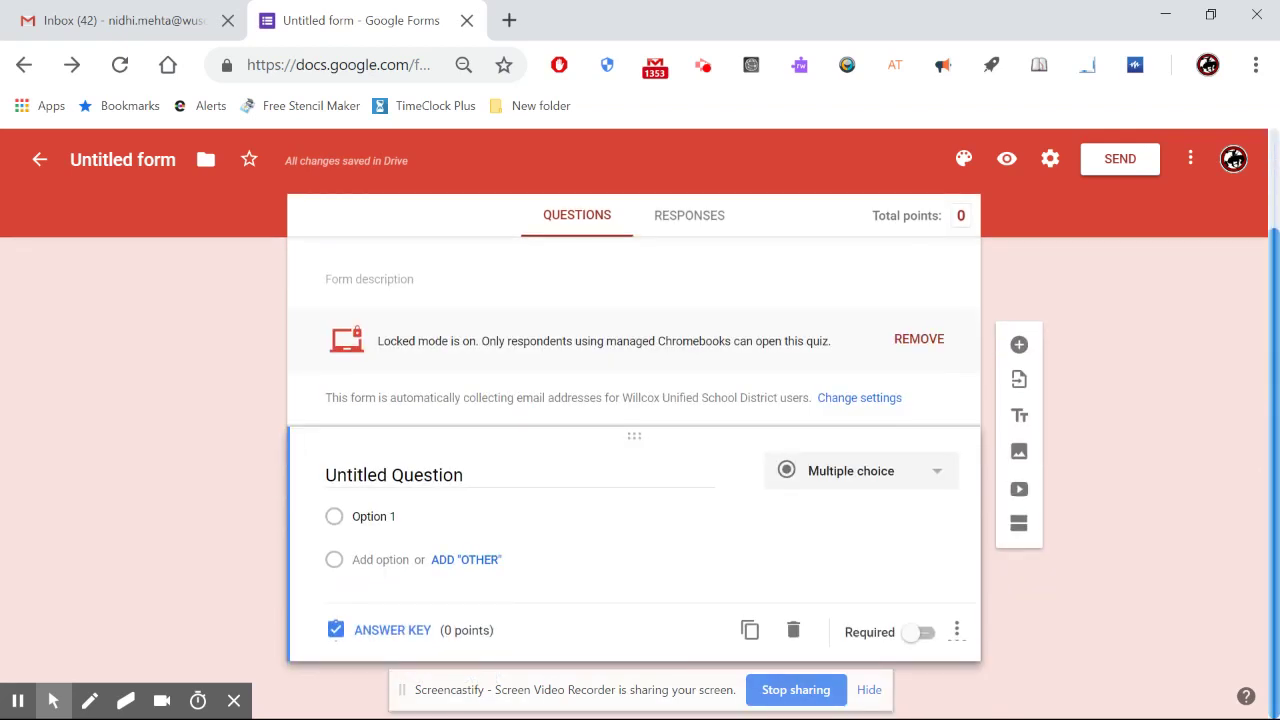
pyautogui.click(349, 476)
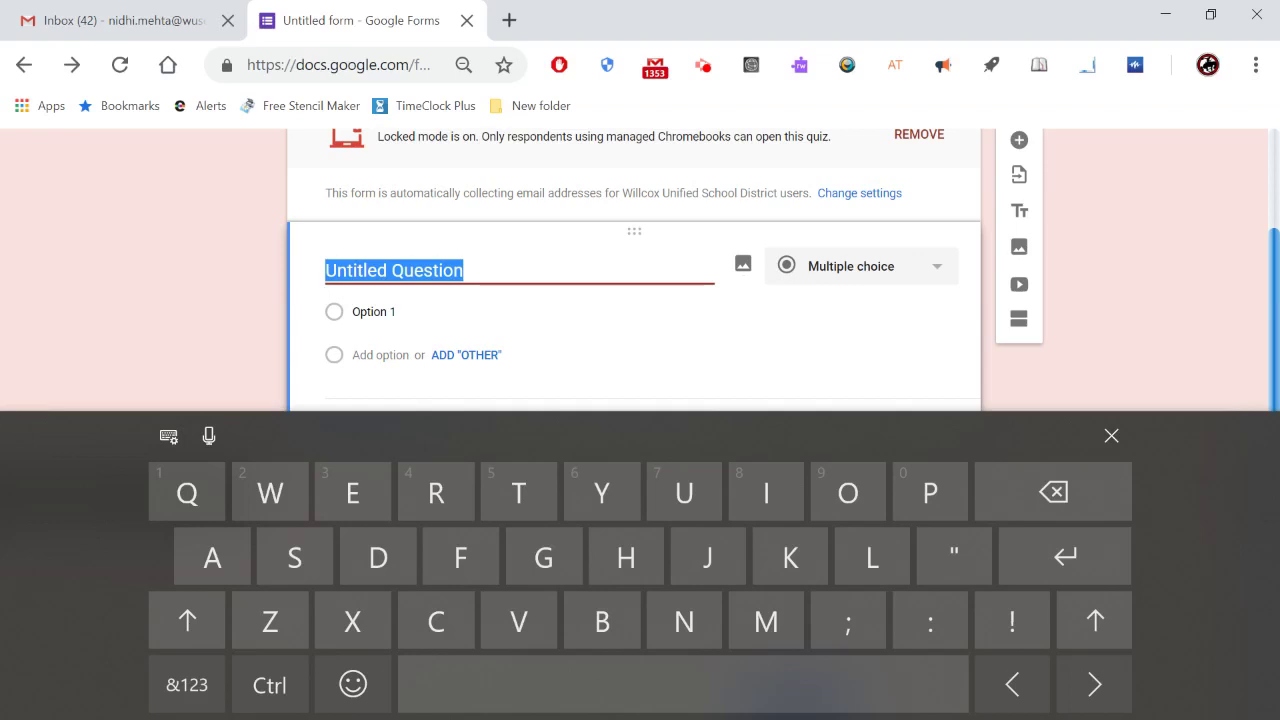
pyautogui.press('shift')
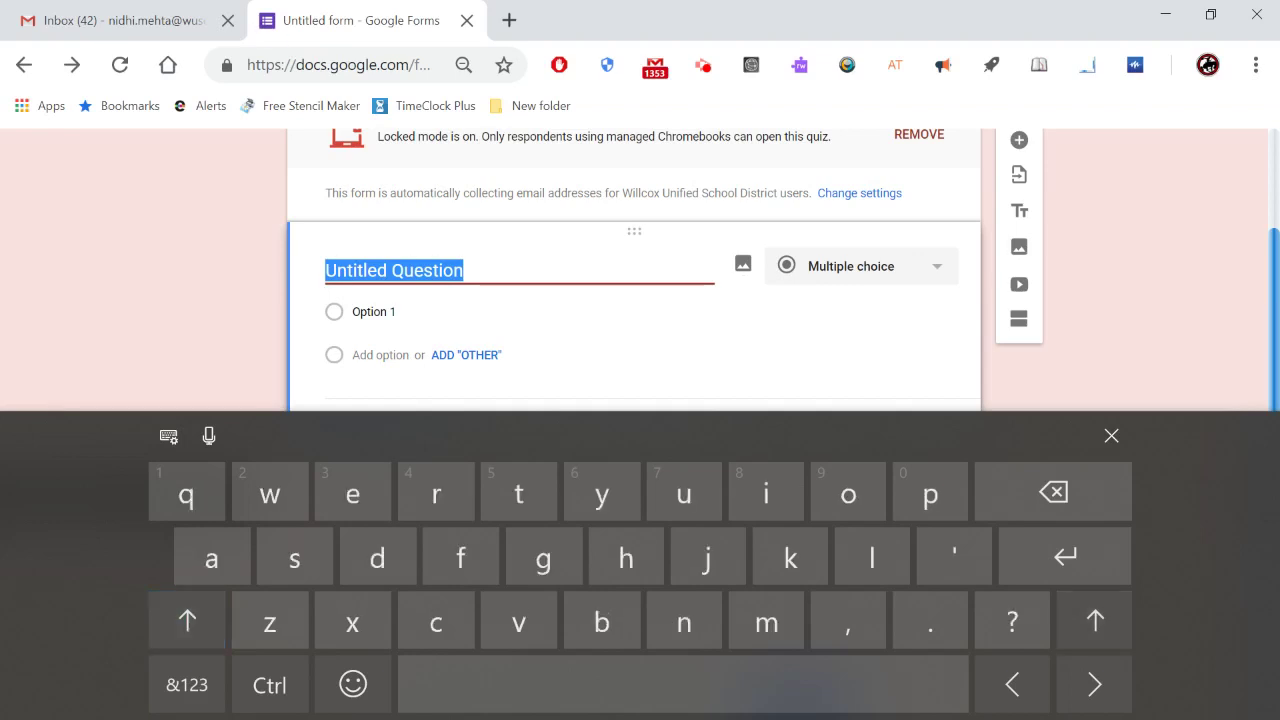
pyautogui.write('Add')
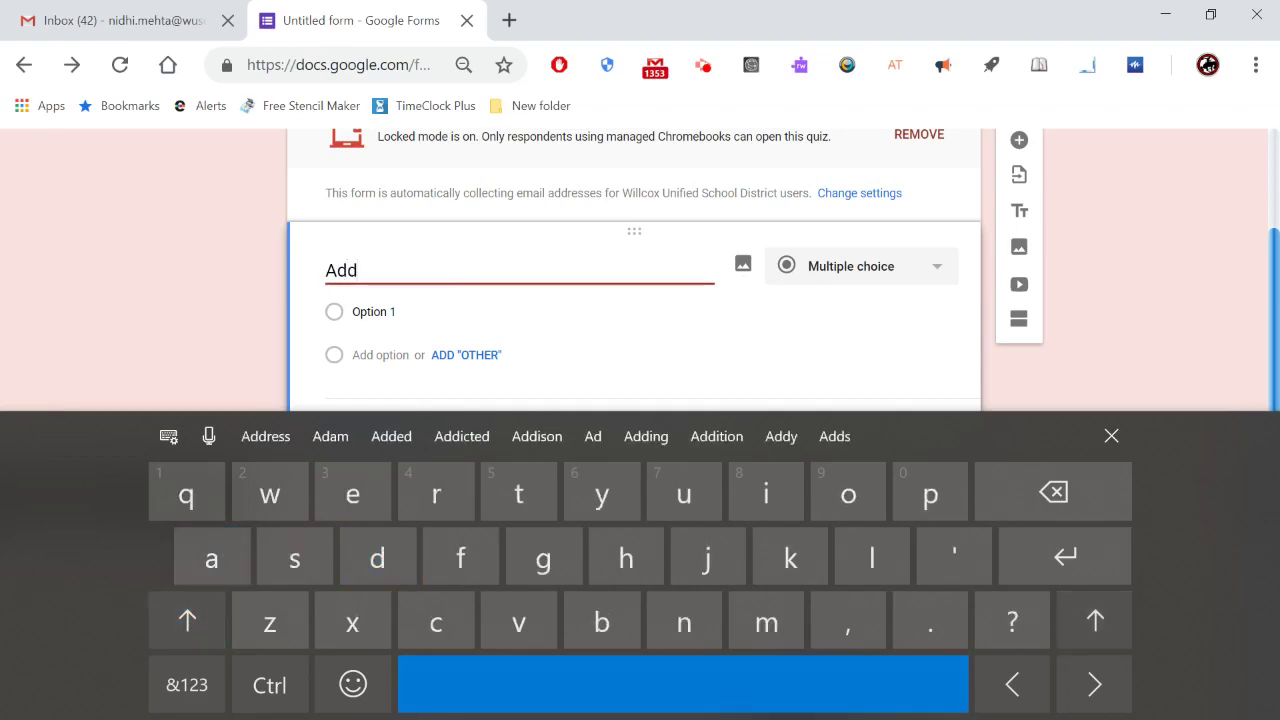
pyautogui.write(' the ')
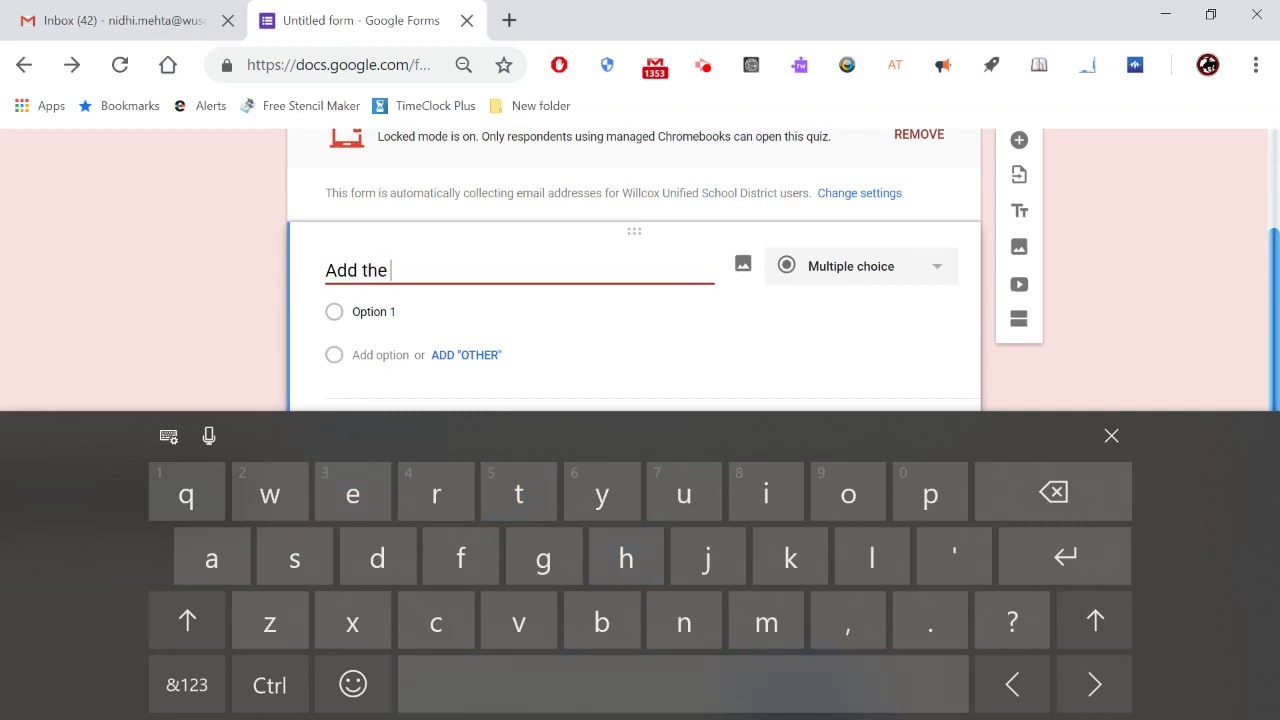
pyautogui.write('integers')
pyautogui.click(187, 685)
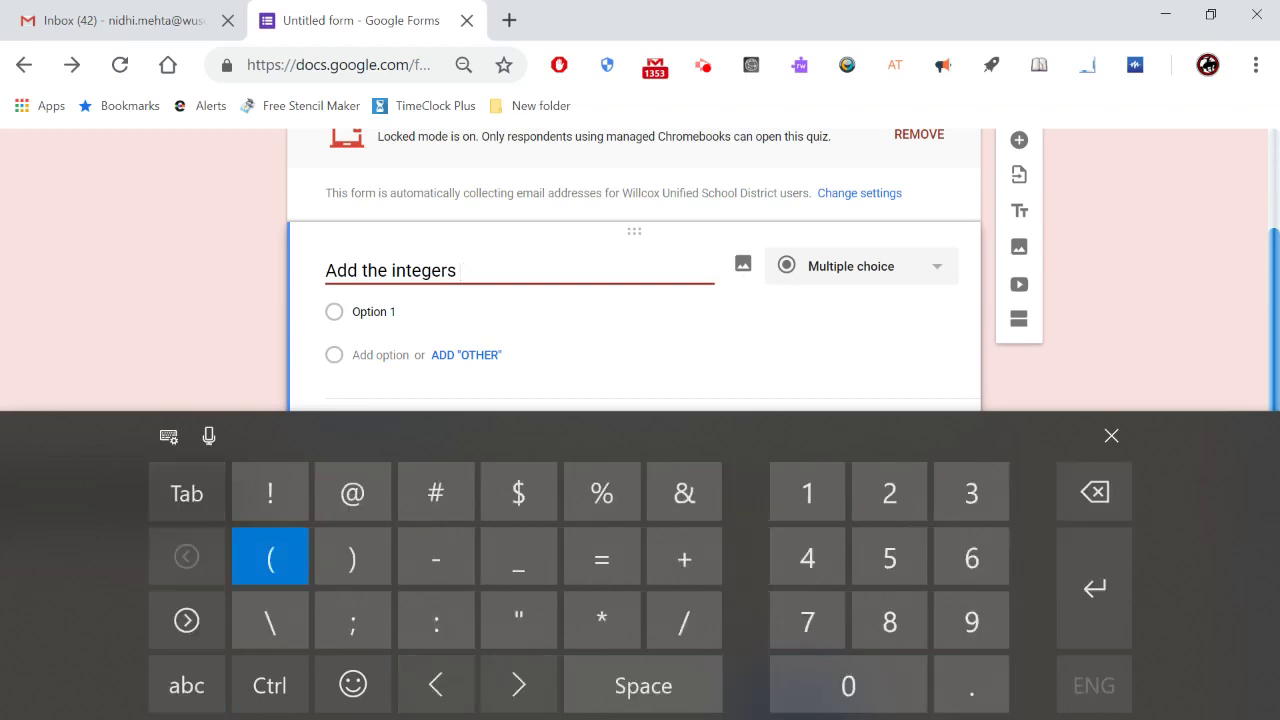
pyautogui.write('(-3)+(-4)')
pyautogui.click(1111, 435)
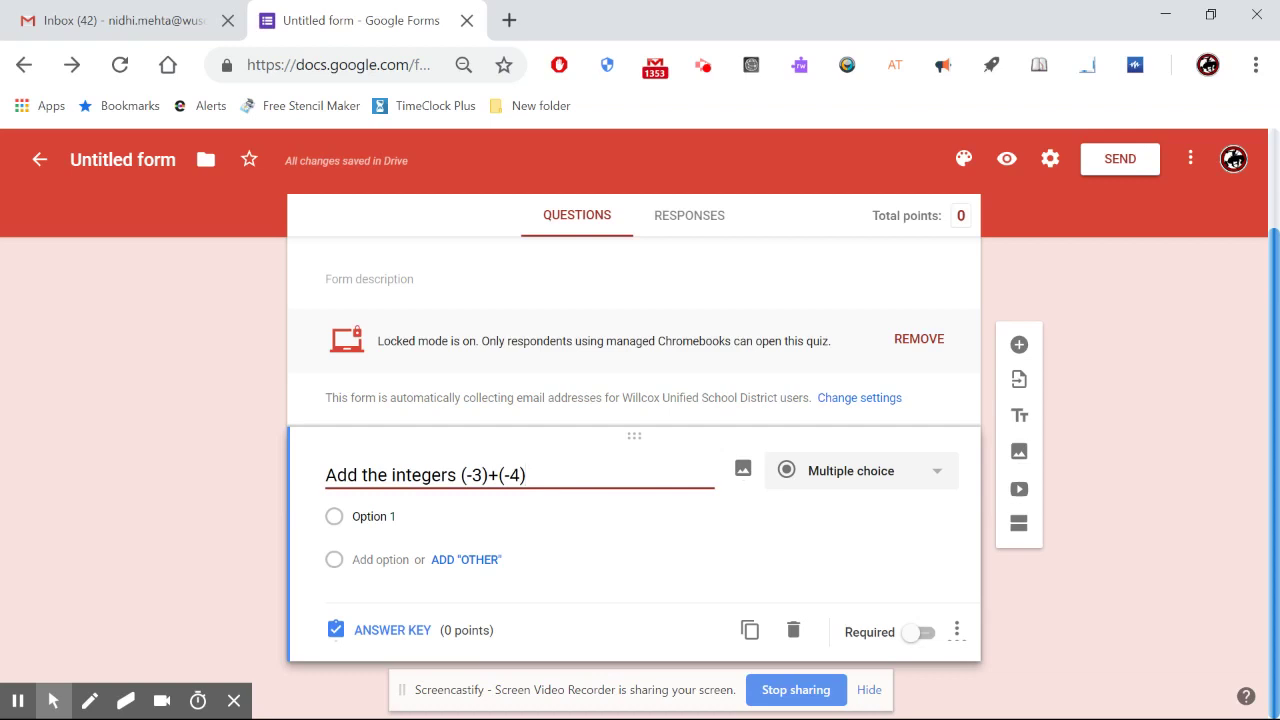
# - Select Multiple choice as the question type and enter -7 as the first answer option
pyautogui.click(937, 471)
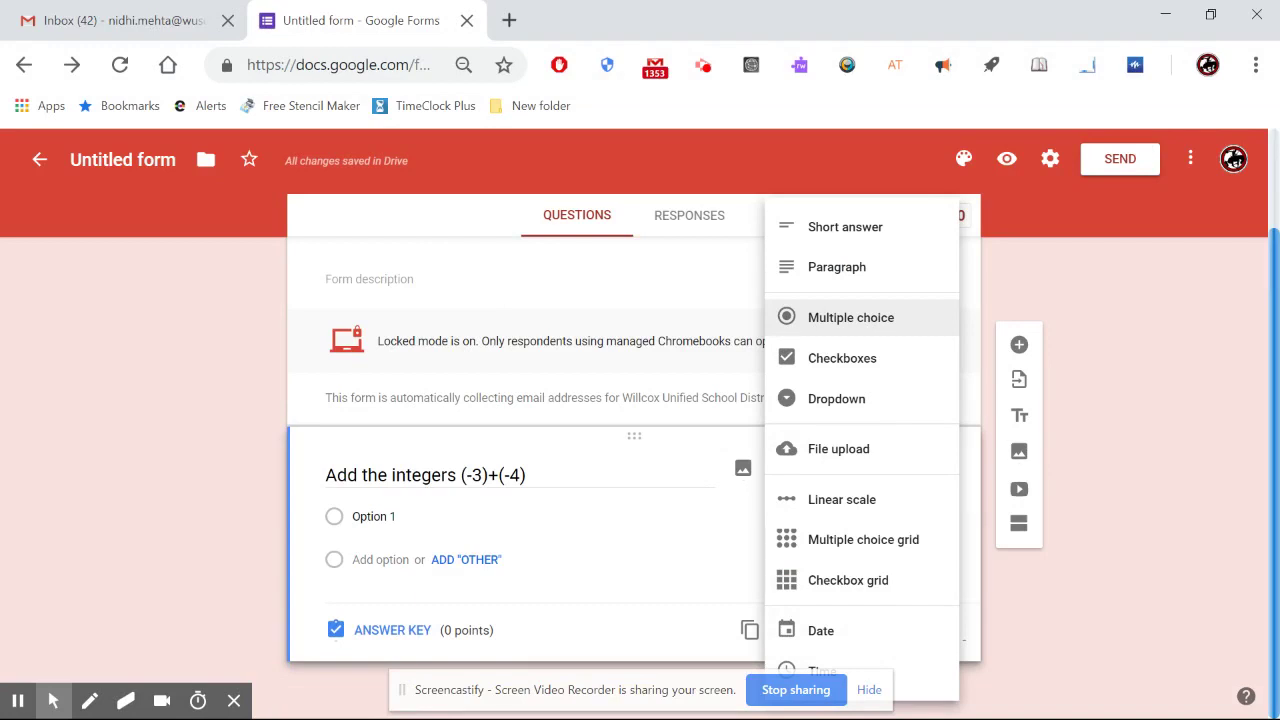
pyautogui.click(851, 317)
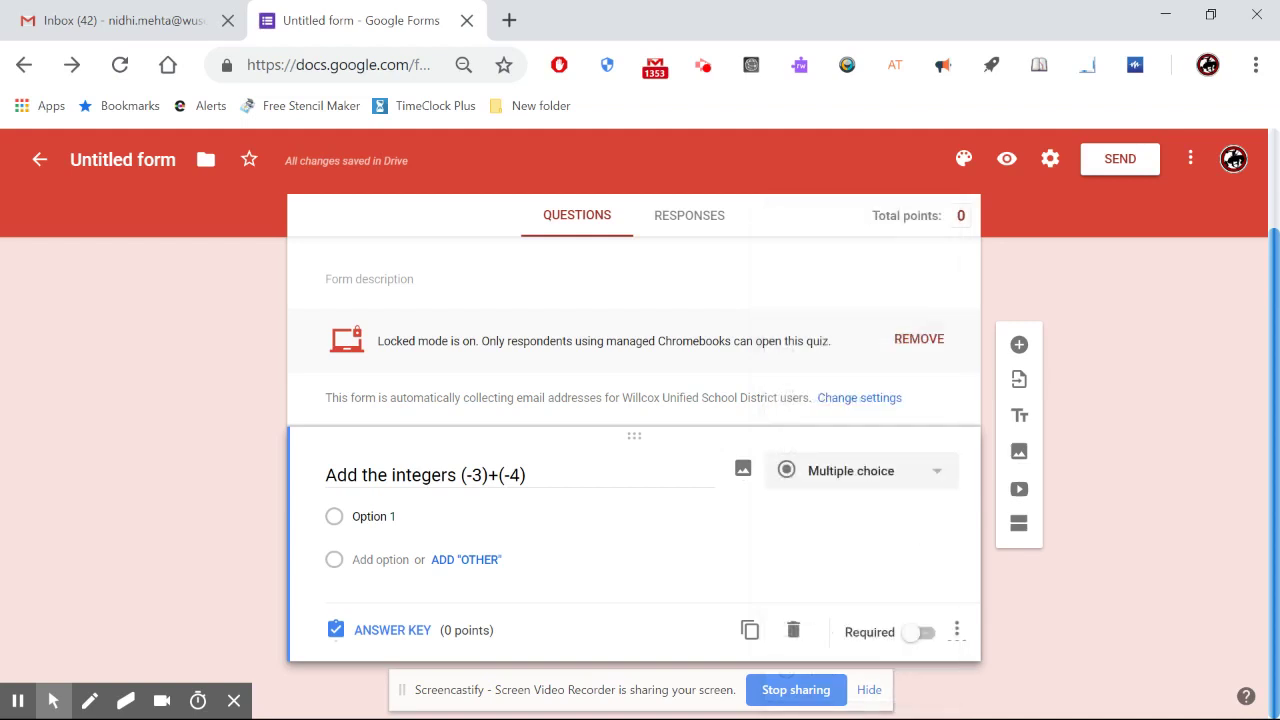
pyautogui.click(373, 516)
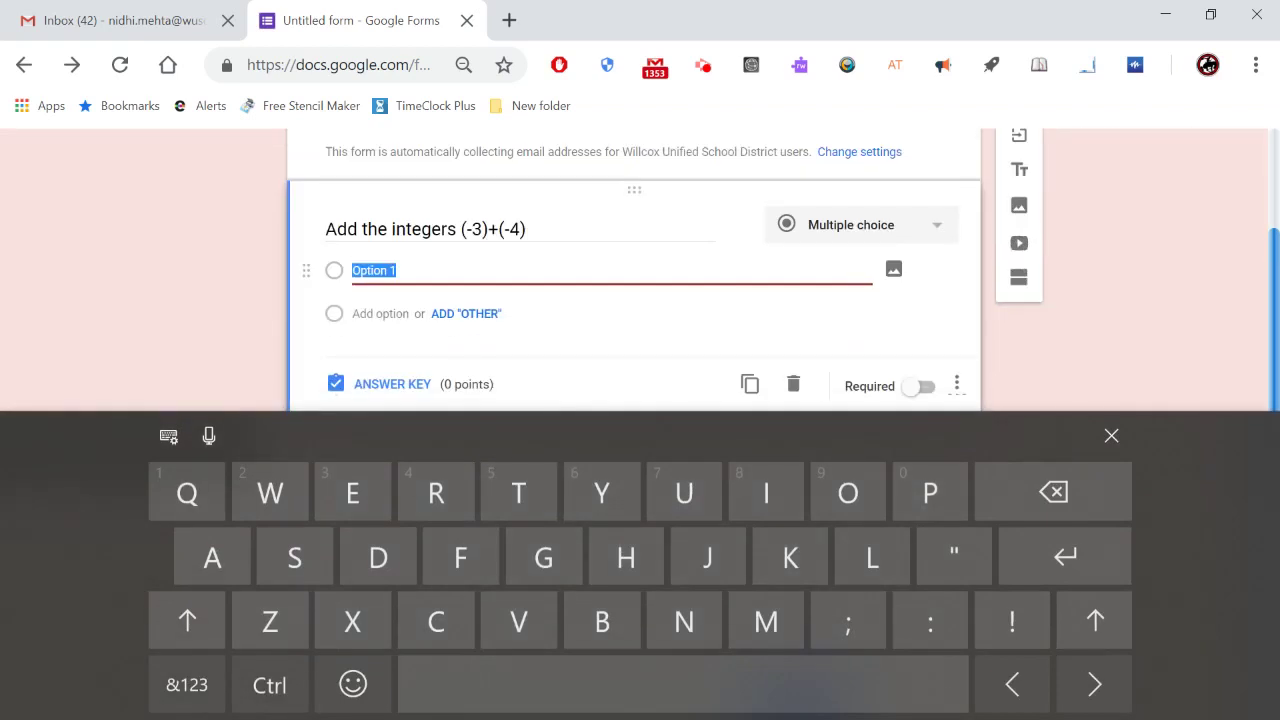
pyautogui.click(187, 684)
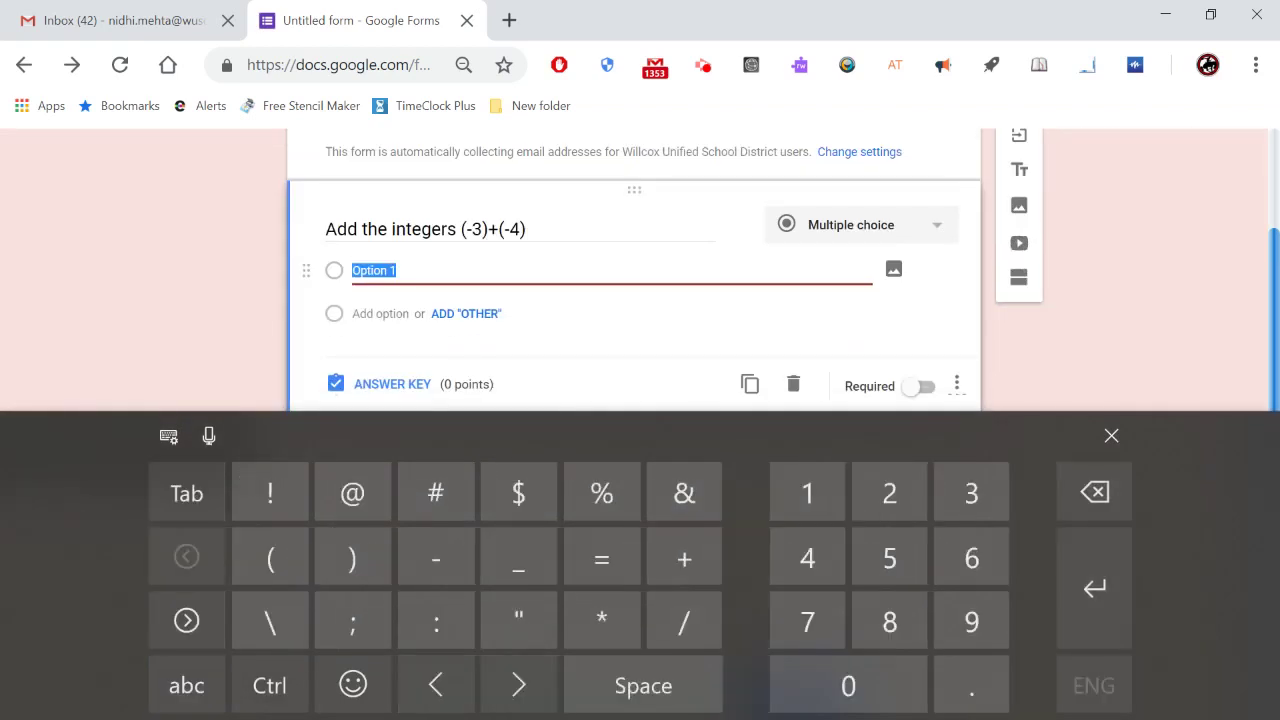
pyautogui.write('(')
pyautogui.write('7')
# - Add an "Other" choice to the question and a second answer option reading 7
pyautogui.click(466, 313)
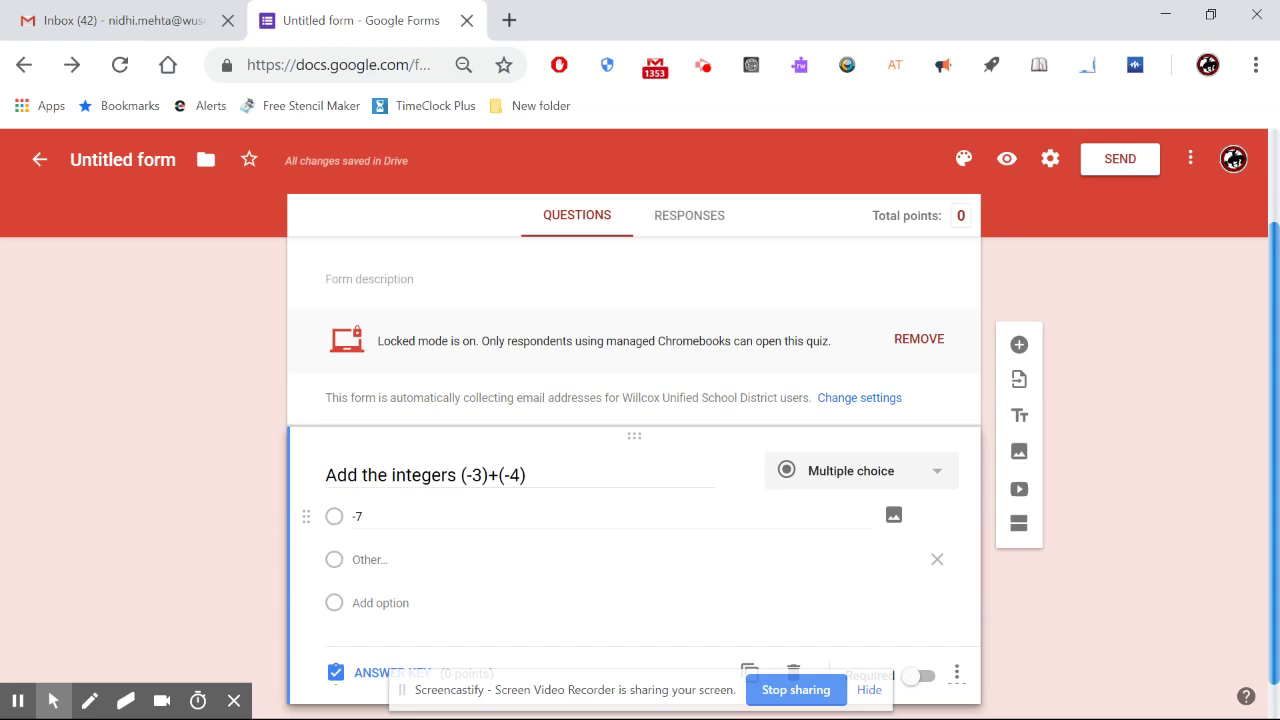
pyautogui.click(375, 602)
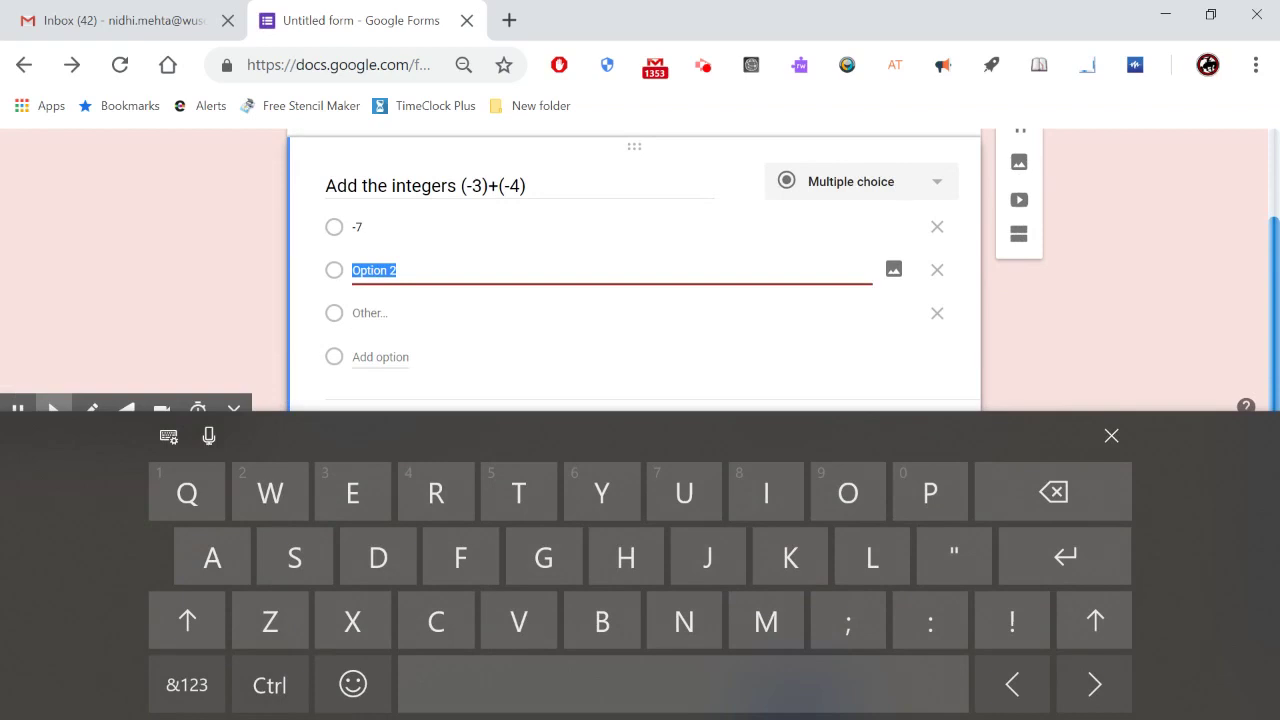
pyautogui.click(187, 685)
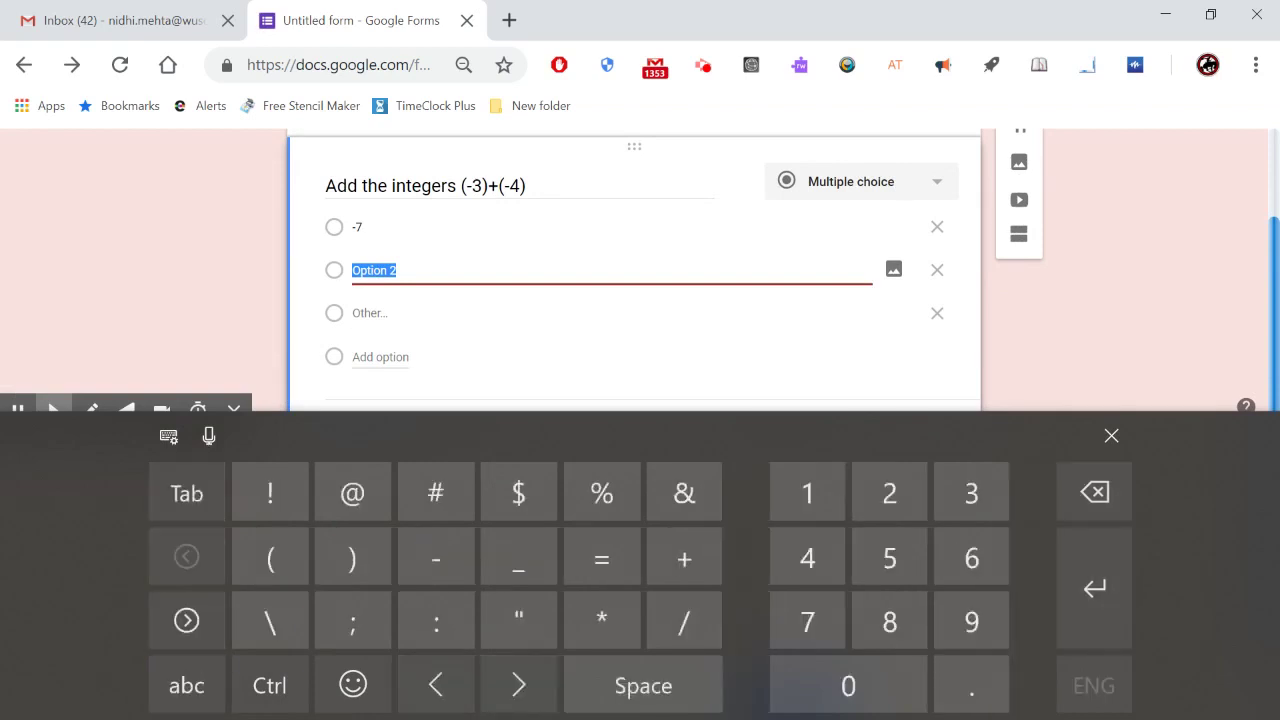
pyautogui.write('7')
pyautogui.click(360, 314)
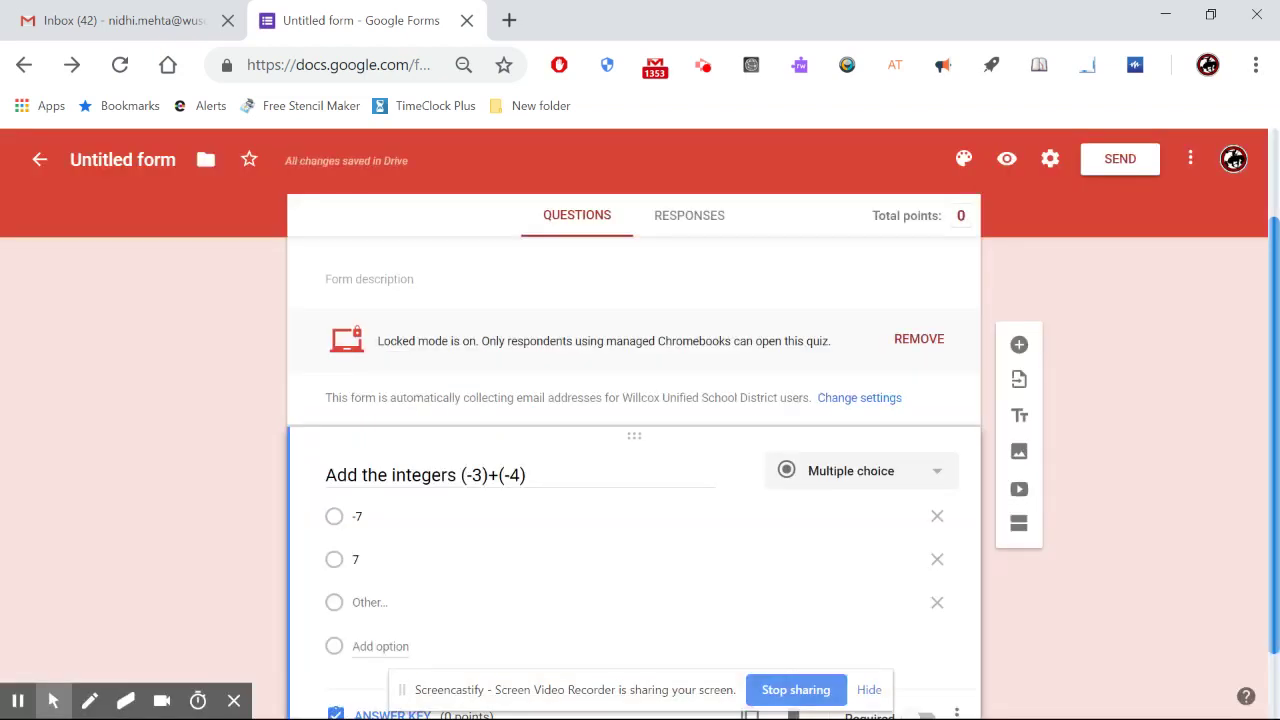
# - Add a third answer option reading 1 to the integer addition question
pyautogui.click(380, 568)
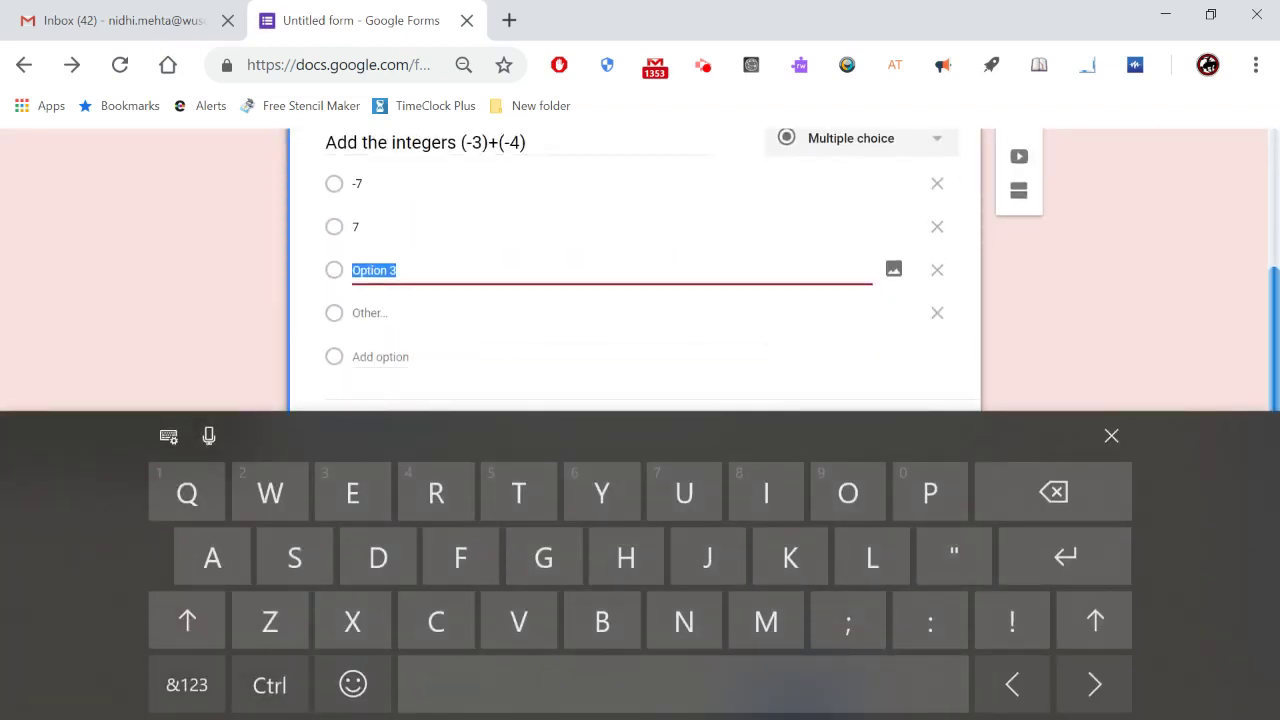
pyautogui.click(187, 684)
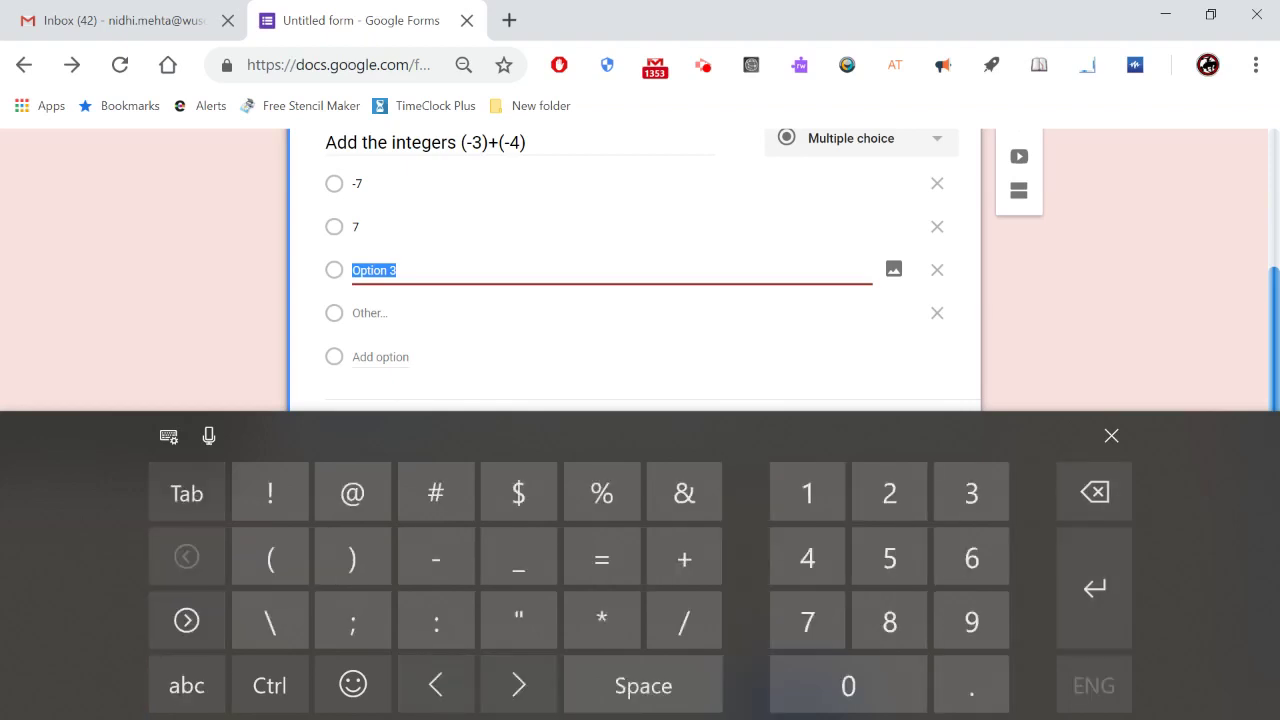
pyautogui.click(807, 492)
pyautogui.click(1111, 435)
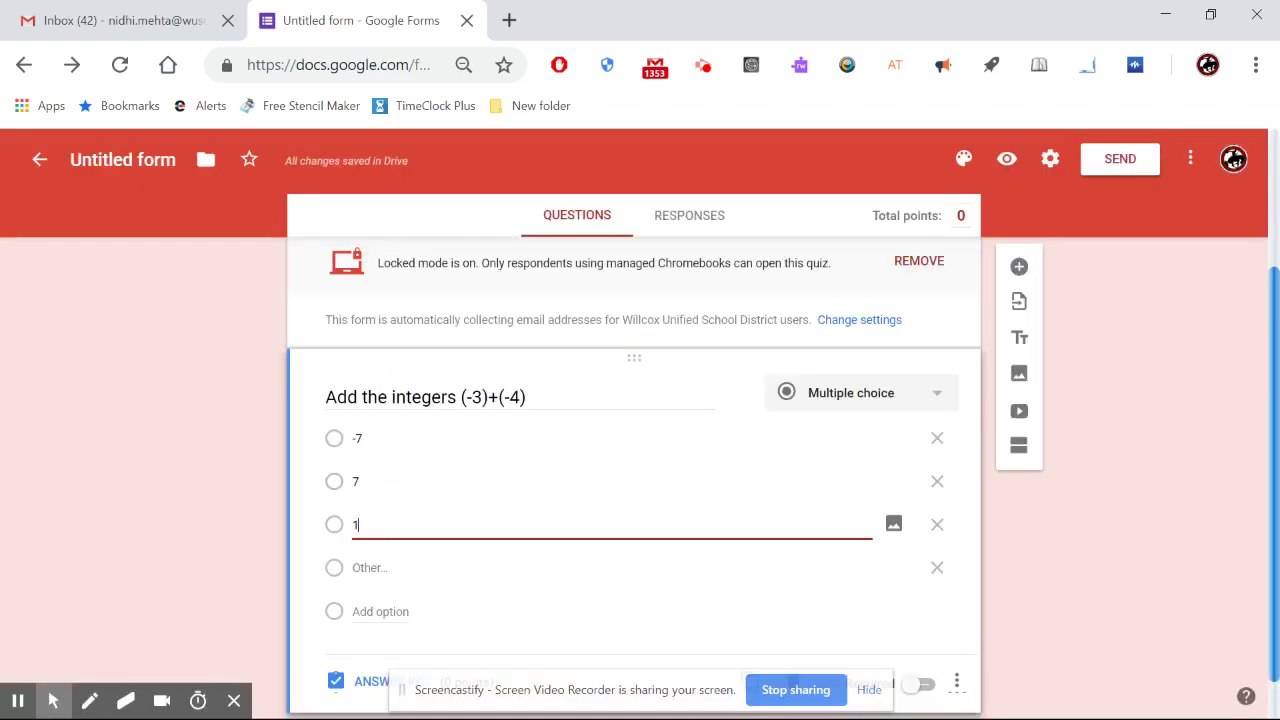
# - Open the answer key for the (-3)+(-4) question and mark -7 as the correct answer
pyautogui.scroll(-1, 1057, 560)
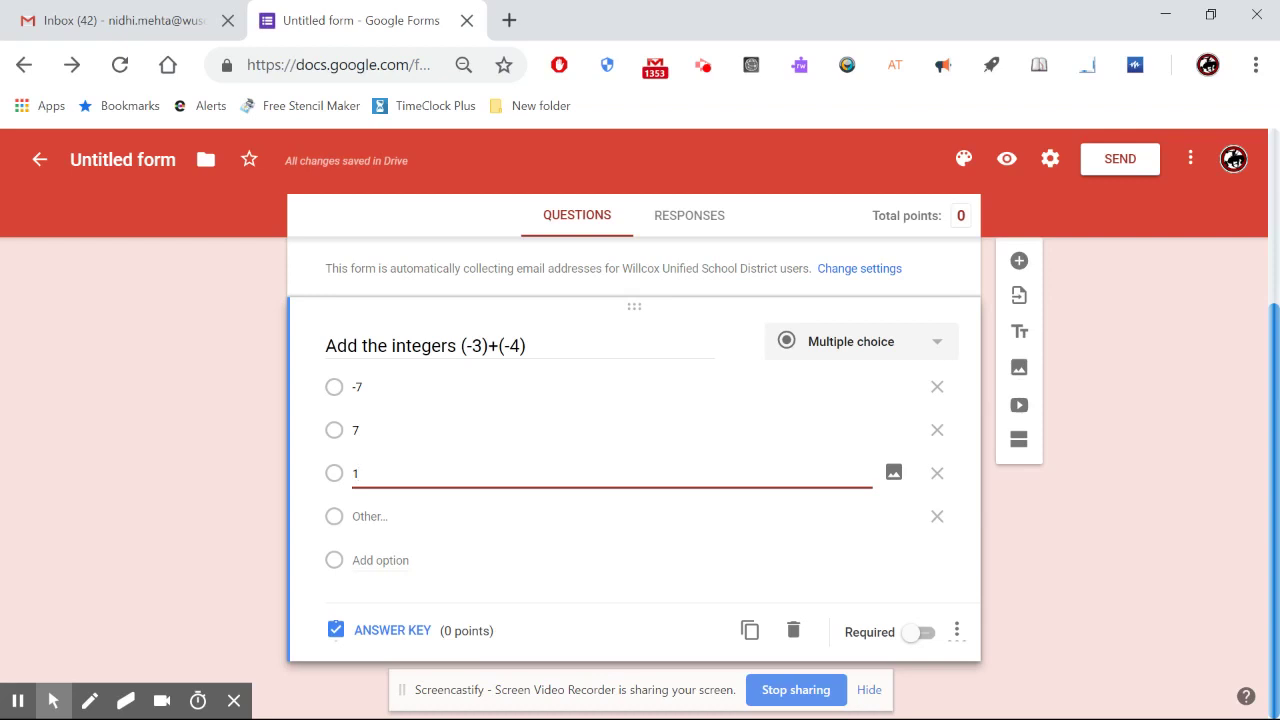
pyautogui.click(392, 630)
pyautogui.click(886, 380)
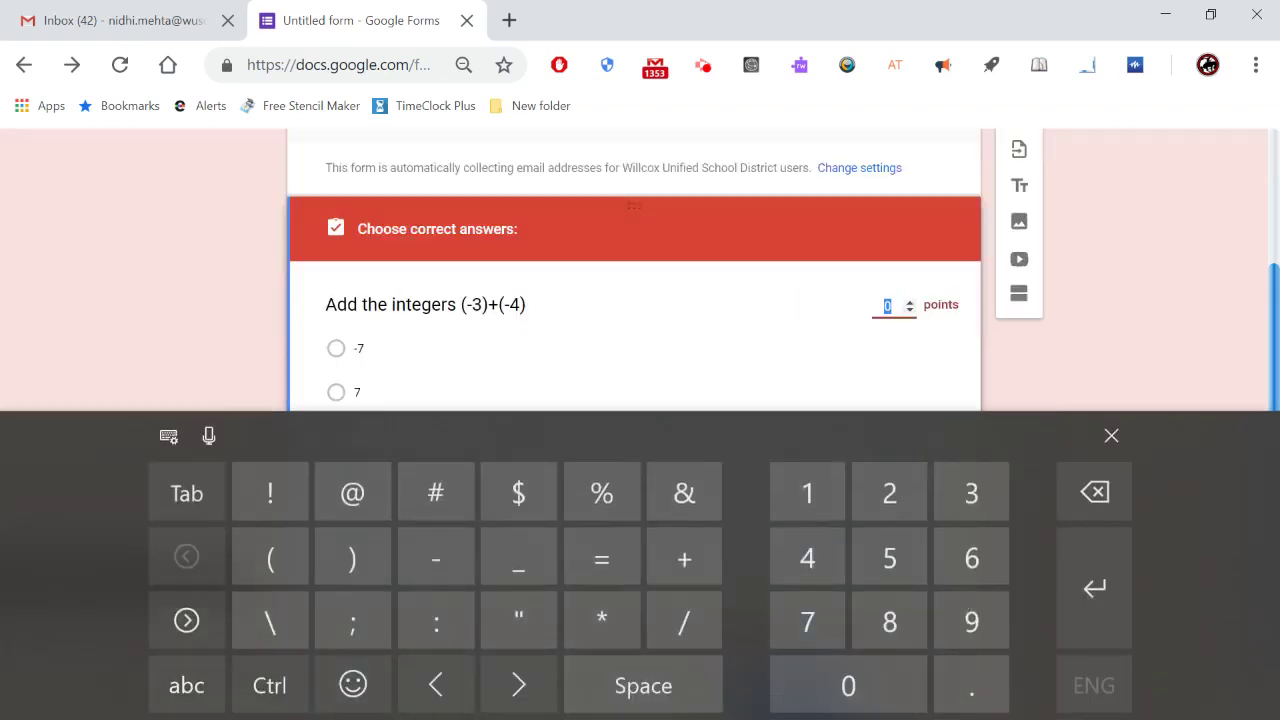
pyautogui.click(336, 312)
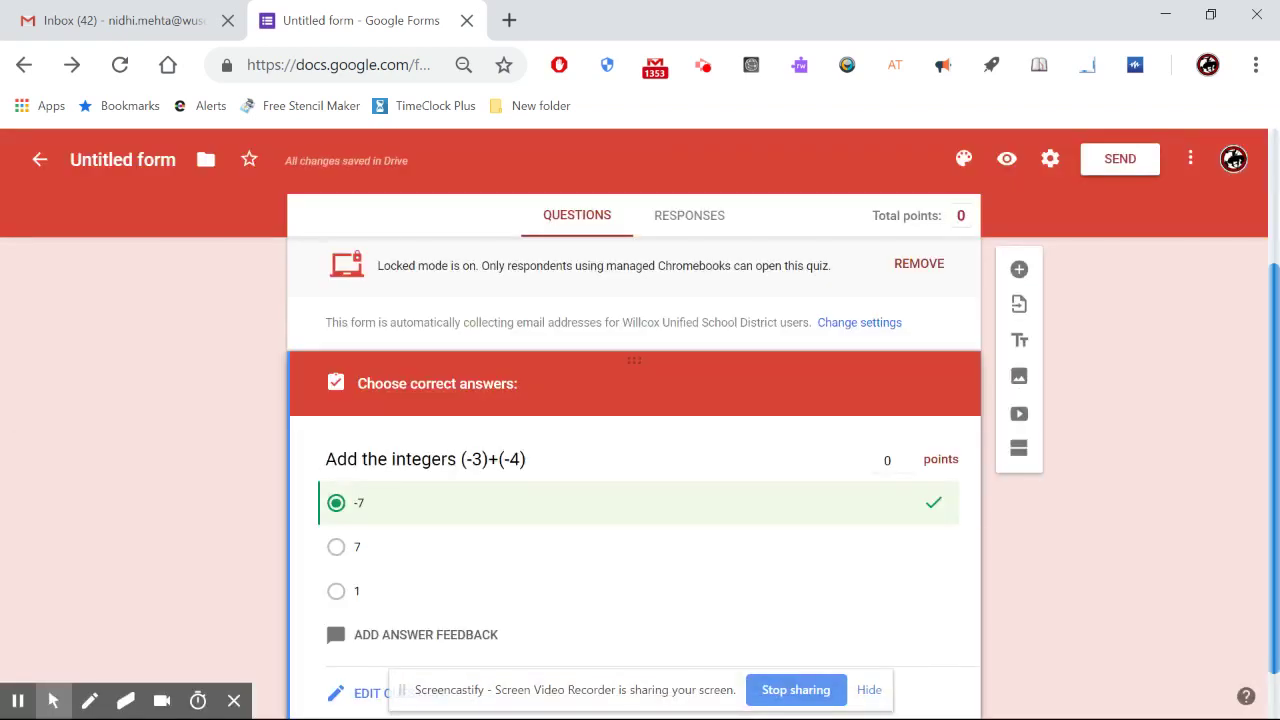
# - Set the point value of the (-3)+(-4) question to 1
pyautogui.scroll(-1, 1051, 540)
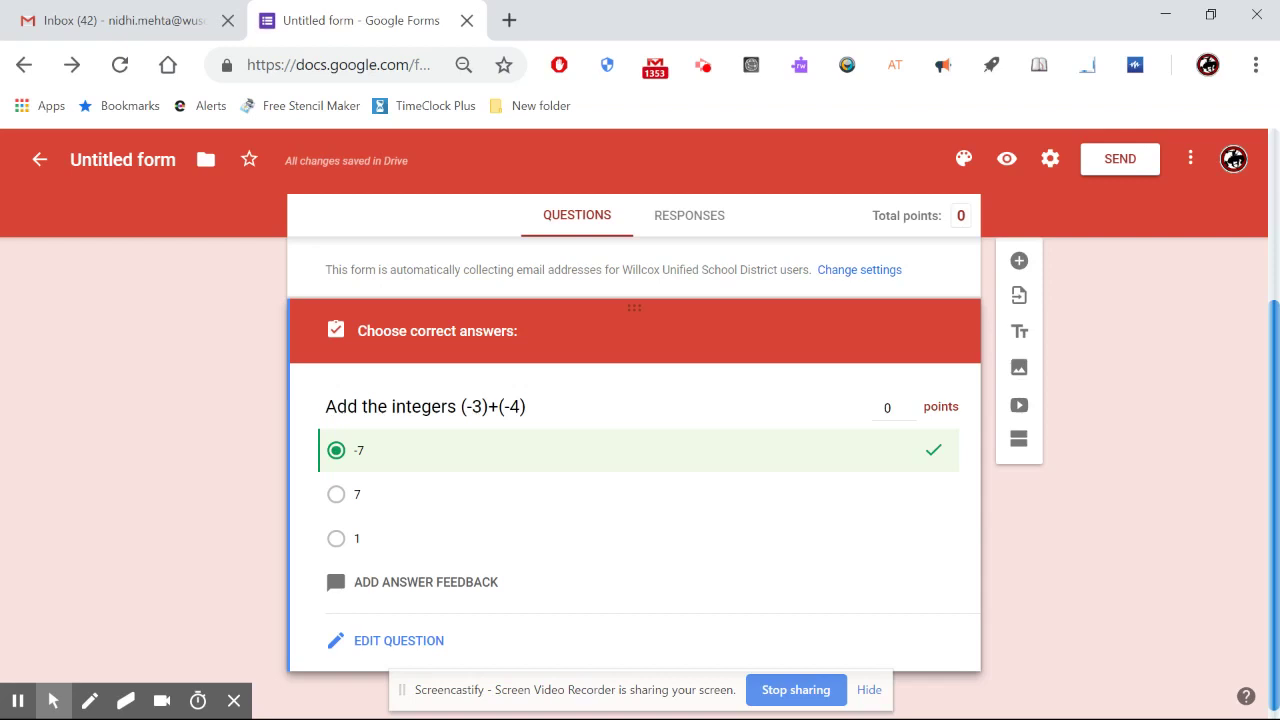
pyautogui.click(887, 407)
pyautogui.write('1')
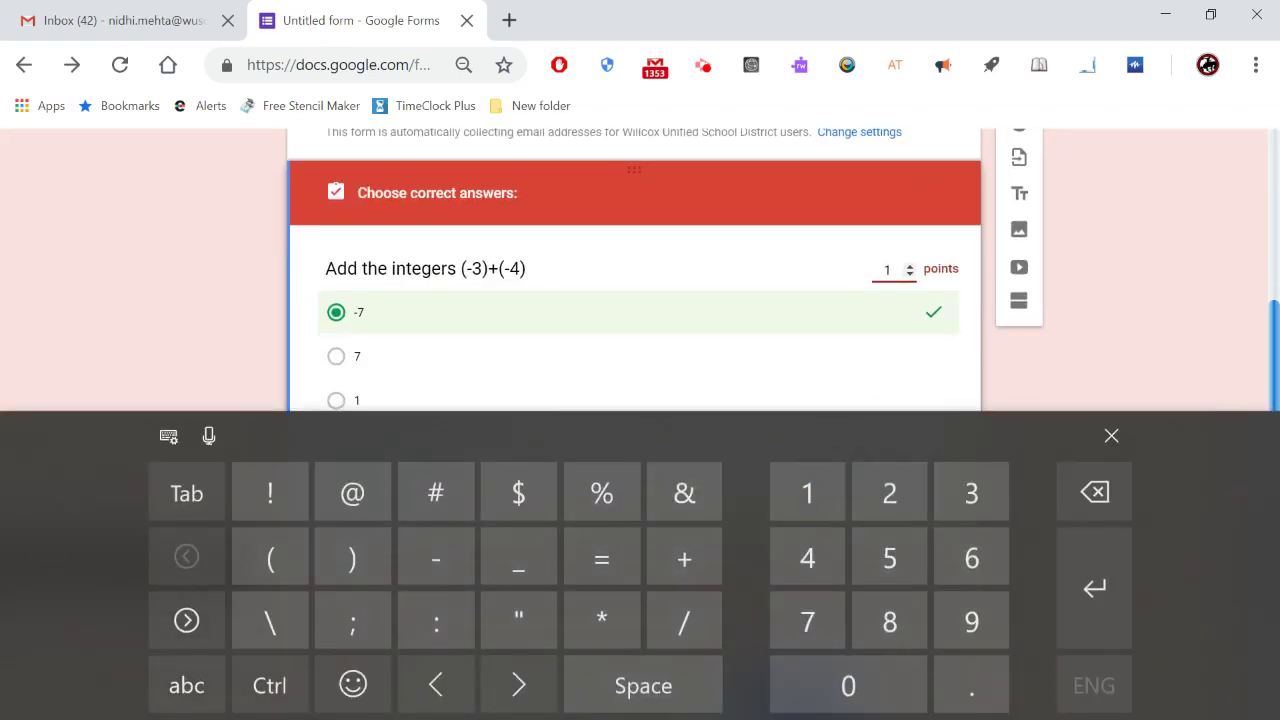
pyautogui.click(1110, 435)
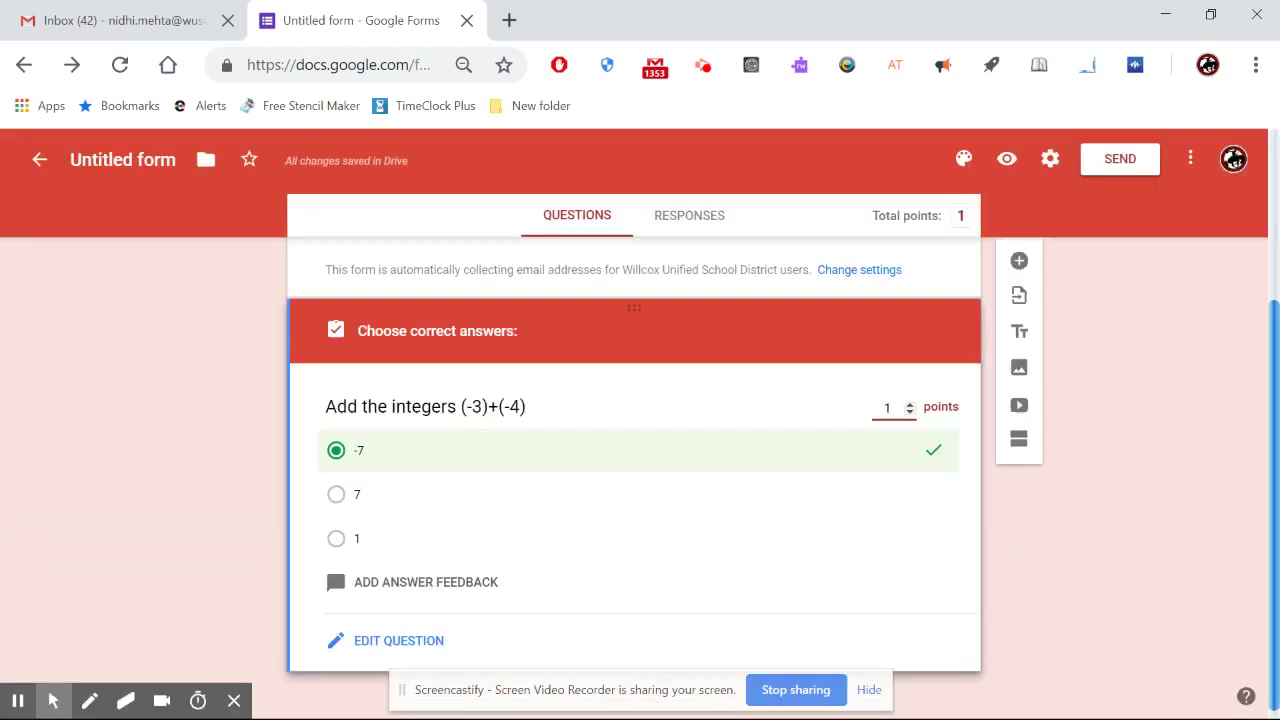
pyautogui.click(831, 471)
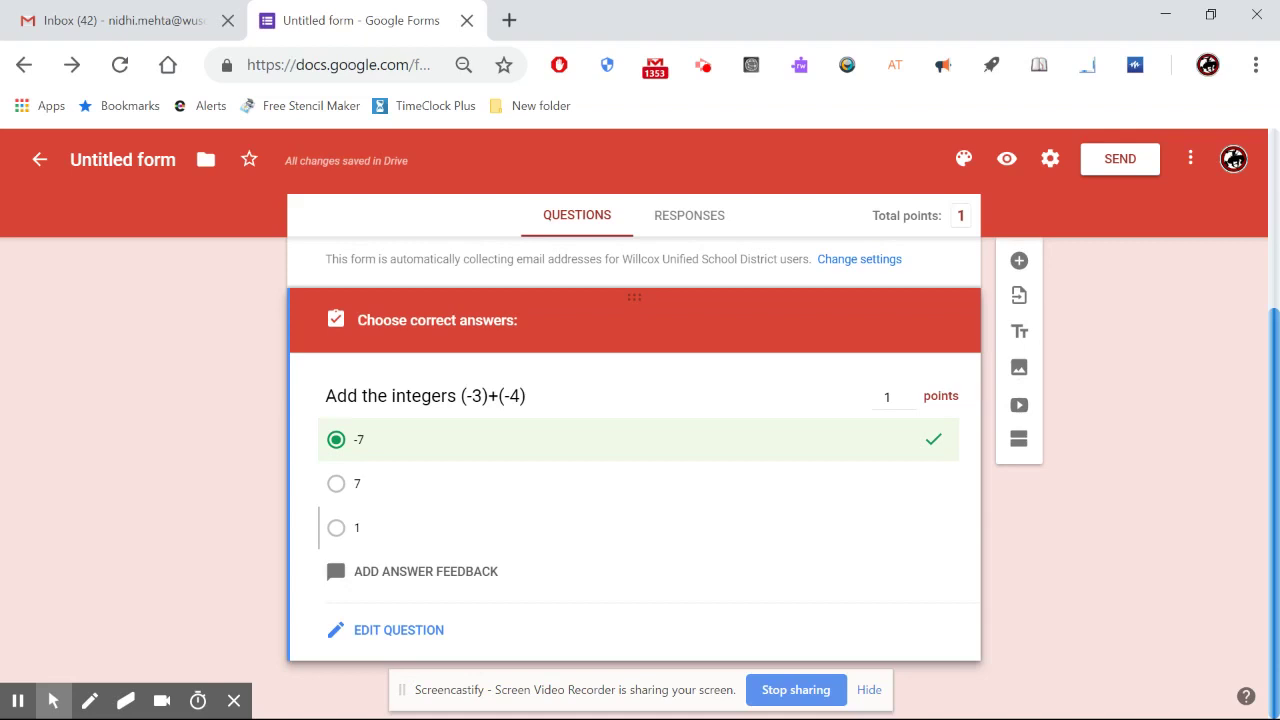
# - Start adding answer feedback and enter "Same signs-add" as the feedback for incorrect answers
pyautogui.click(415, 574)
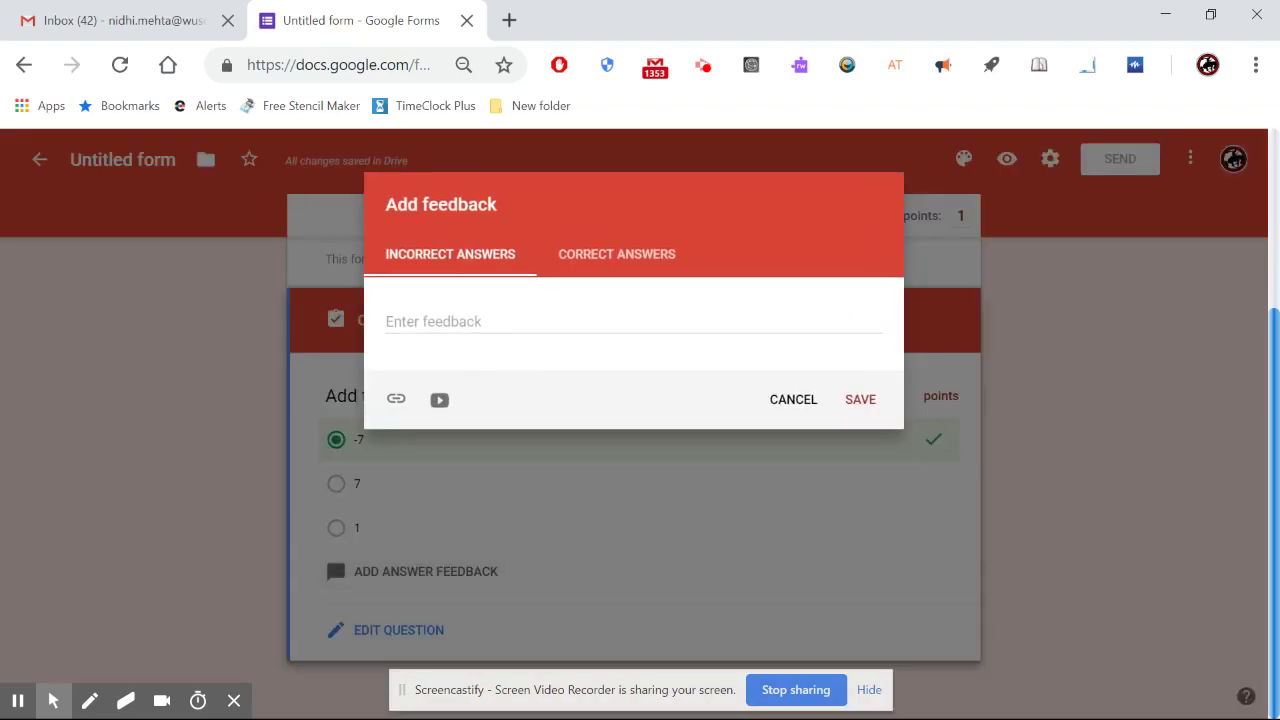
pyautogui.click(424, 333)
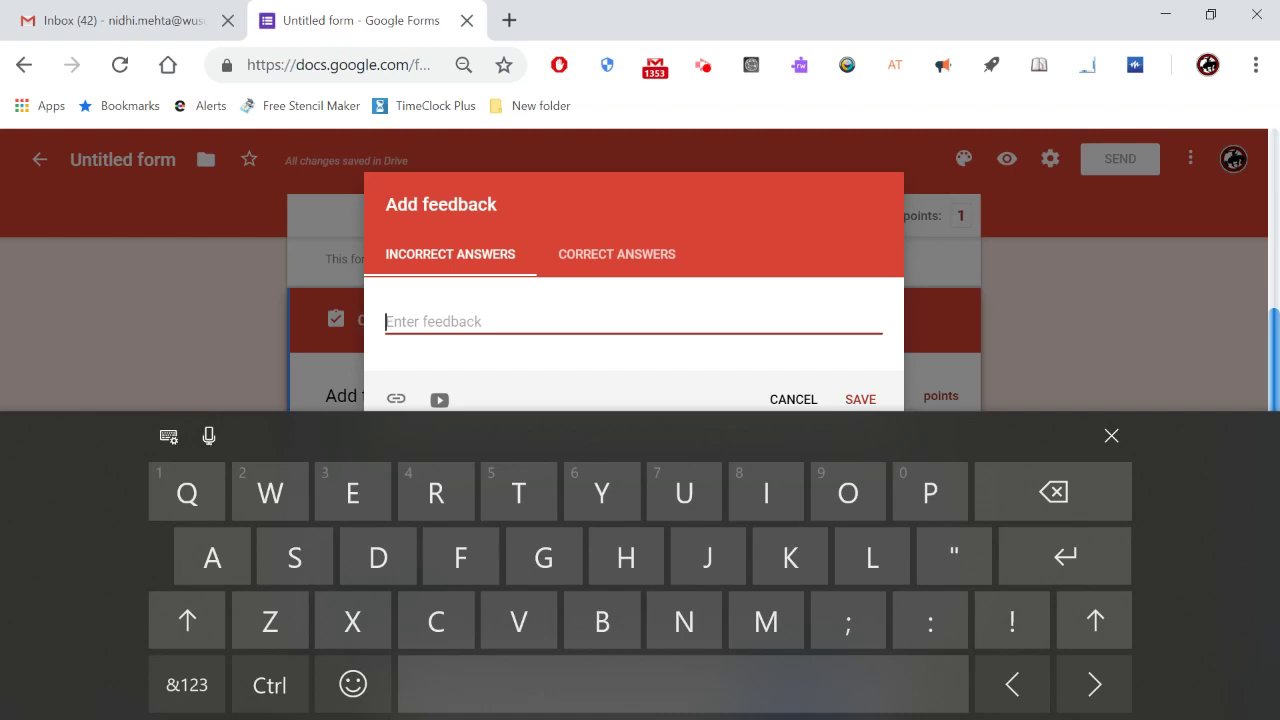
pyautogui.write('Same')
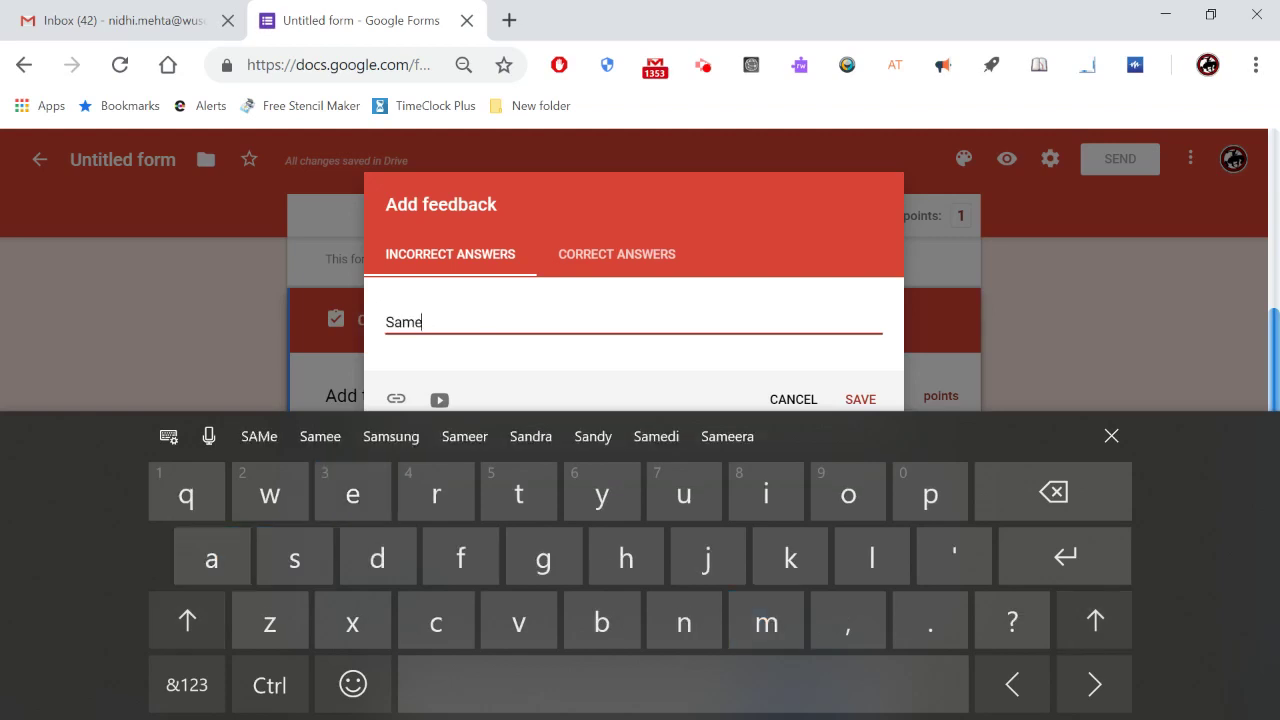
pyautogui.write(' signs')
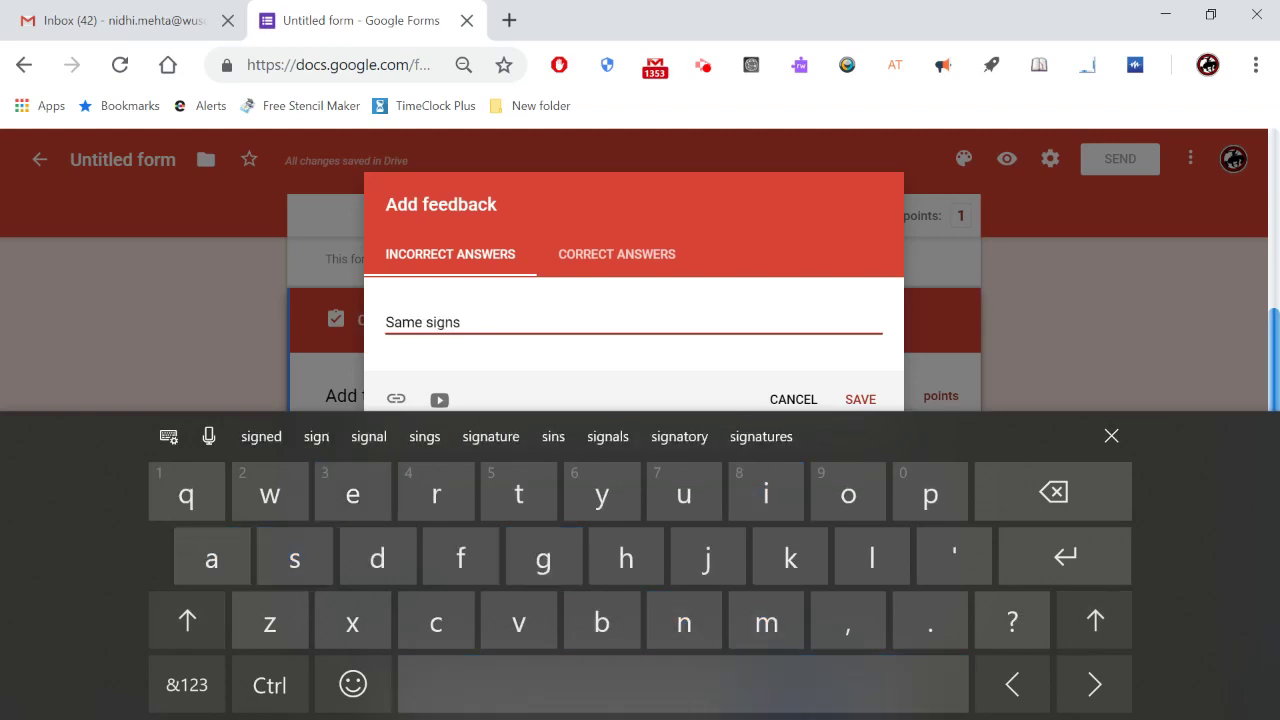
pyautogui.click(187, 684)
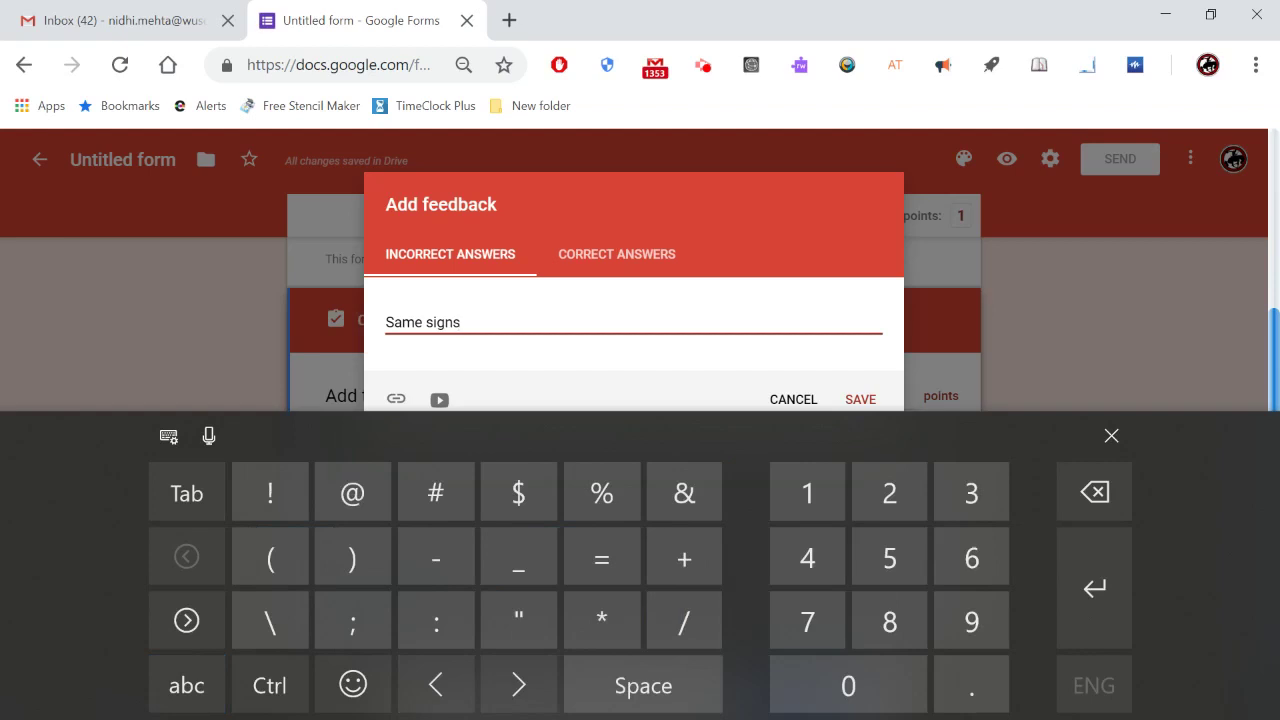
pyautogui.write('-')
pyautogui.click(187, 685)
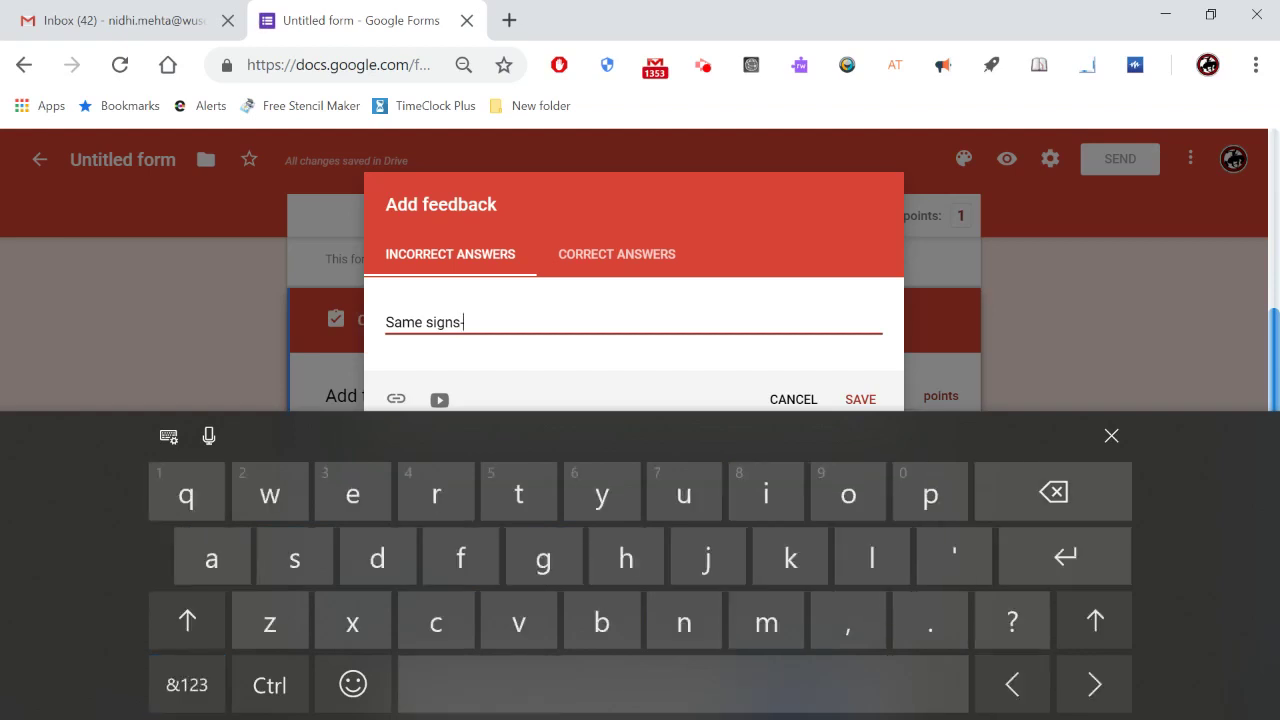
pyautogui.write('add')
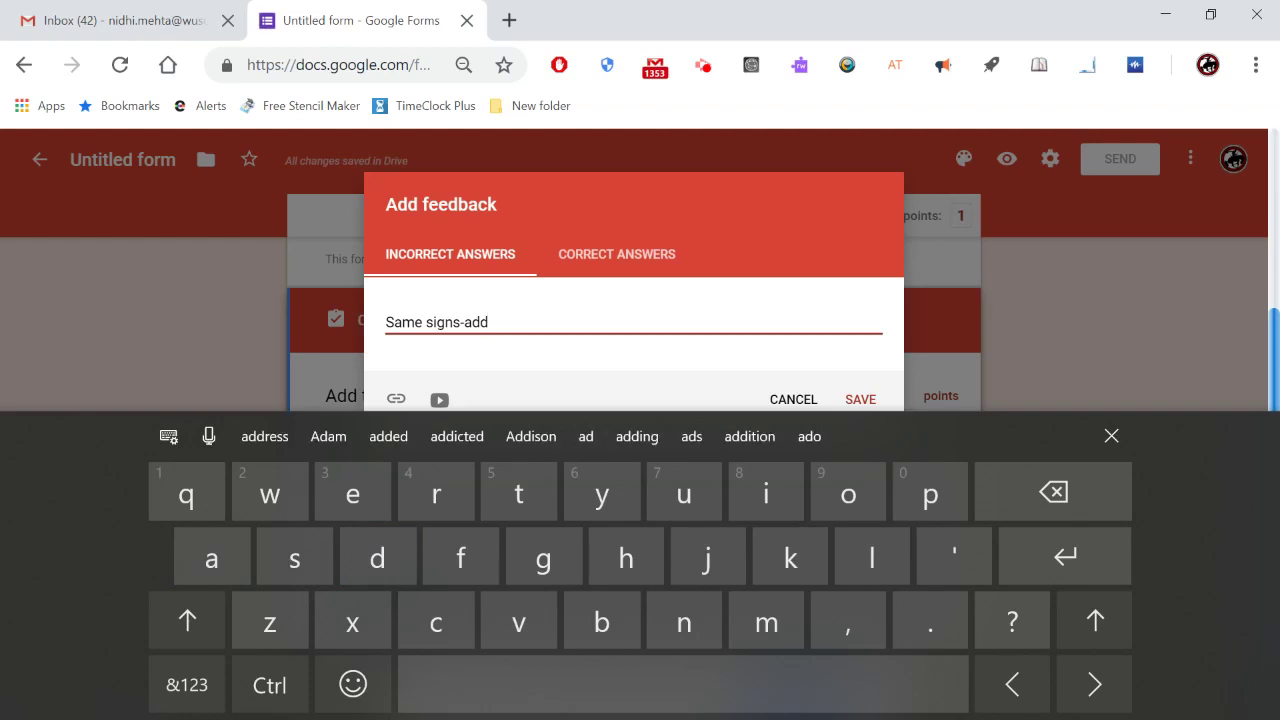
pyautogui.click(1111, 436)
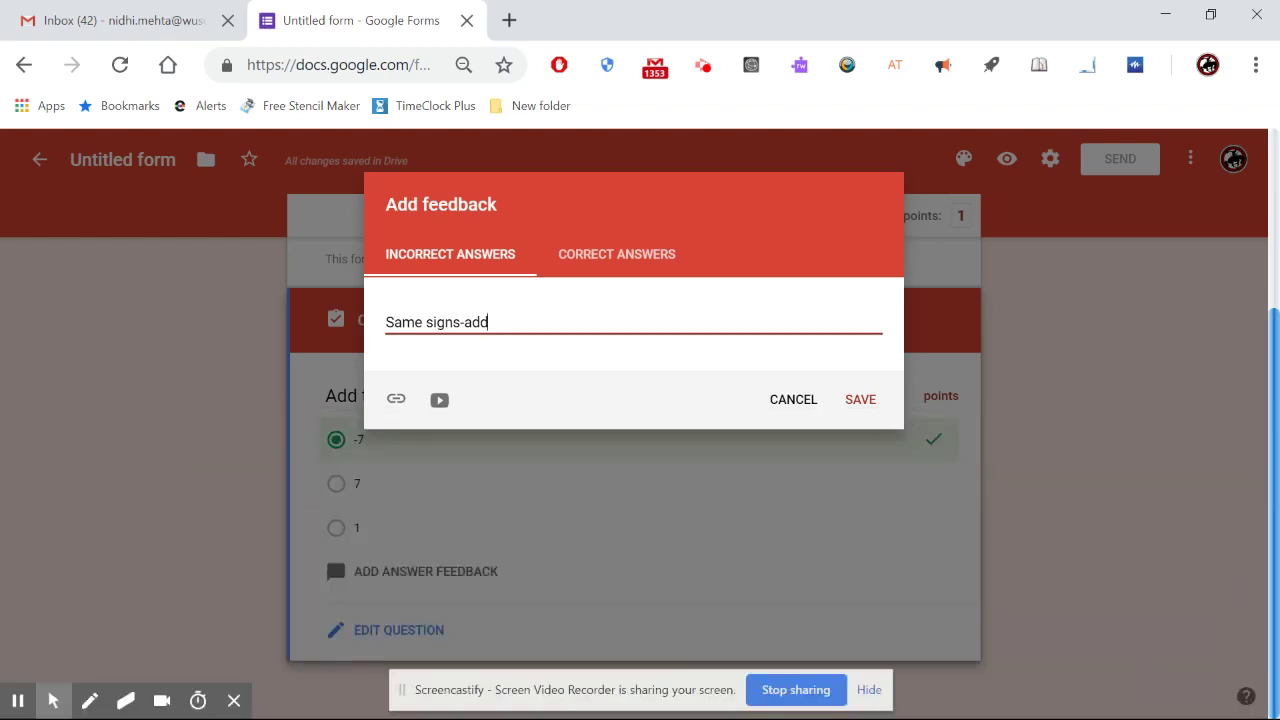
# - Enter "Good job!" as the feedback for correct answers and save the question's feedback
pyautogui.click(624, 254)
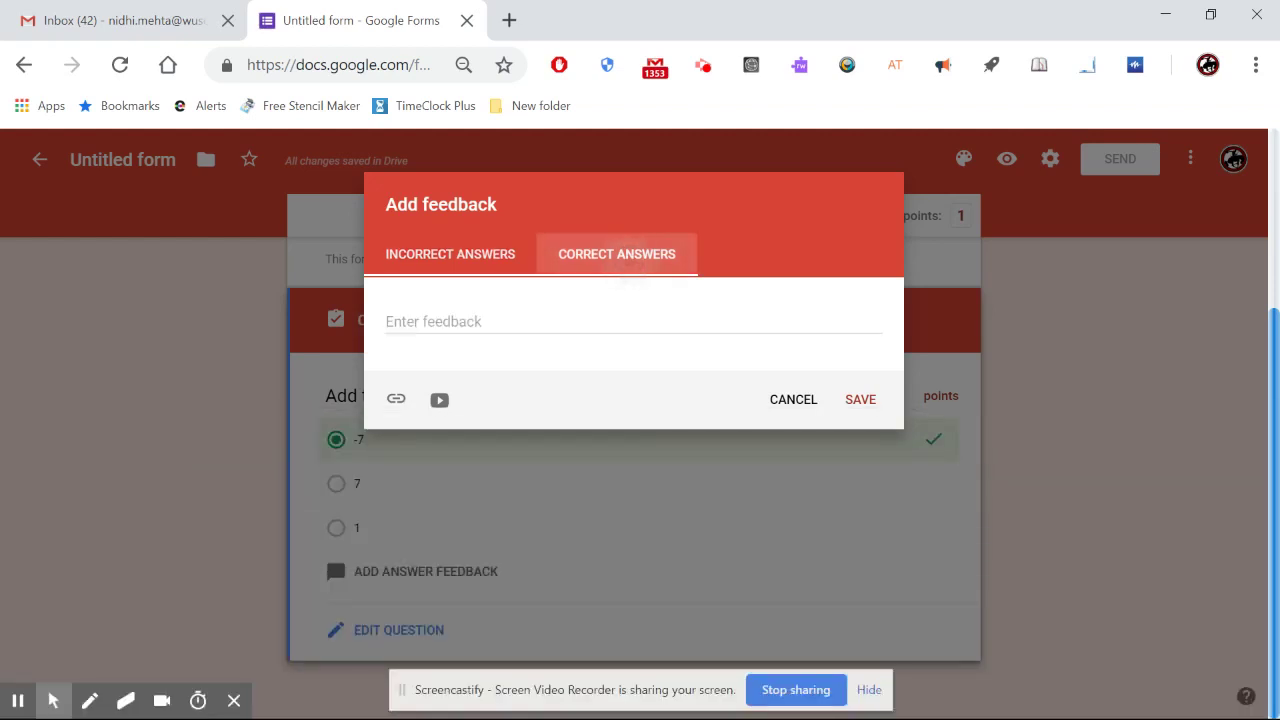
pyautogui.click(424, 323)
pyautogui.write('G')
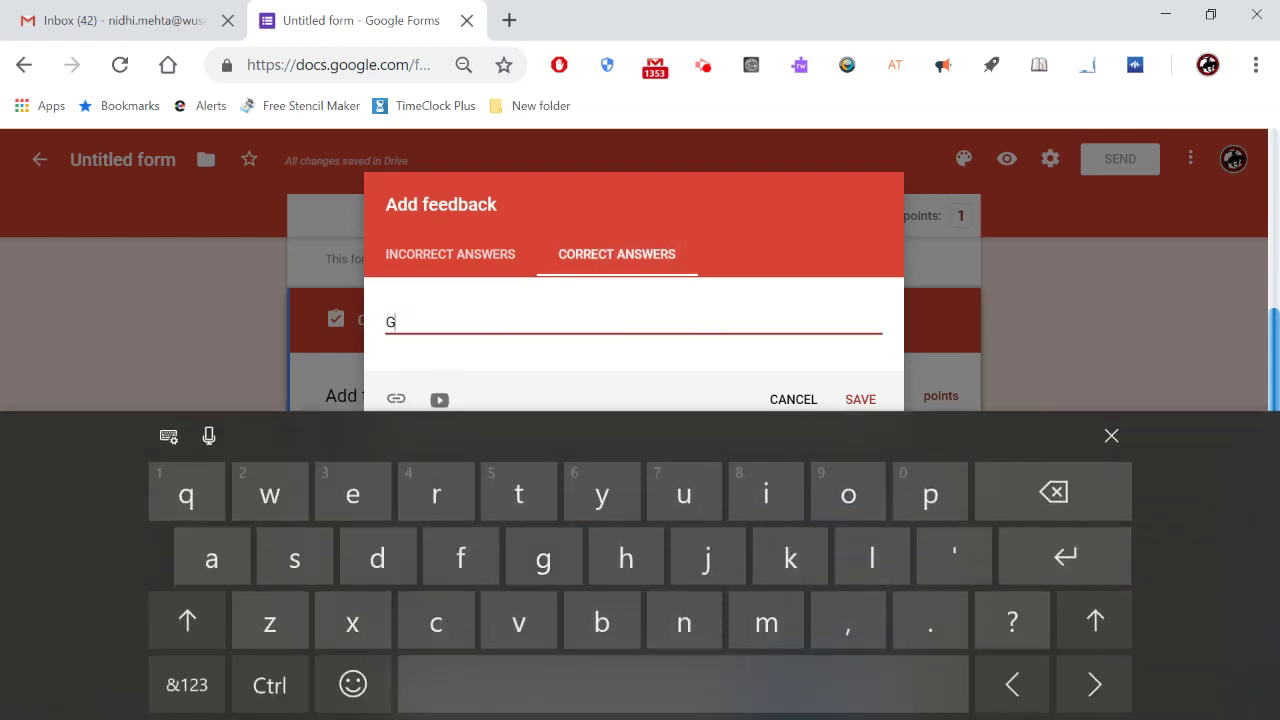
pyautogui.write('ood')
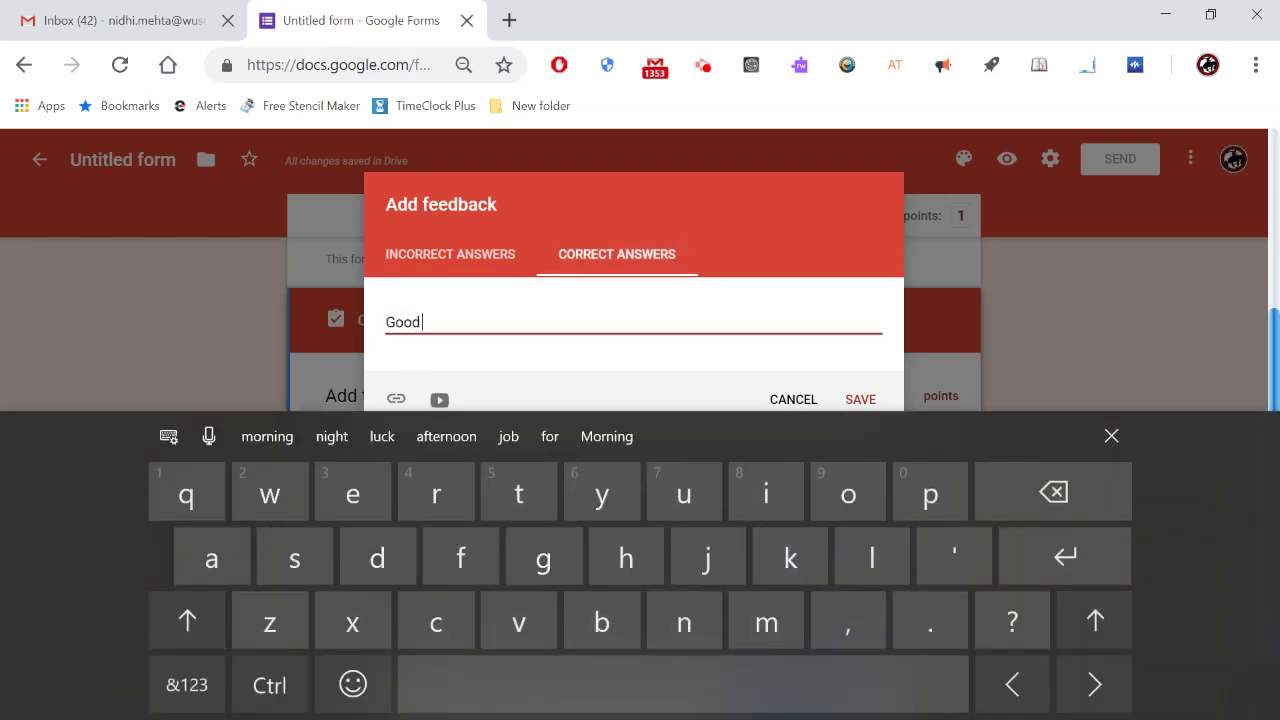
pyautogui.write(' job')
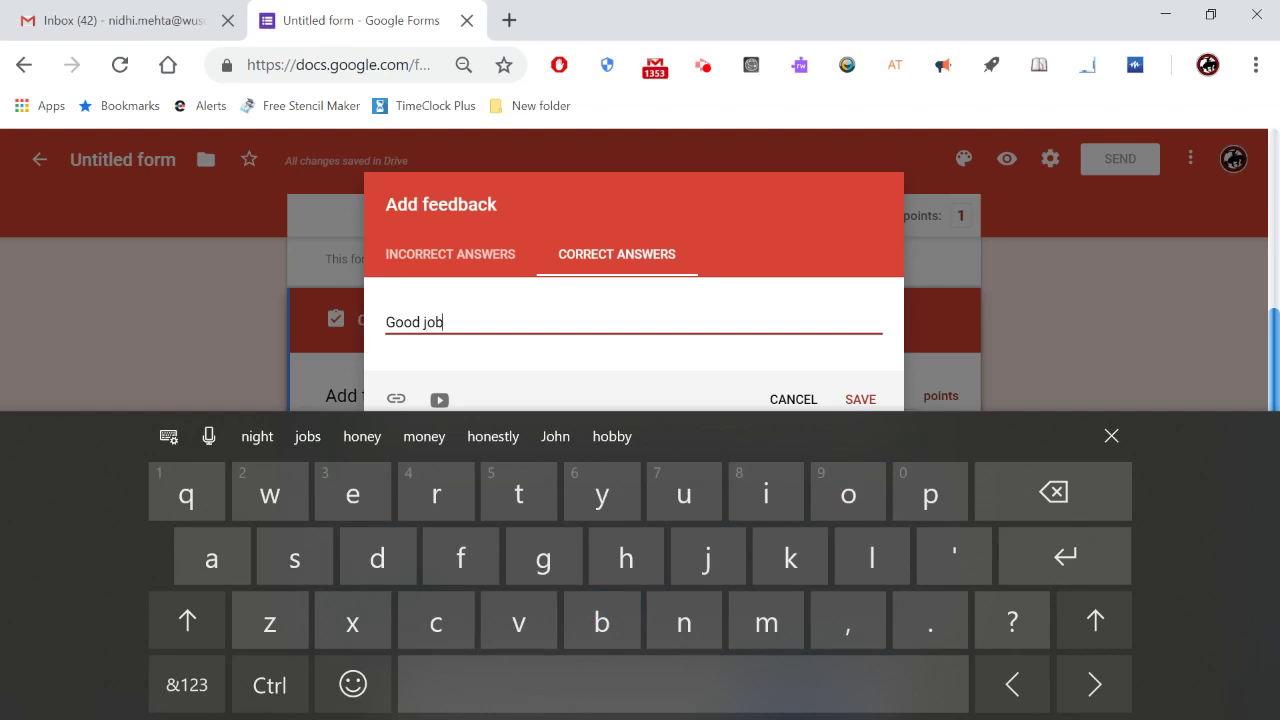
pyautogui.click(187, 685)
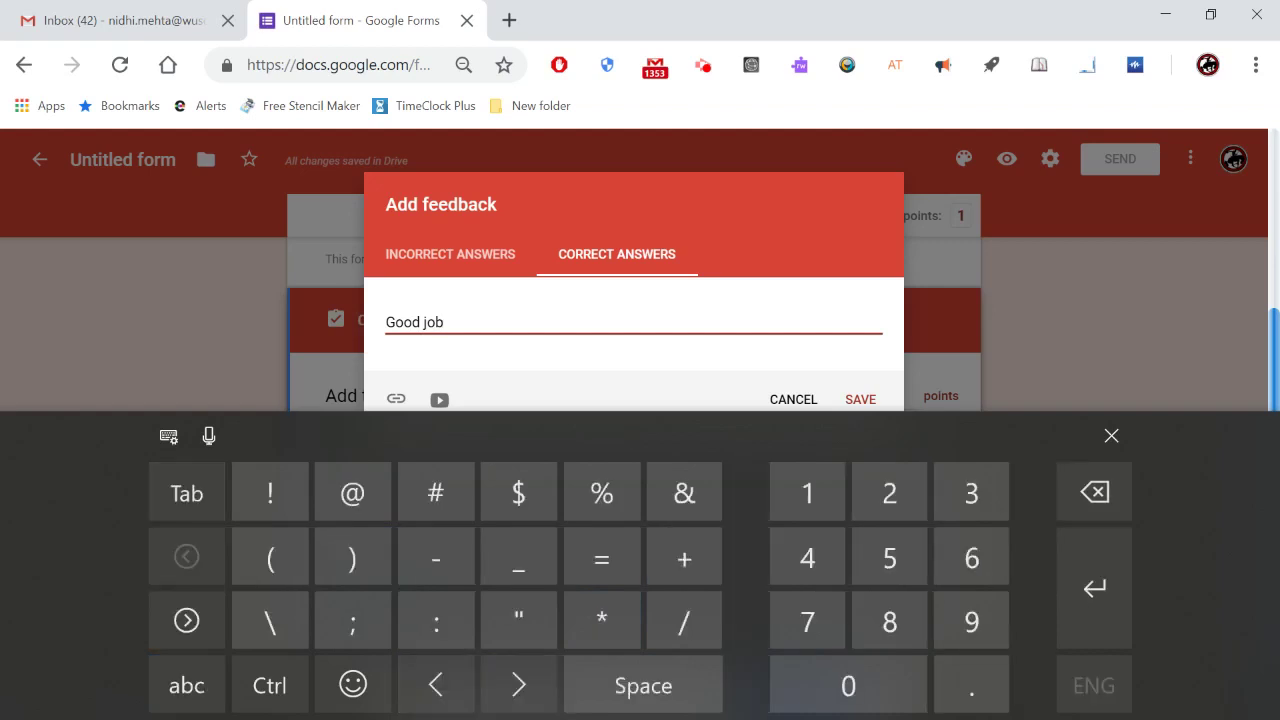
pyautogui.write('!')
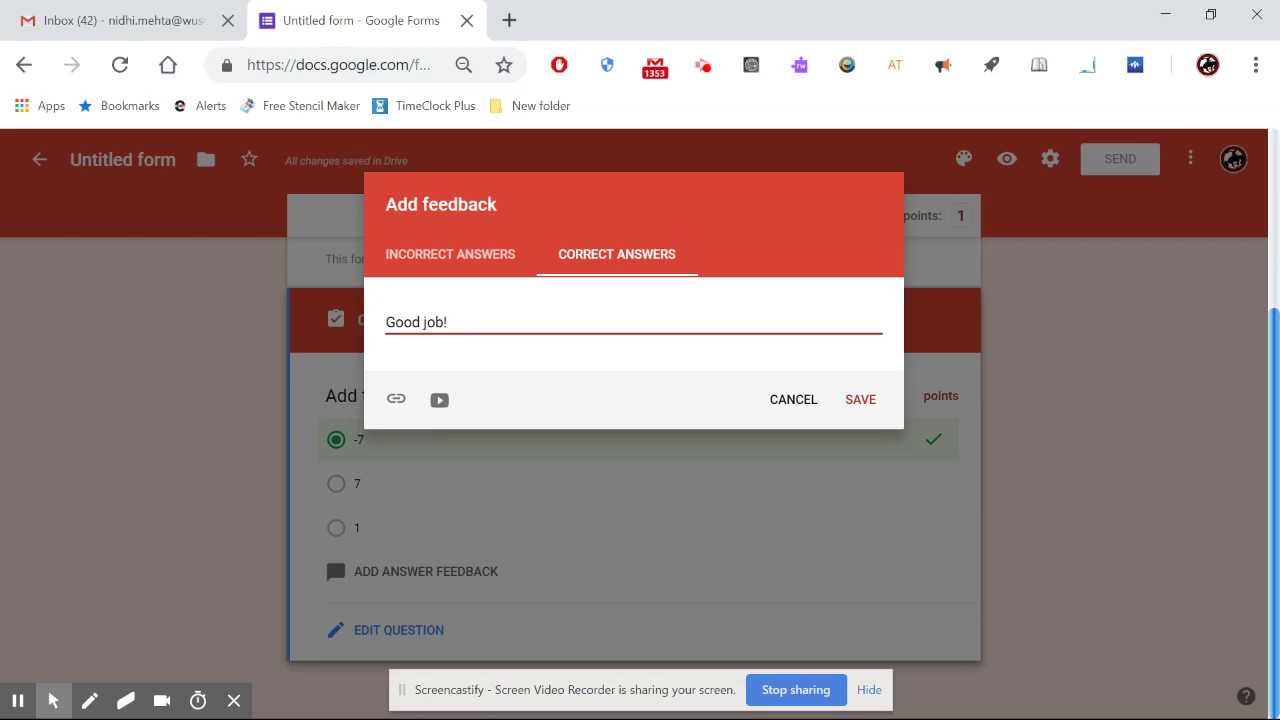
pyautogui.click(860, 399)
pyautogui.click(887, 397)
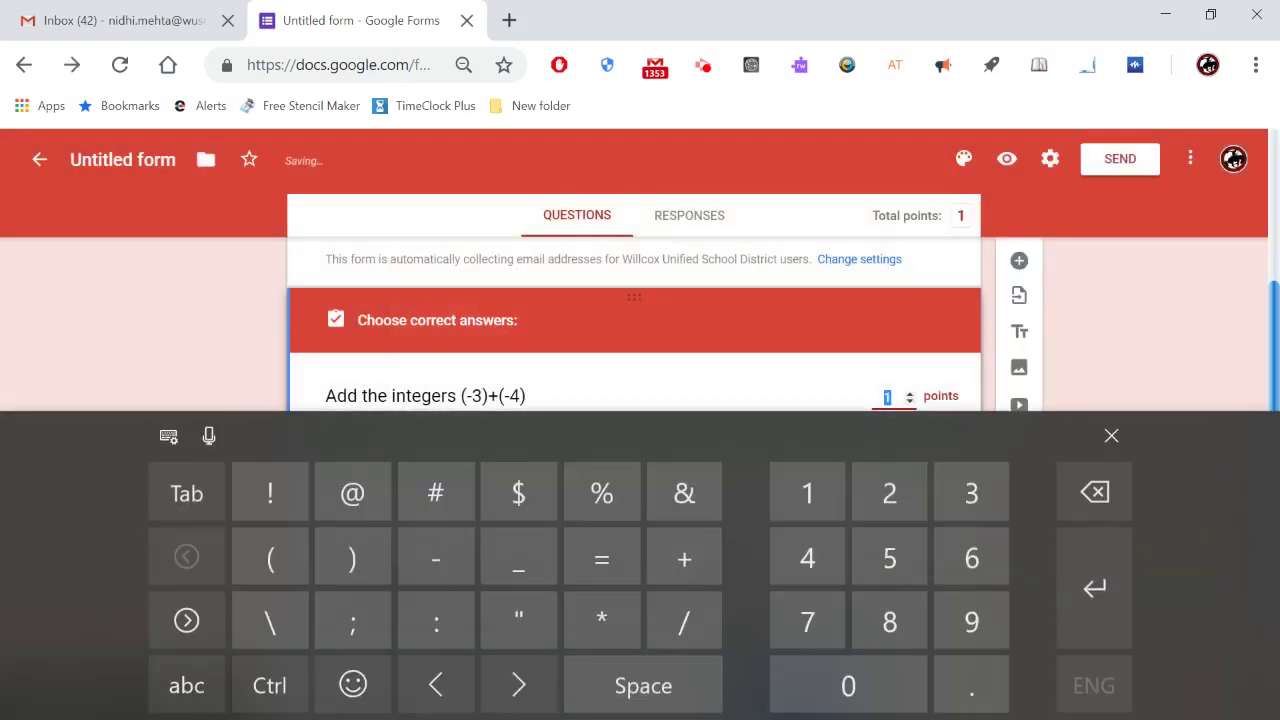
pyautogui.click(1111, 435)
pyautogui.scroll(-2, 654, 543)
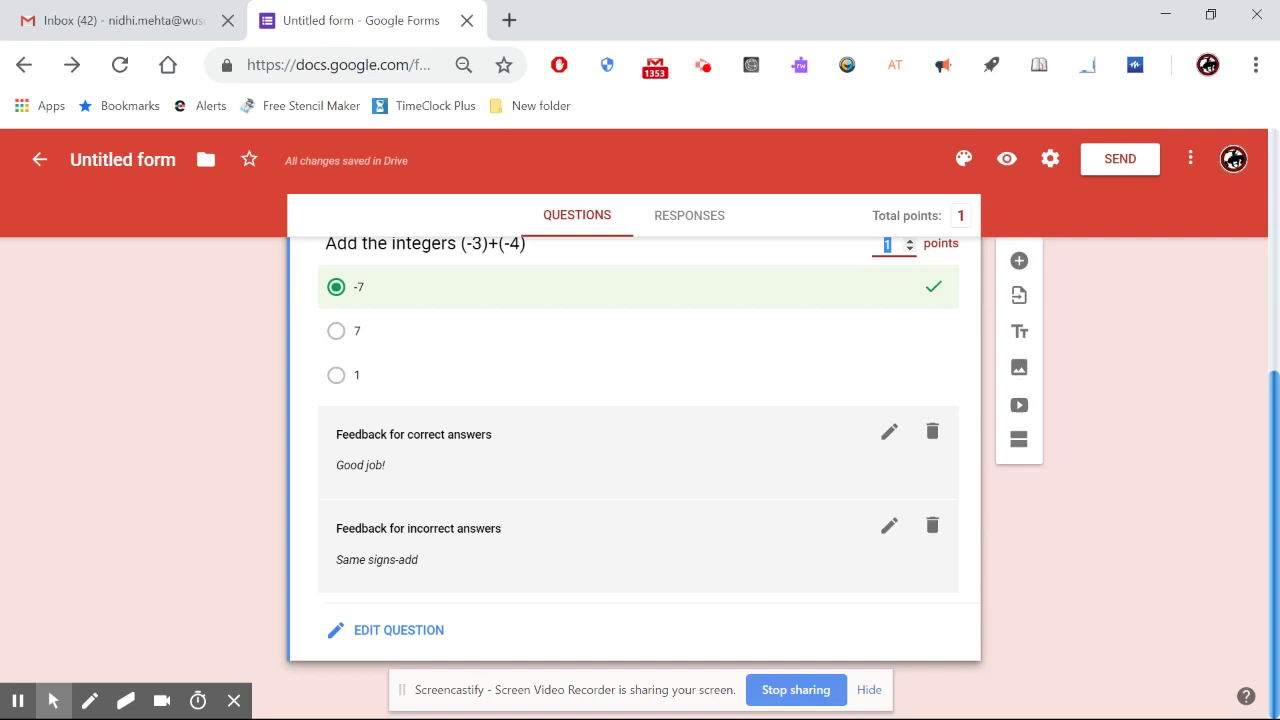
pyautogui.click(707, 455)
# - Add a new question to the quiz with the text "Add the integers (-1)+(+9)"
pyautogui.click(1019, 260)
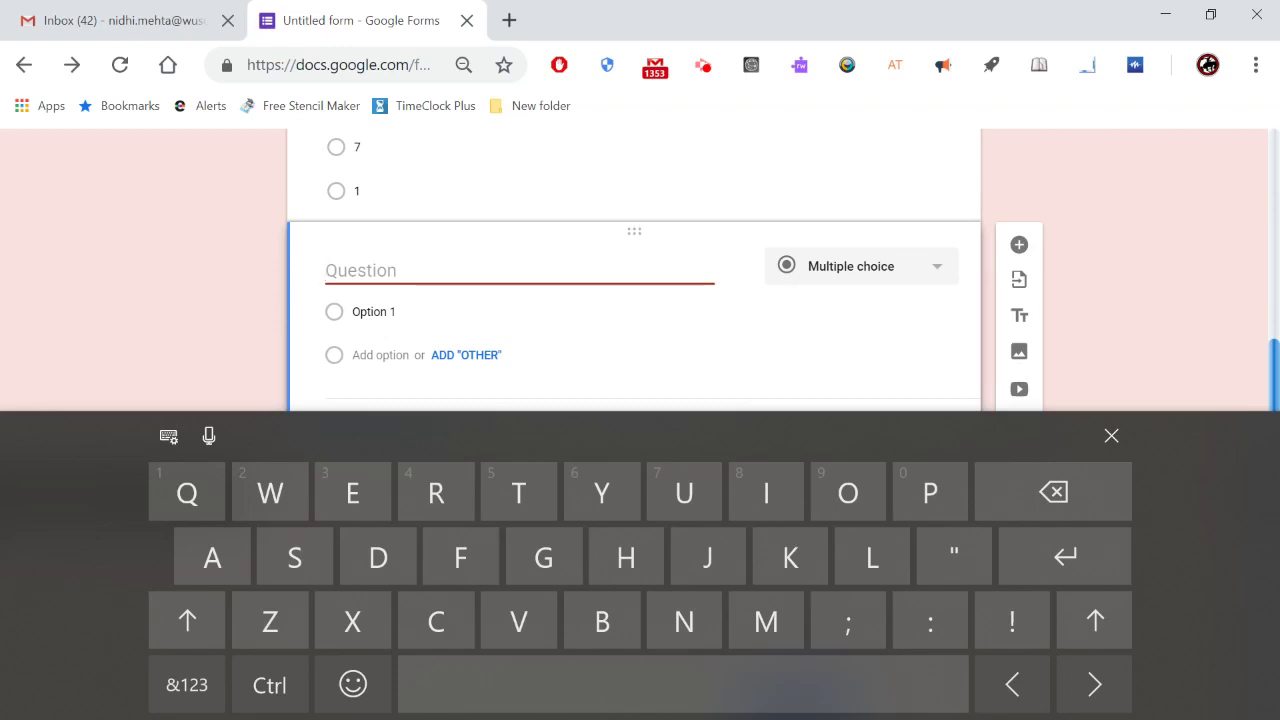
pyautogui.write('Add')
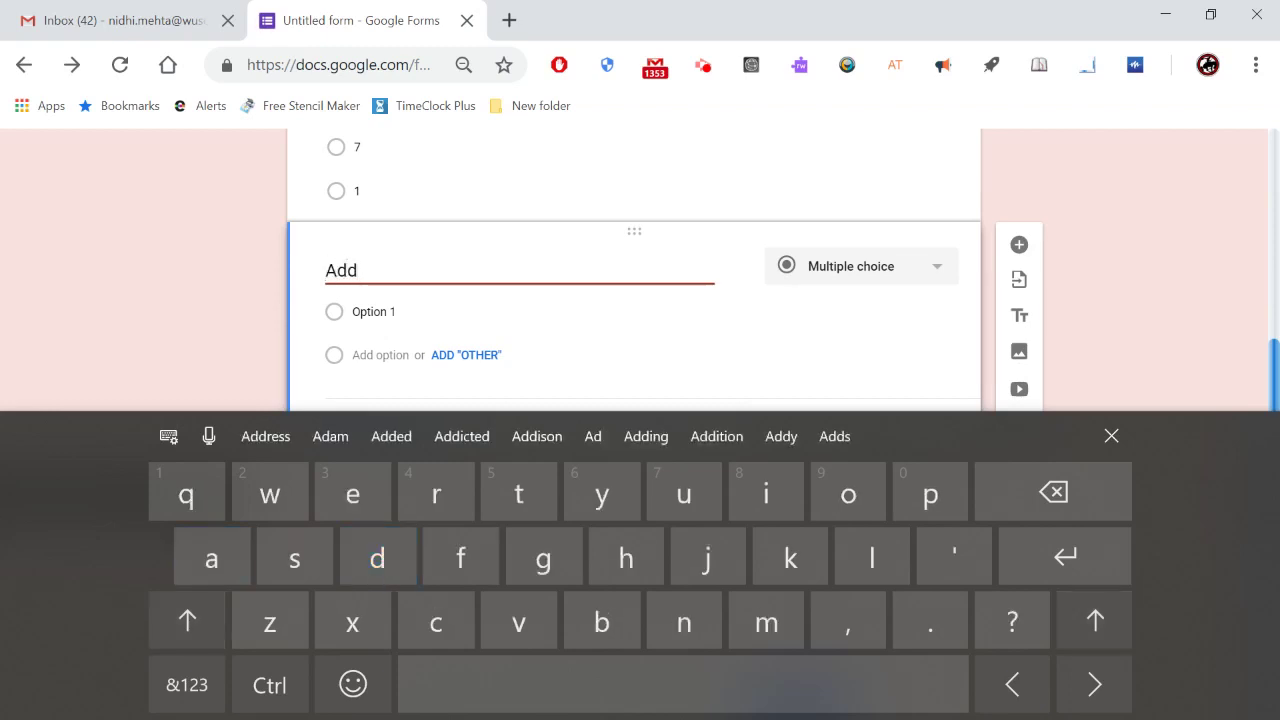
pyautogui.write(' the ')
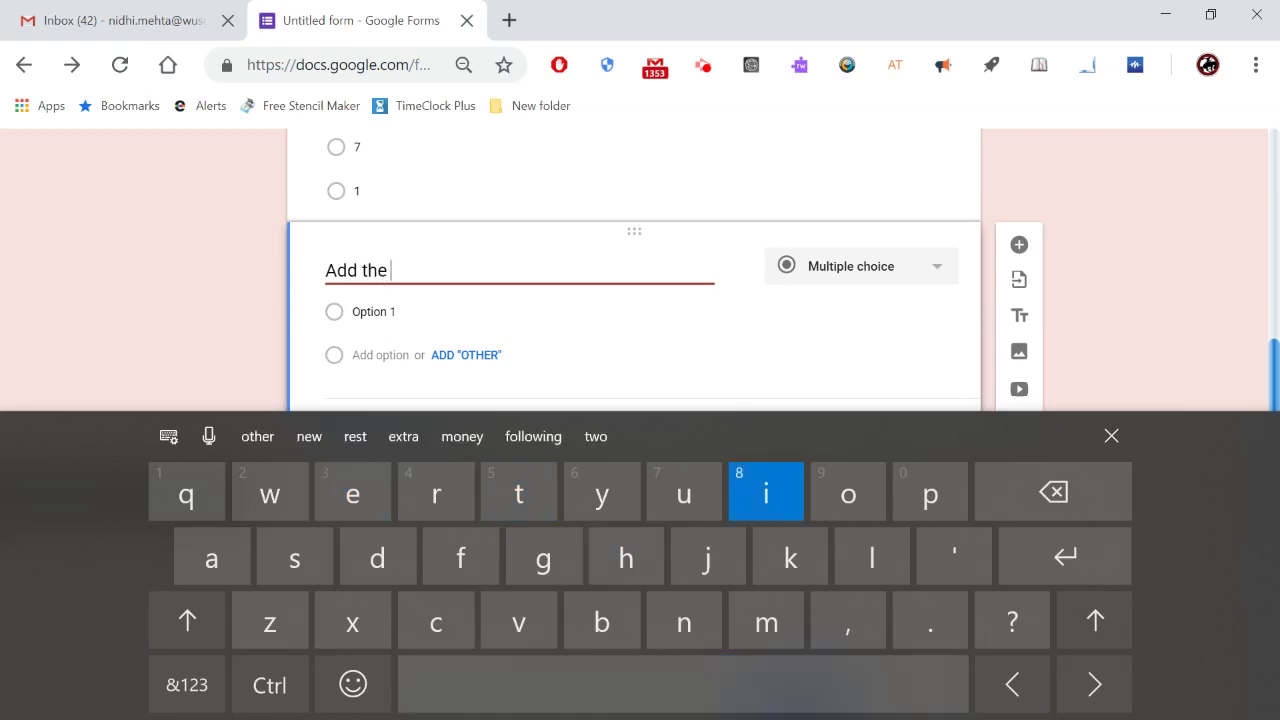
pyautogui.write('integers')
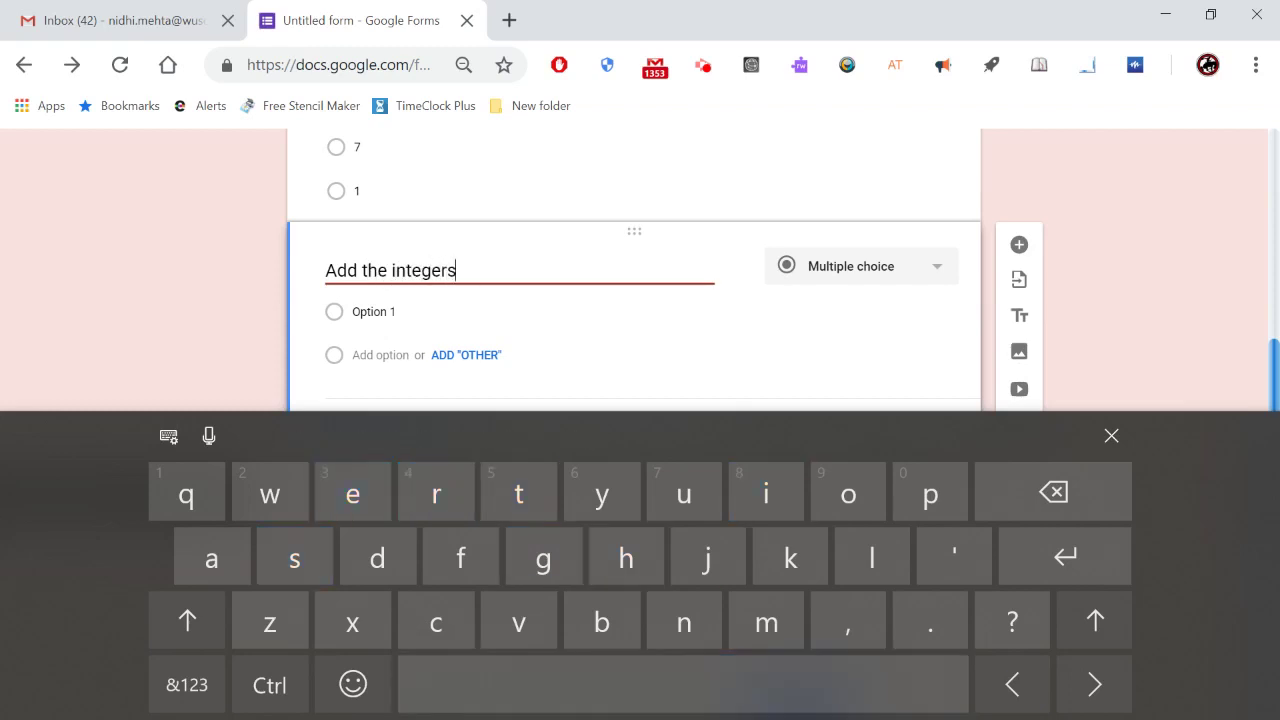
pyautogui.click(187, 685)
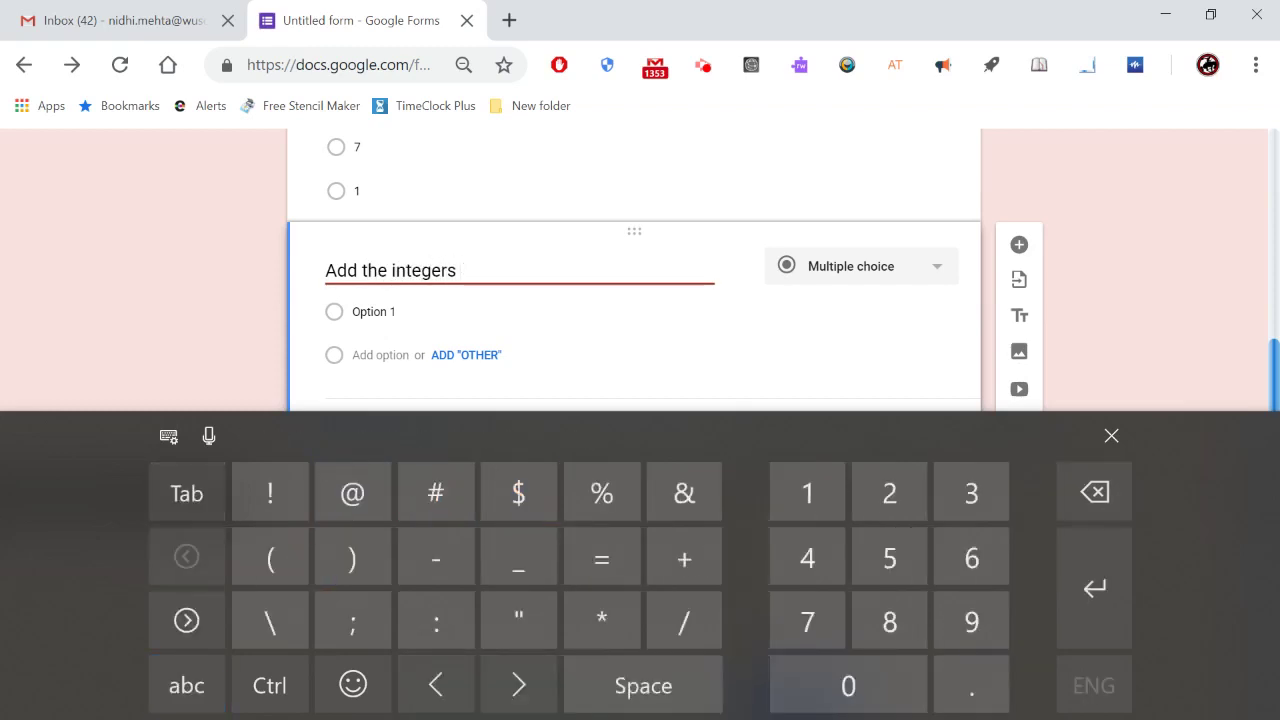
pyautogui.write('(-1)+(+9)')
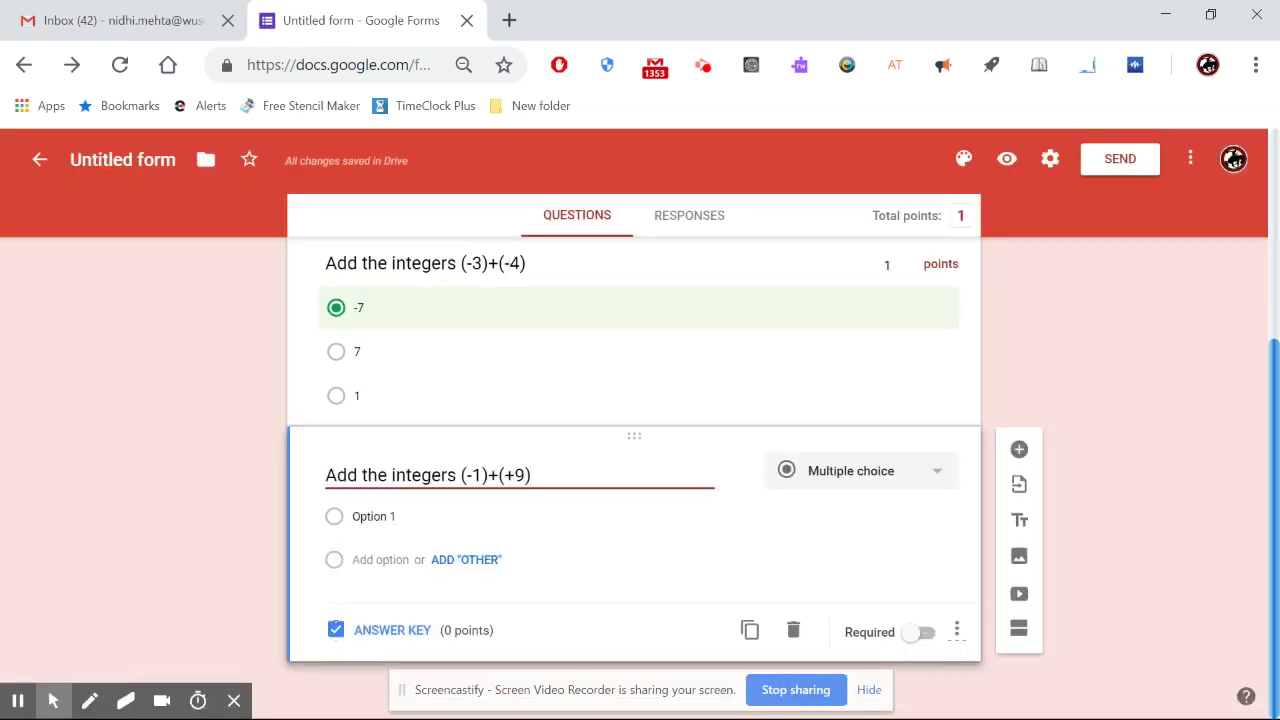
# - Change the new question's type to Checkboxes and enter 8 as its first answer option
pyautogui.click(937, 471)
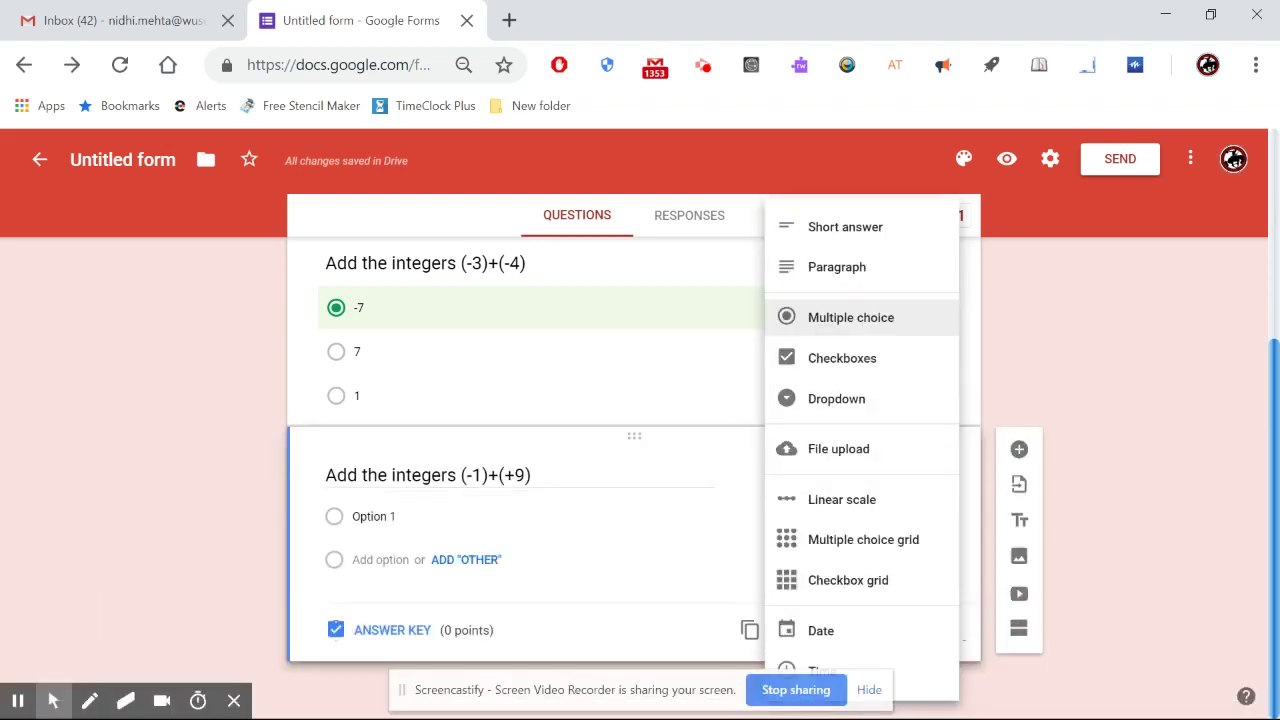
pyautogui.click(843, 362)
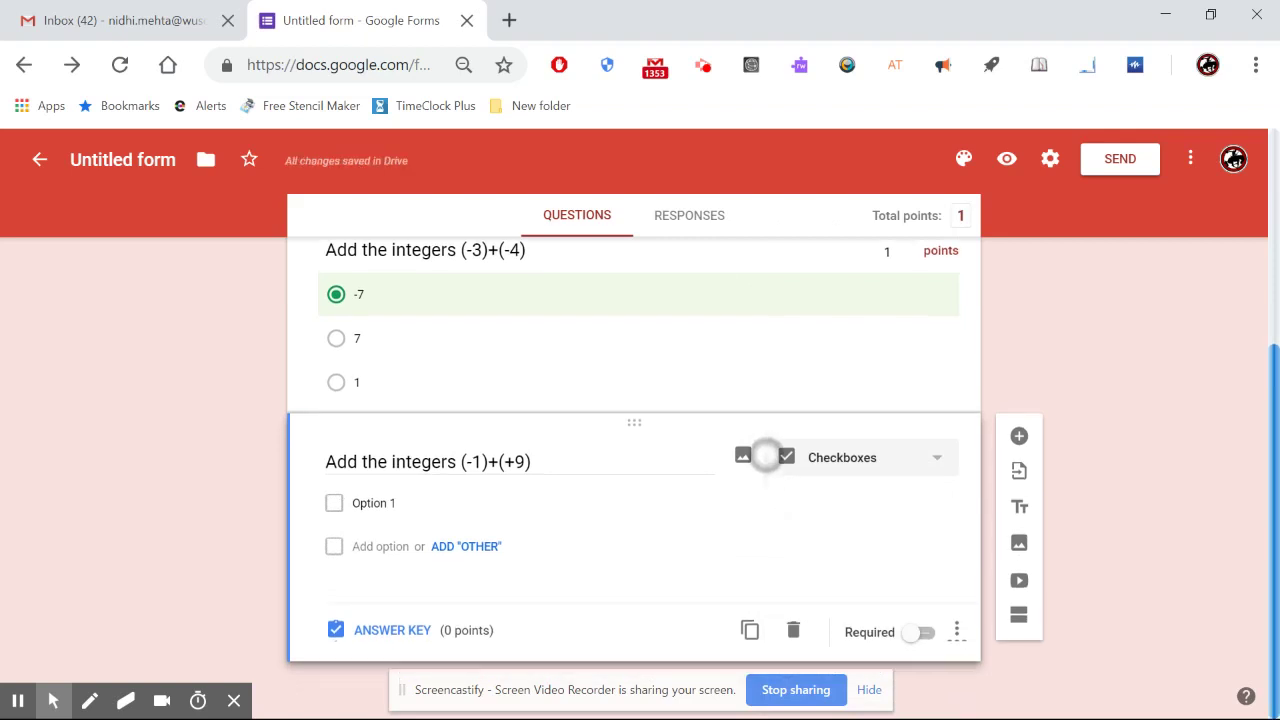
pyautogui.click(373, 503)
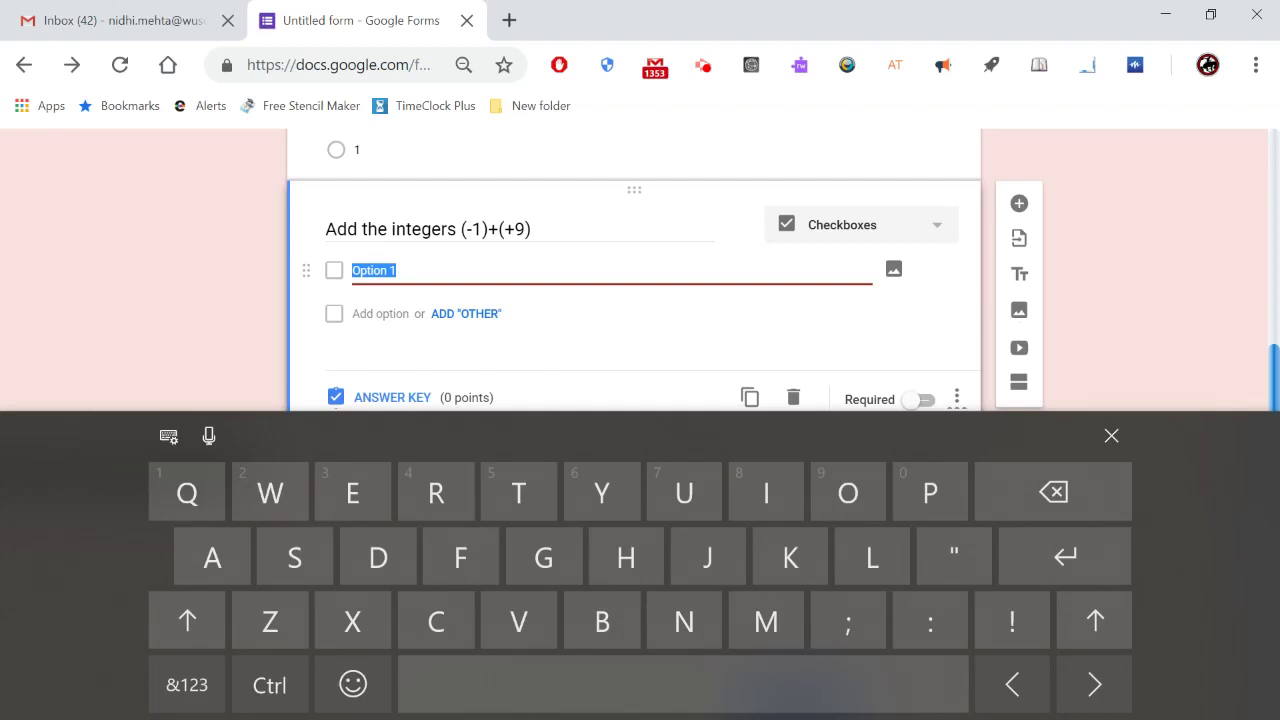
pyautogui.click(187, 685)
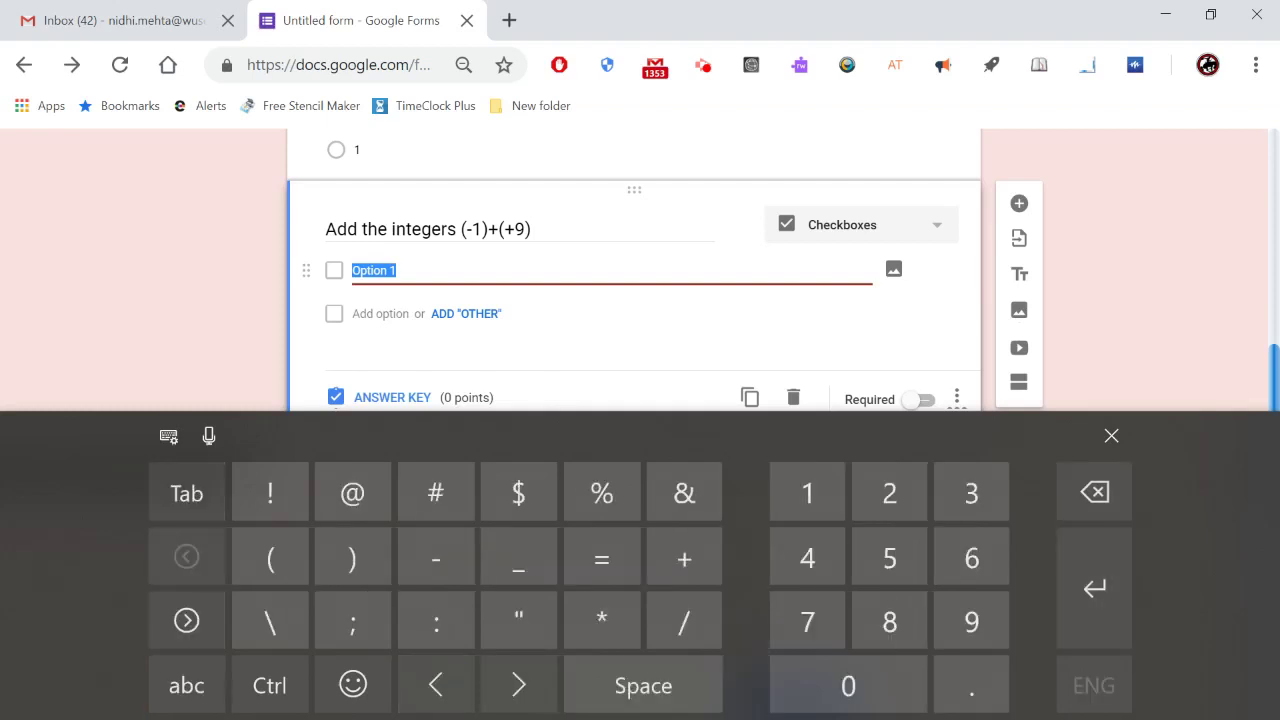
pyautogui.write('8')
# - Add an "Other" choice and a second answer option of -8 to the checkbox question
pyautogui.click(466, 313)
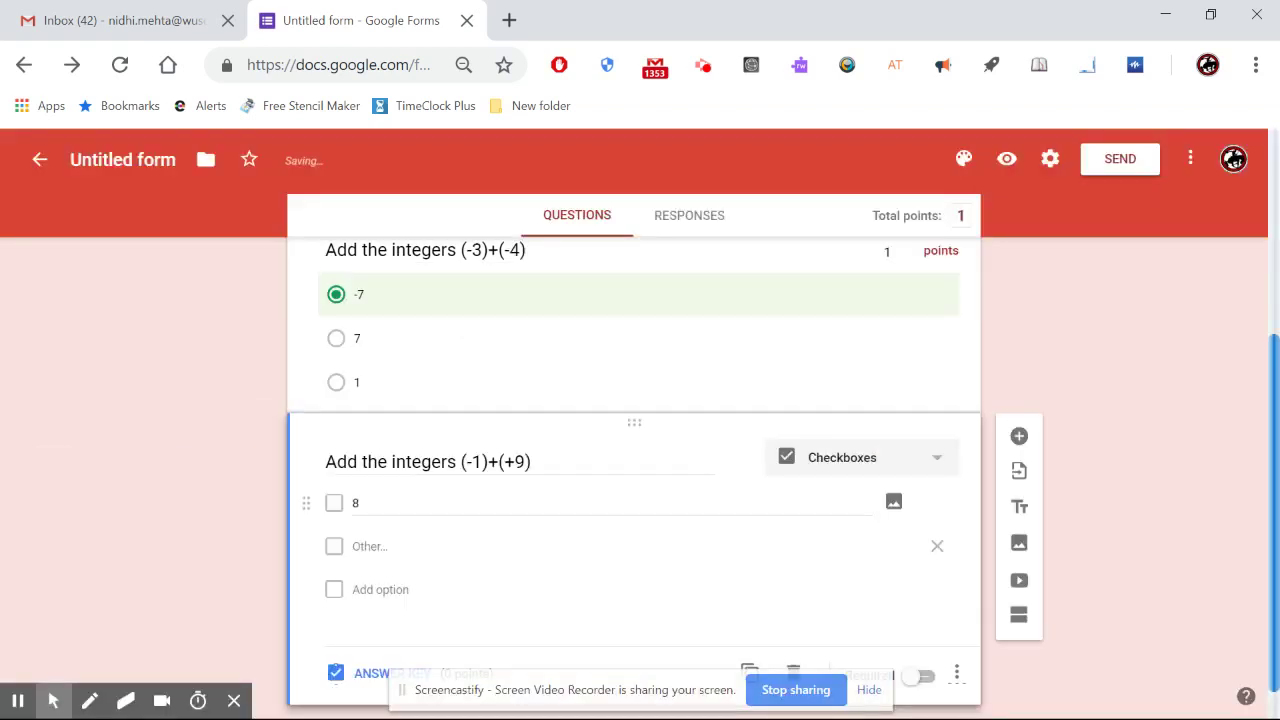
pyautogui.click(380, 589)
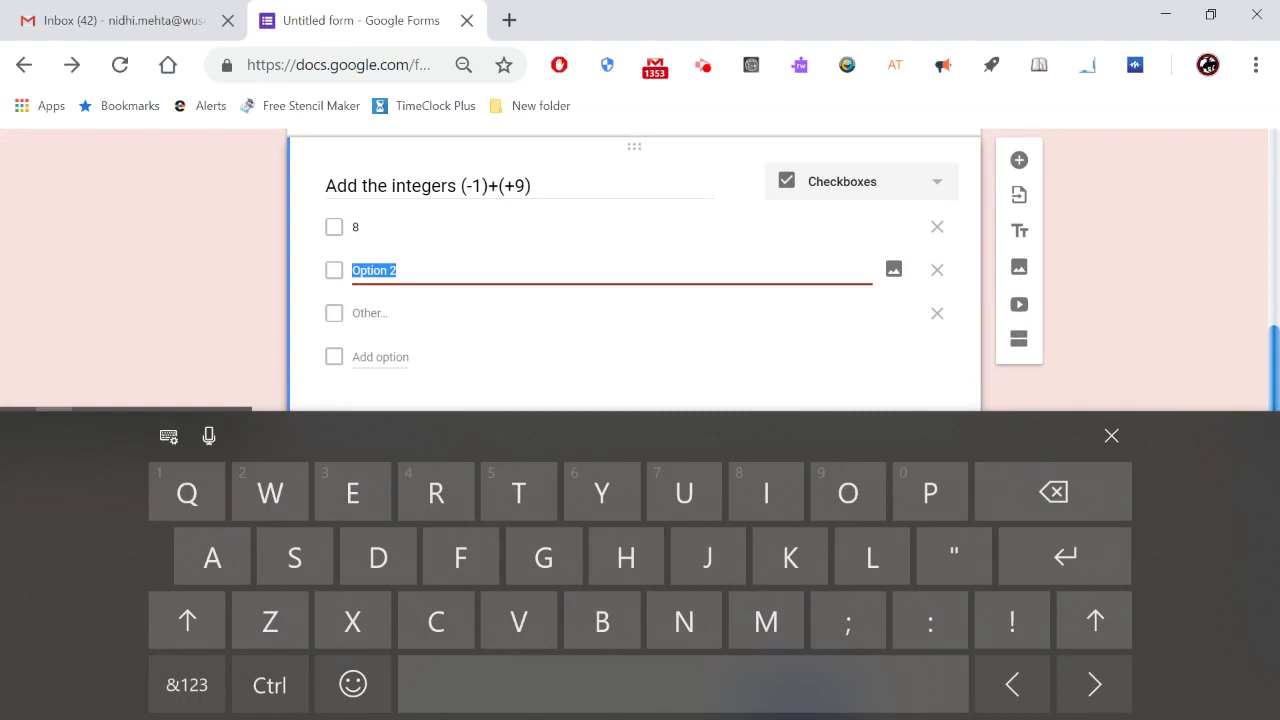
pyautogui.click(187, 685)
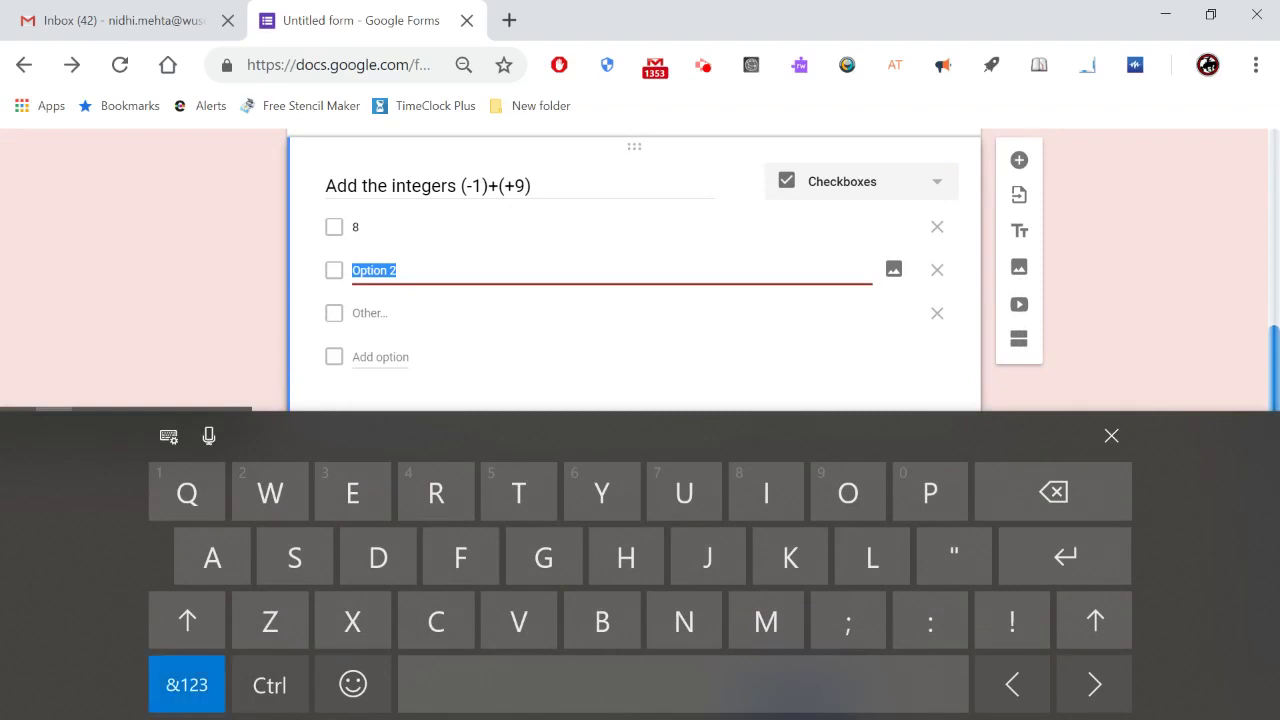
pyautogui.write('-')
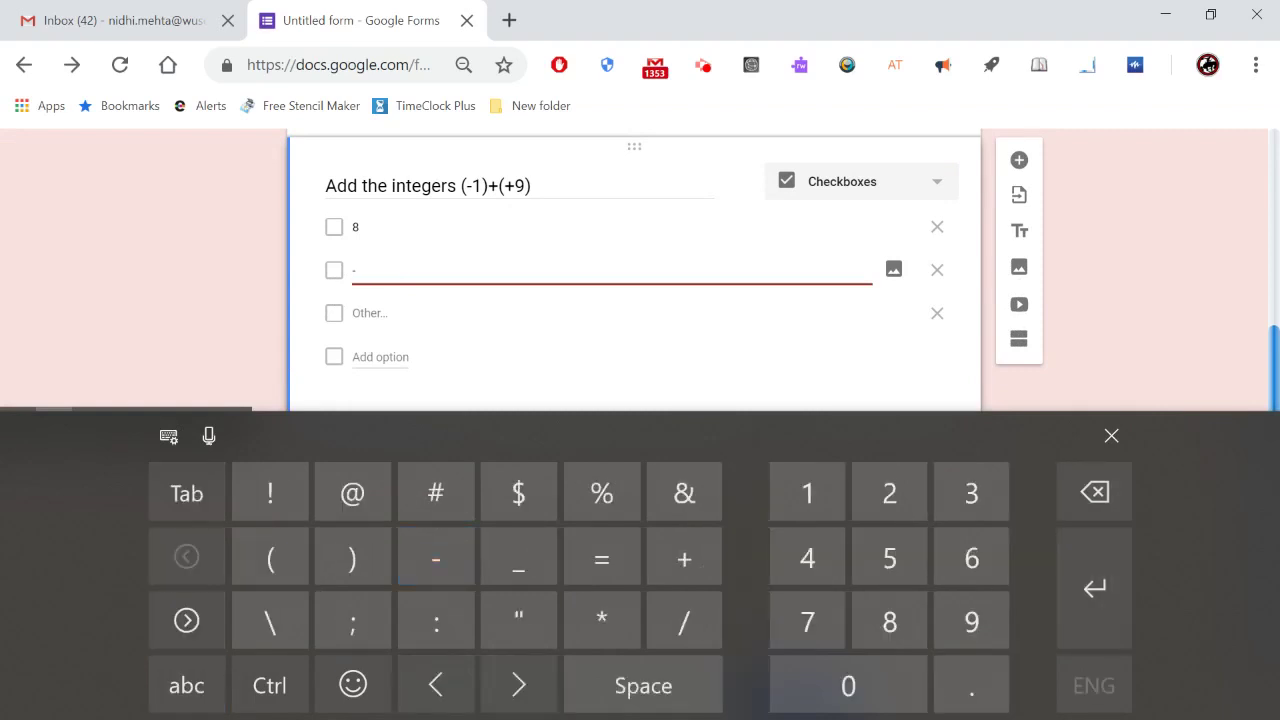
pyautogui.write('8')
# - Add a third answer option to the checkbox question and set its text to 10
pyautogui.click(380, 357)
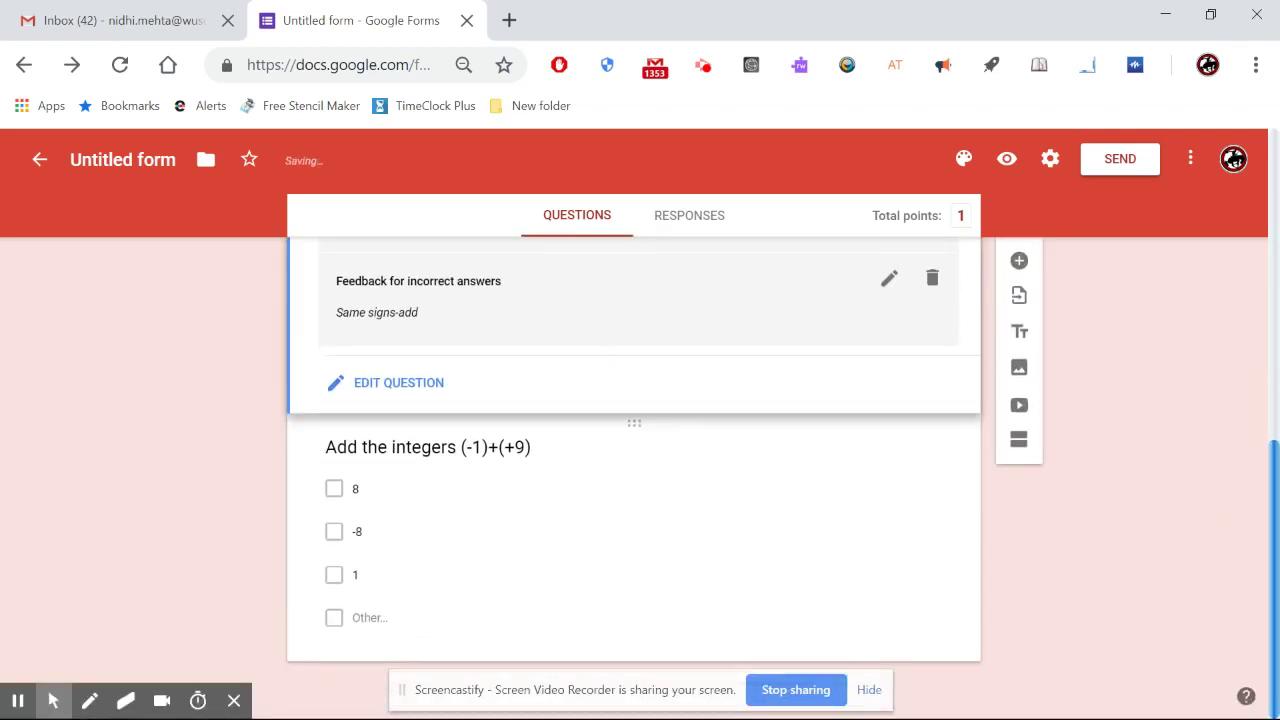
pyautogui.click(355, 574)
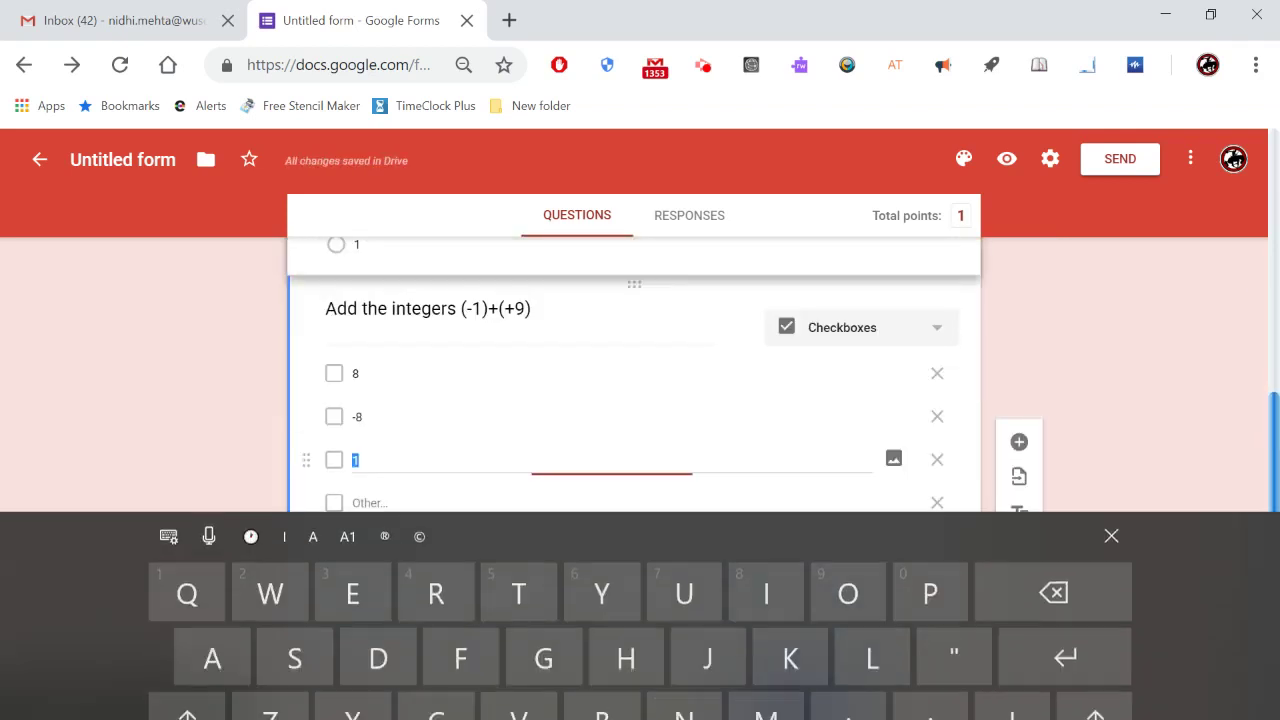
pyautogui.click(187, 685)
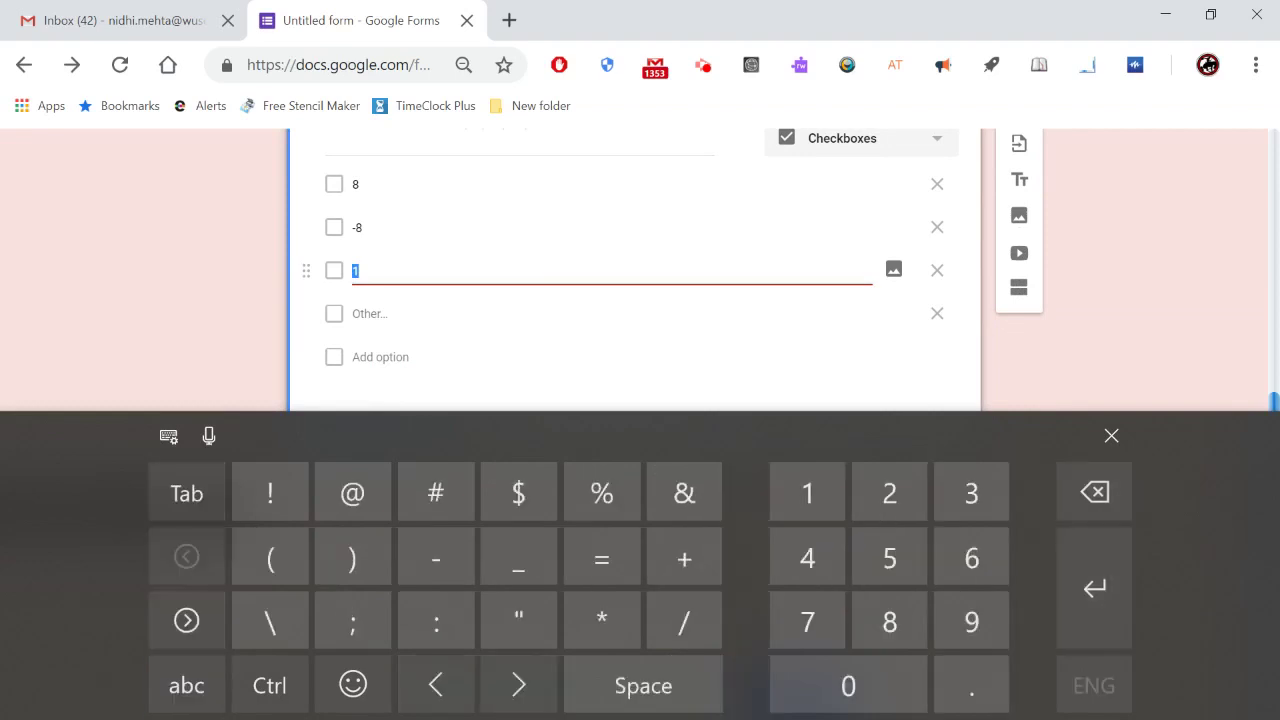
pyautogui.write('10')
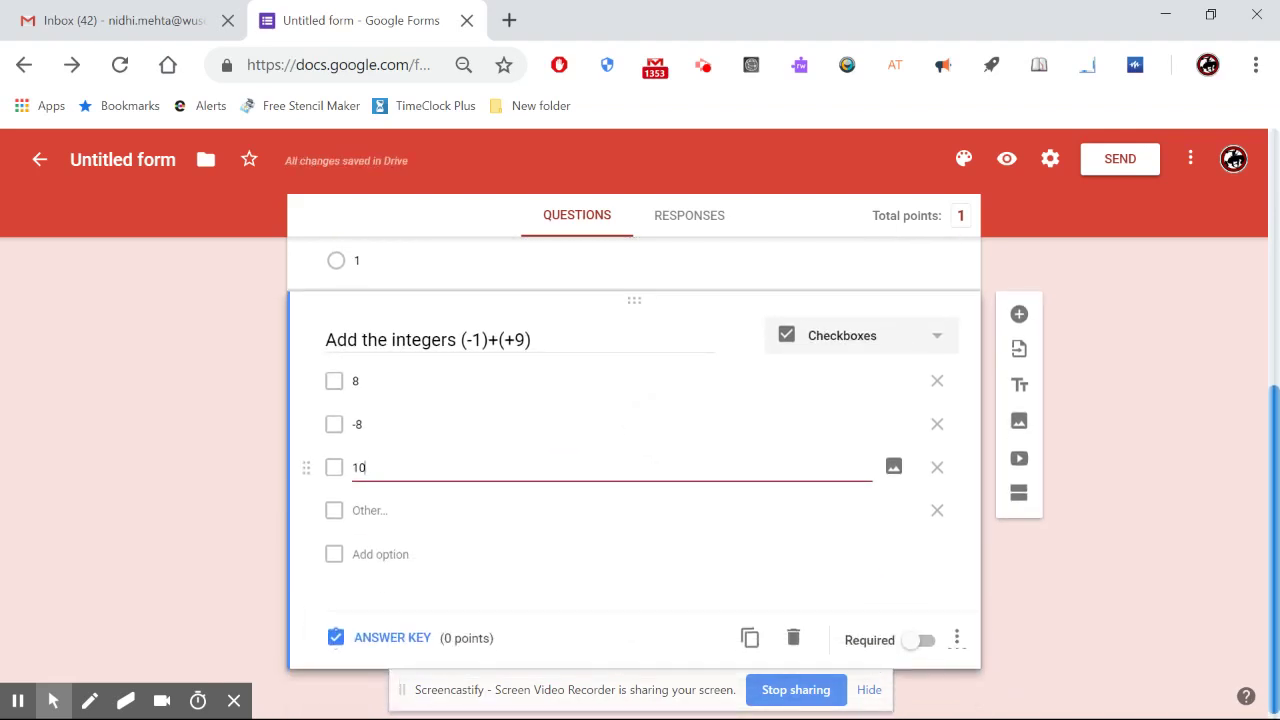
# - In the answer key for the (-1)+(+9) question, mark 8 as correct and assign 1 point
pyautogui.click(392, 637)
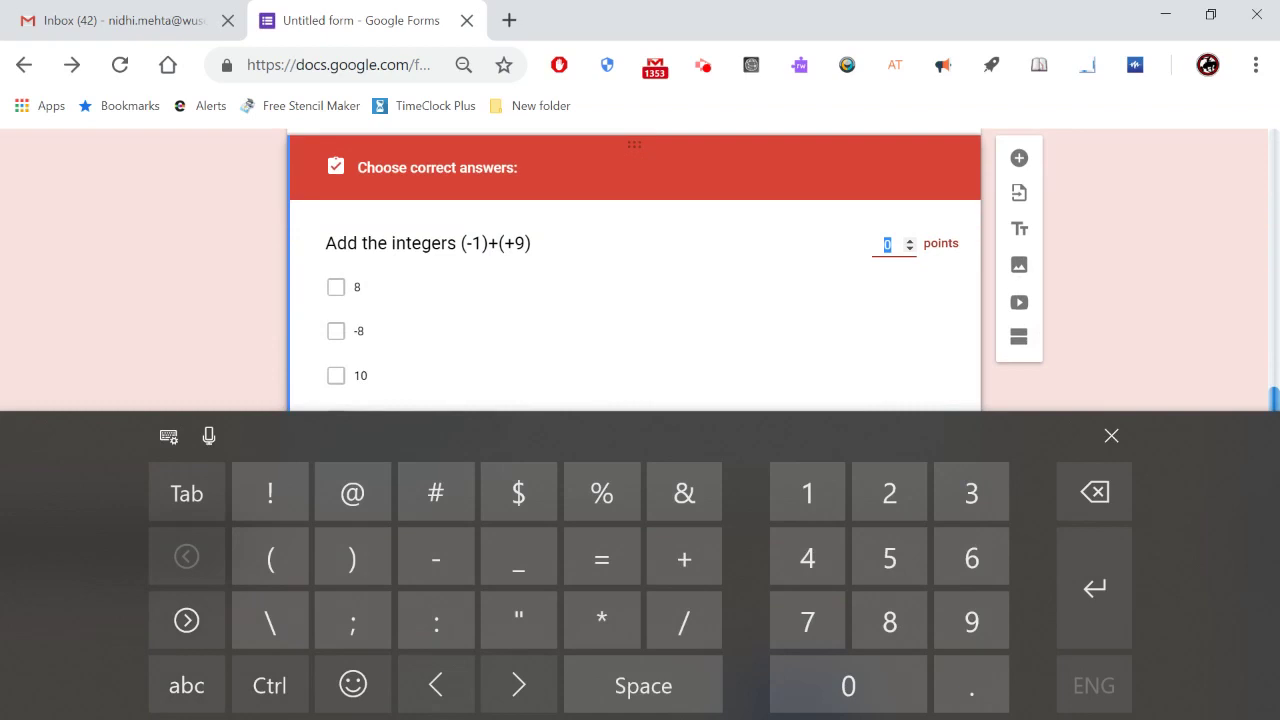
pyautogui.click(336, 287)
pyautogui.click(887, 400)
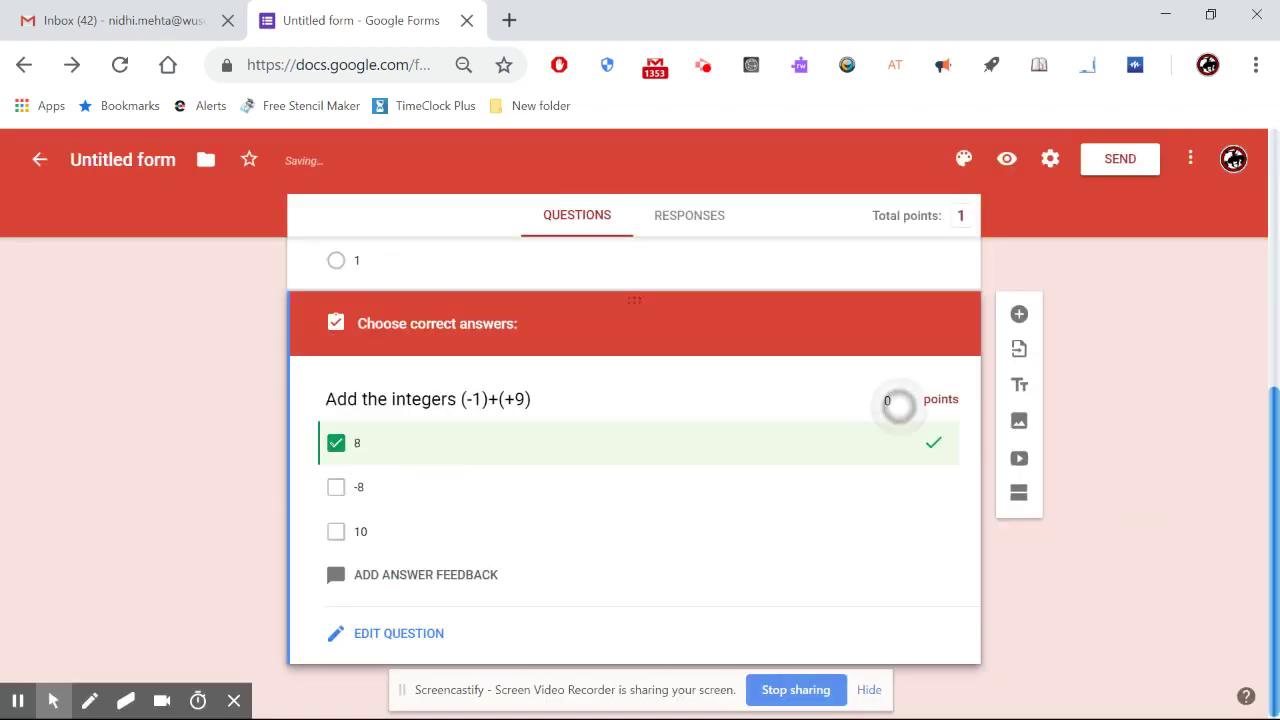
pyautogui.write('1')
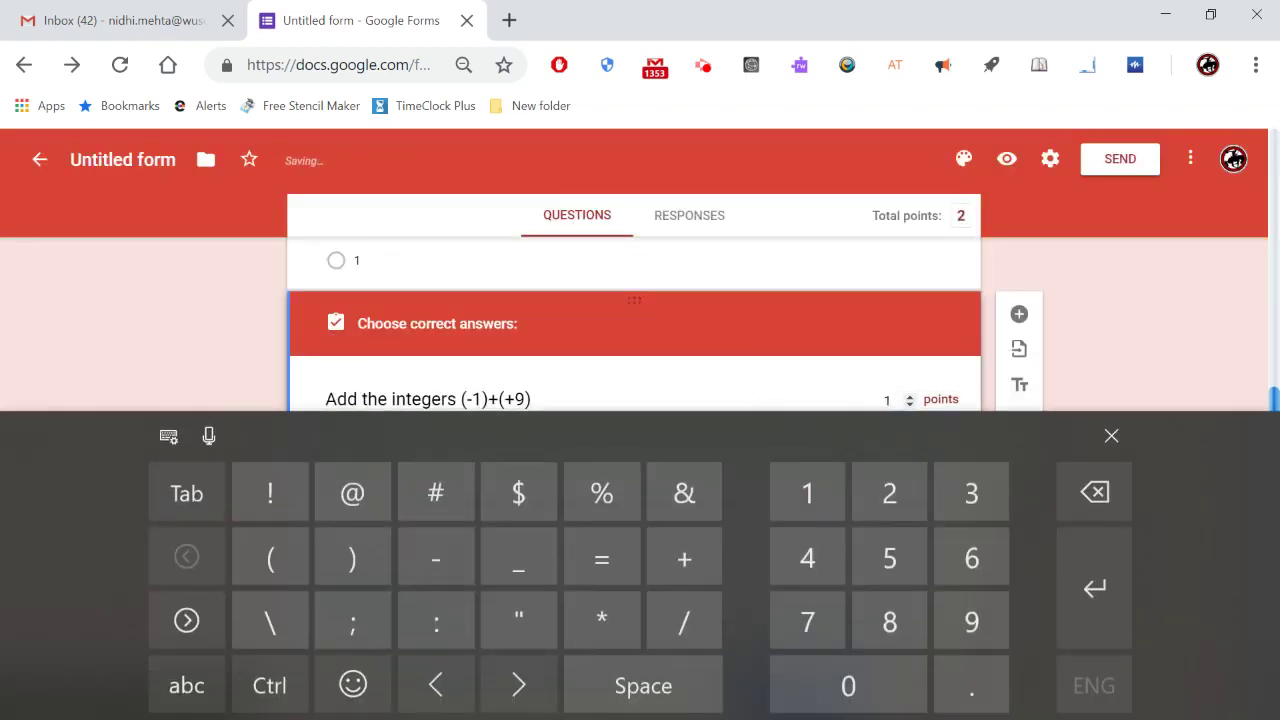
# - Start adding answer feedback to the (-1)+(+9) question and enter "Different signs-subtract" for incorrect answers
pyautogui.scroll(-1, 694, 543)
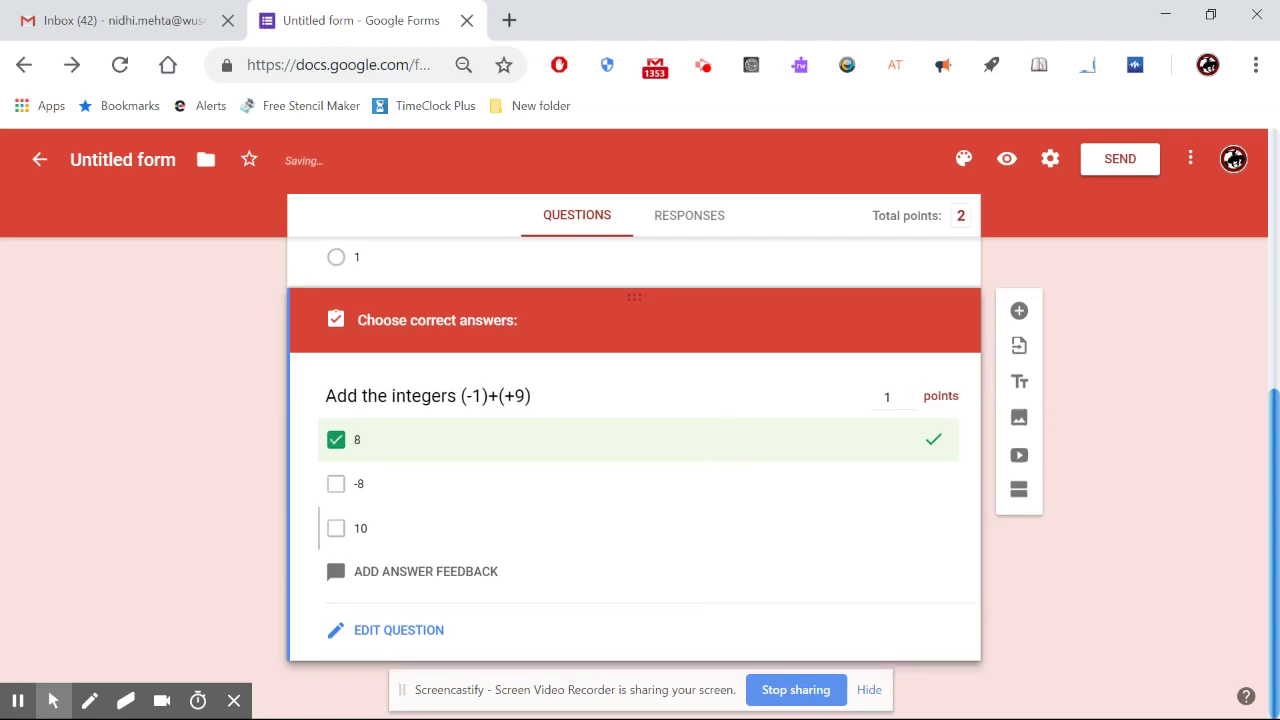
pyautogui.click(425, 571)
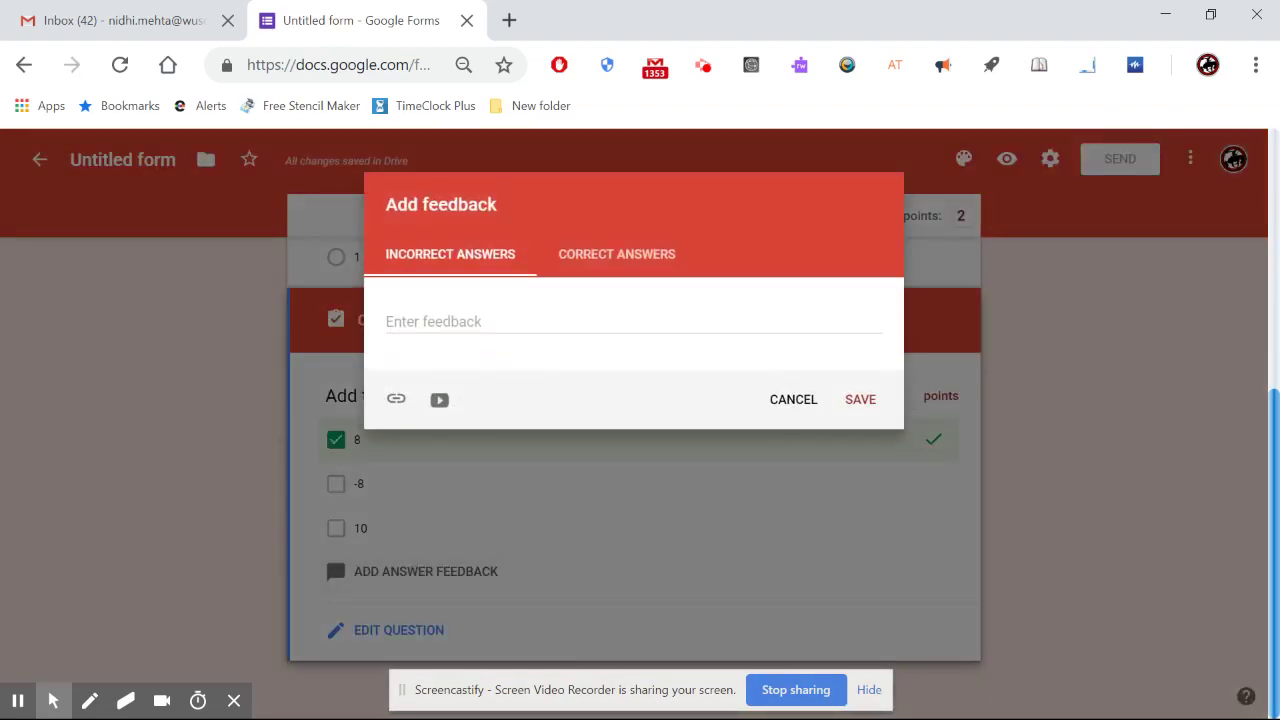
pyautogui.click(407, 321)
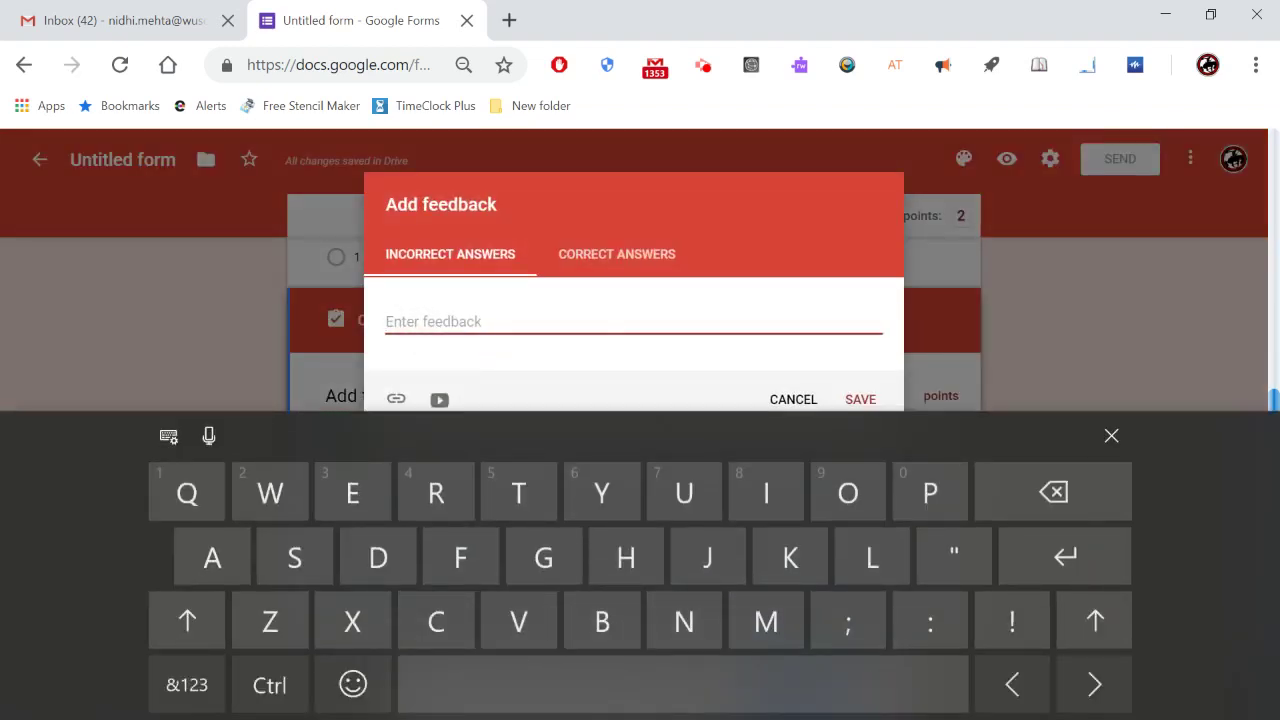
pyautogui.write('D')
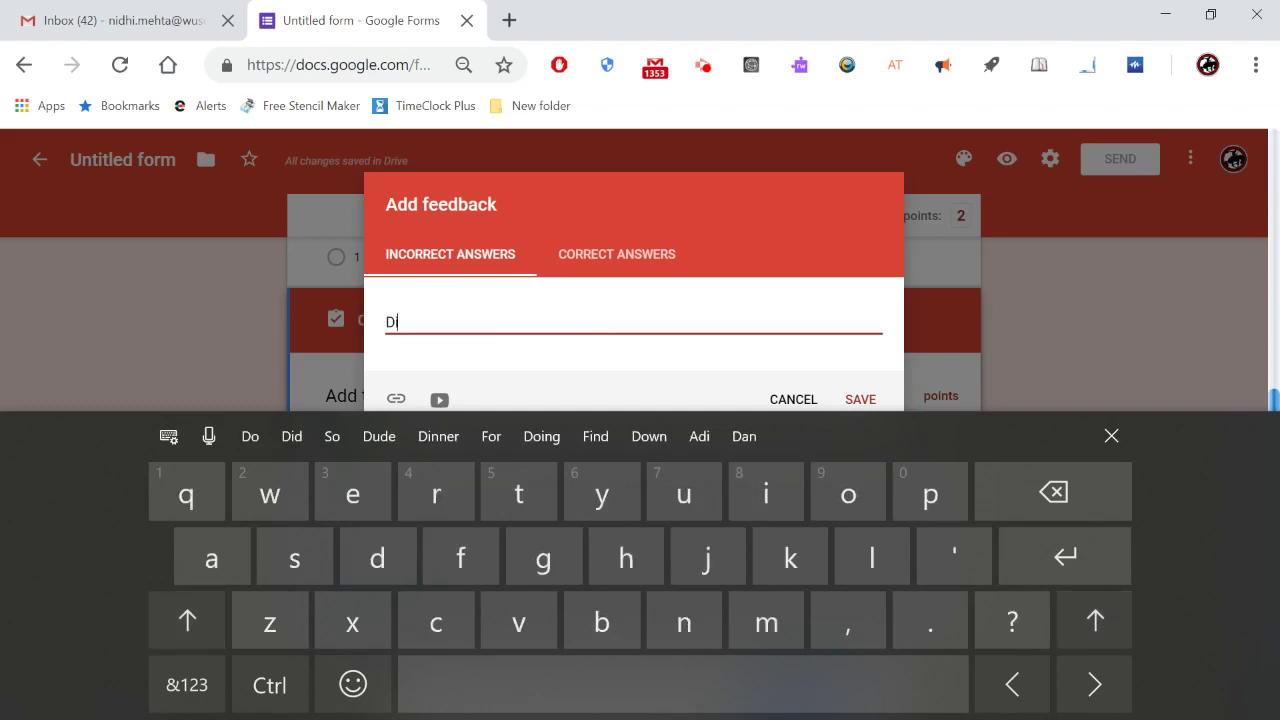
pyautogui.write('iff')
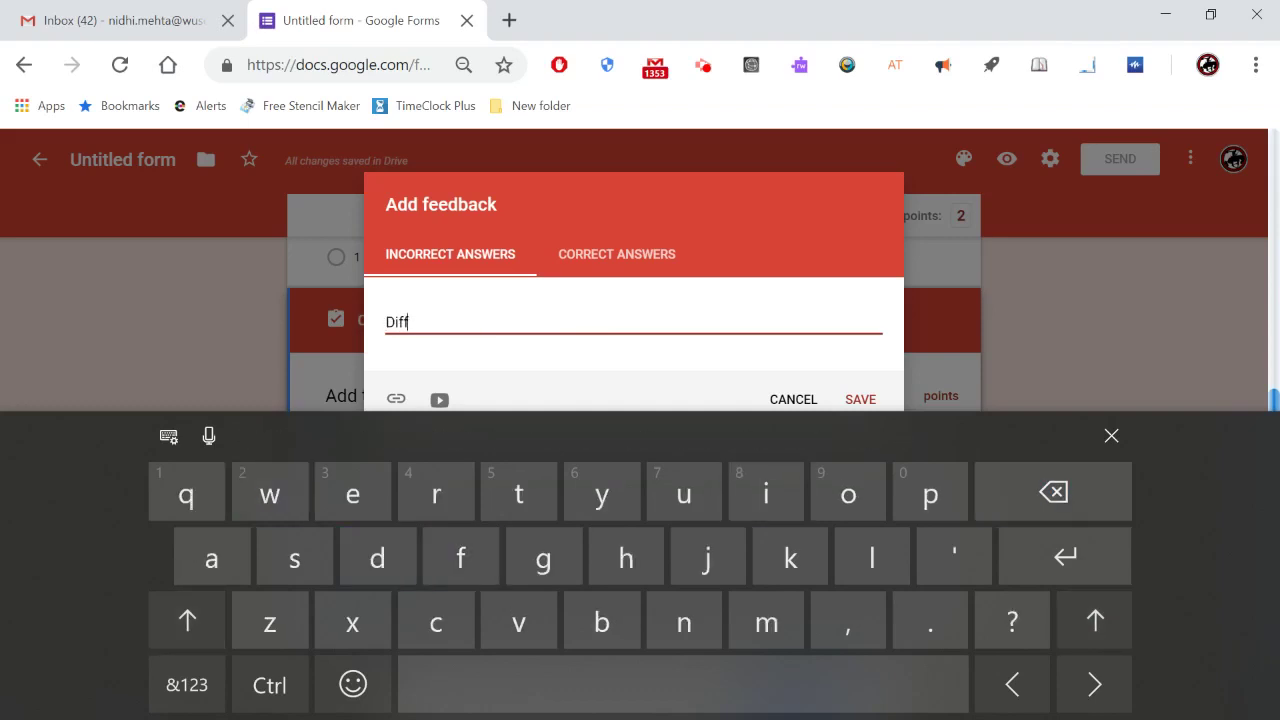
pyautogui.write('erent sin')
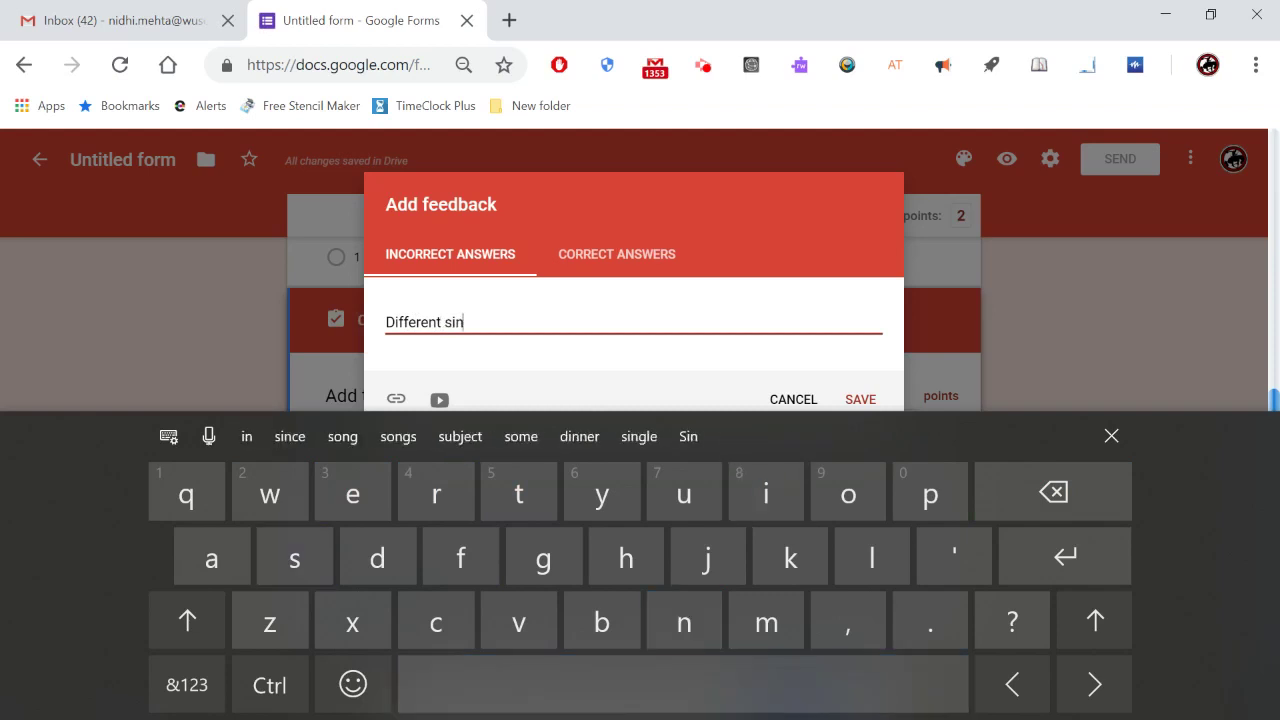
pyautogui.press('BackSpace')
pyautogui.write('gns')
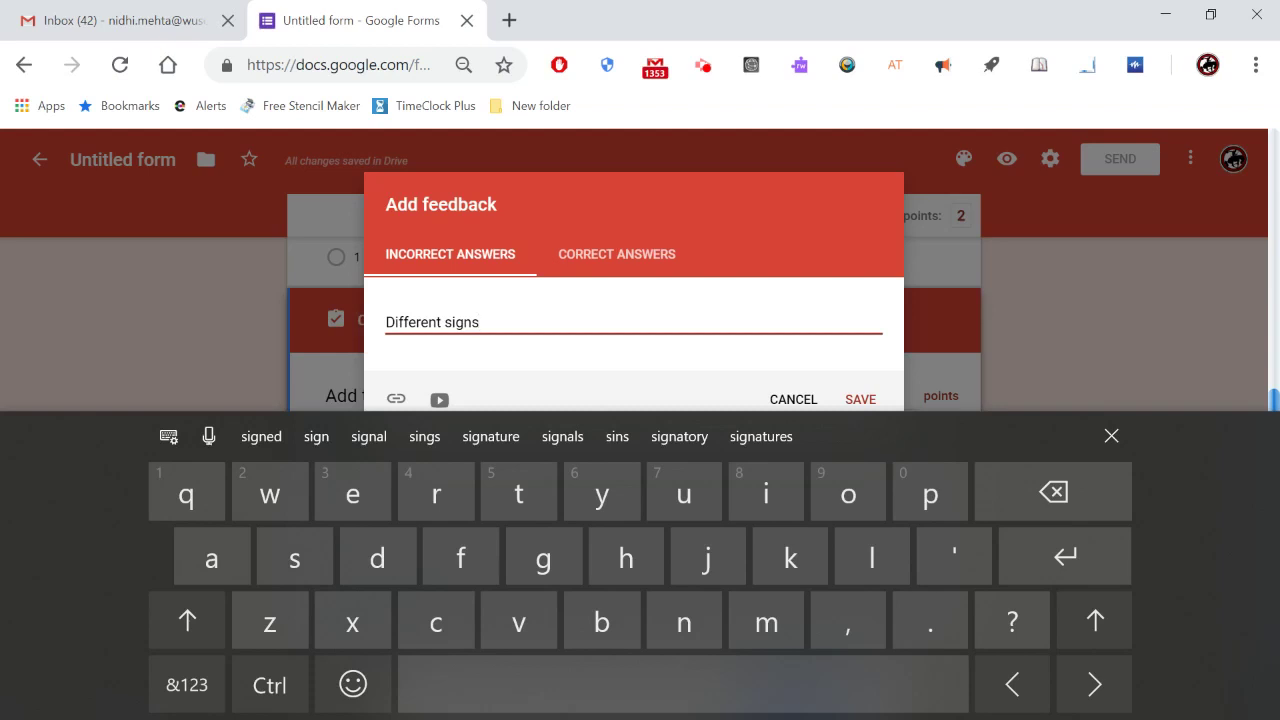
pyautogui.write('-')
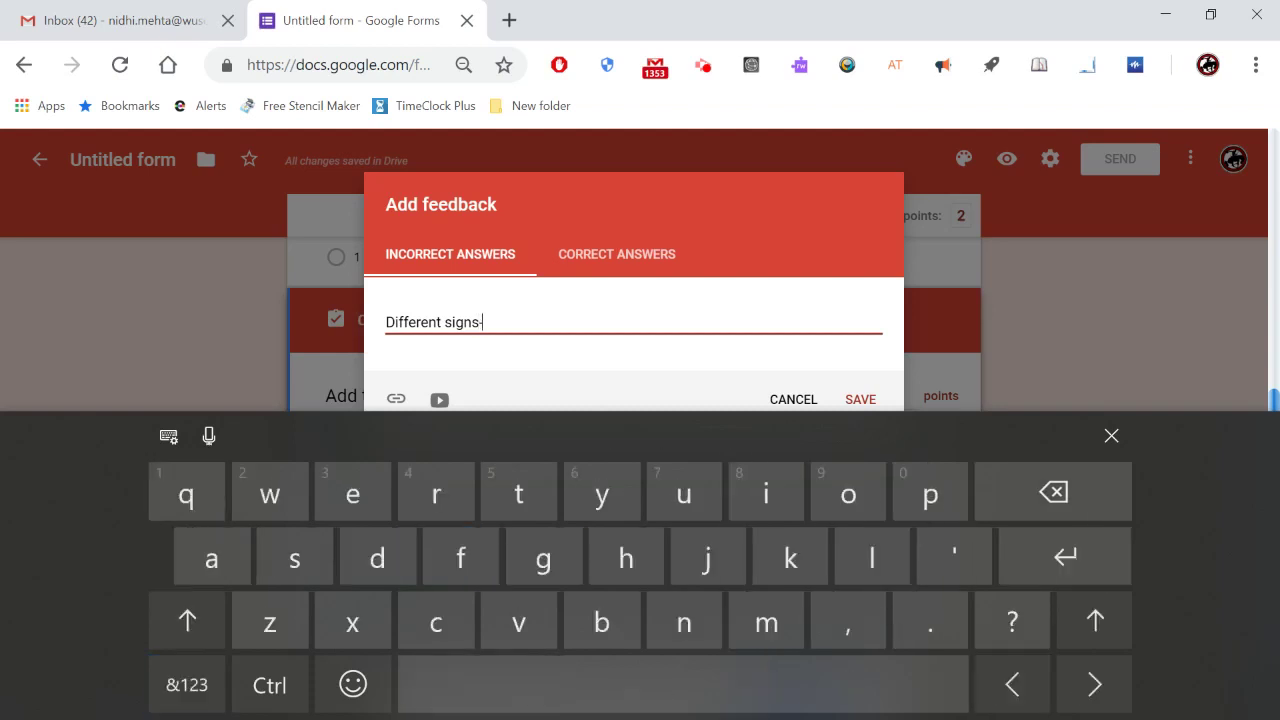
pyautogui.write('sub')
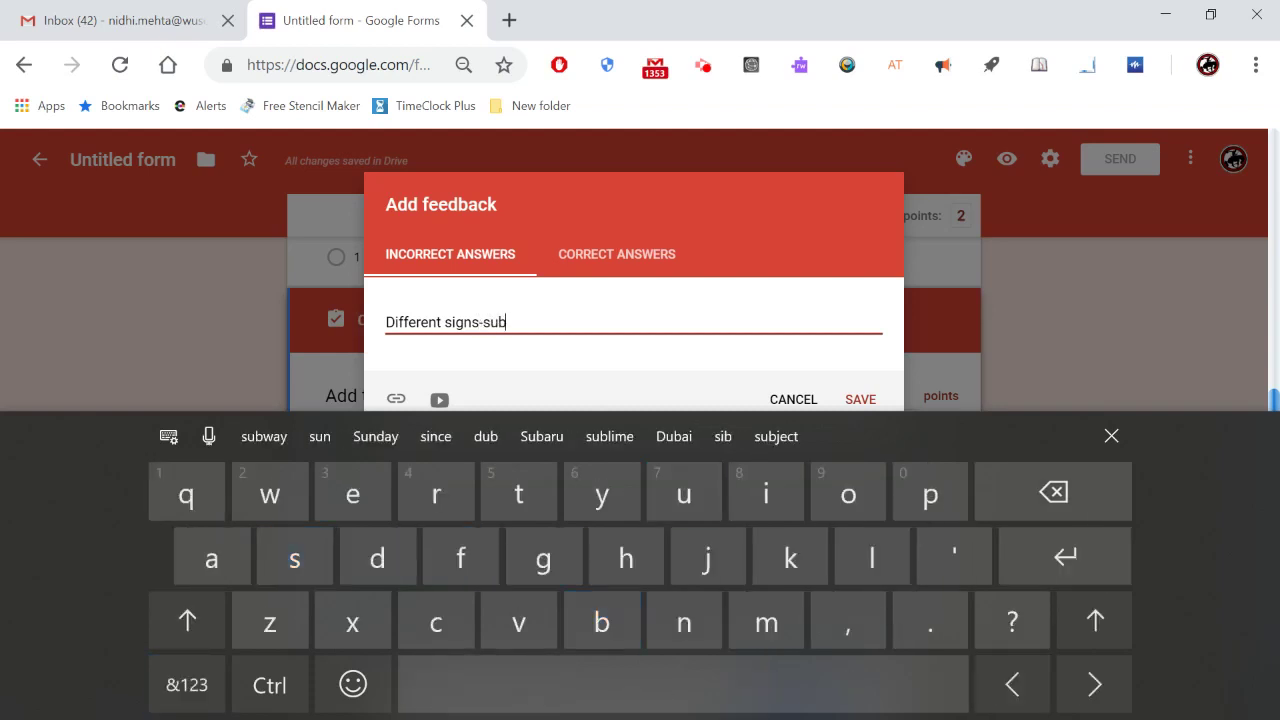
pyautogui.write('tract')
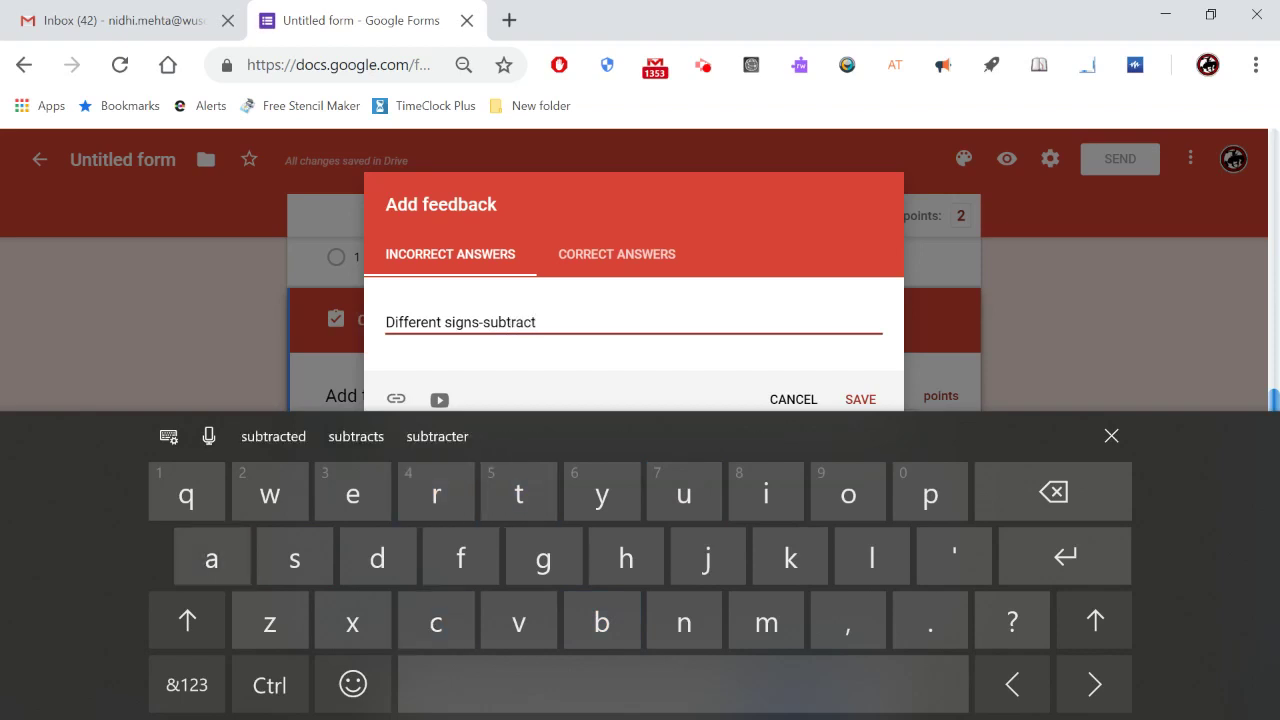
pyautogui.click(1110, 436)
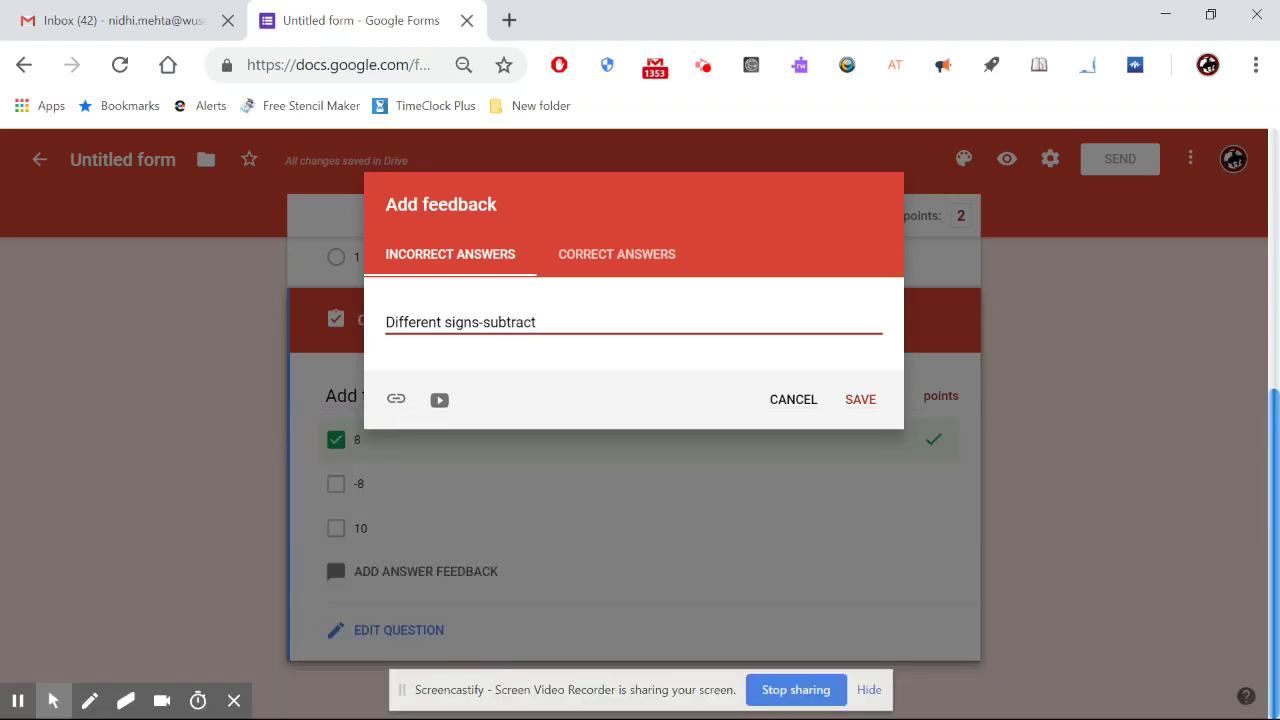
# - Enter "Way to go!" as the feedback for correct answers and save the feedback for the (-1)+(+9) question
pyautogui.click(616, 254)
pyautogui.click(415, 321)
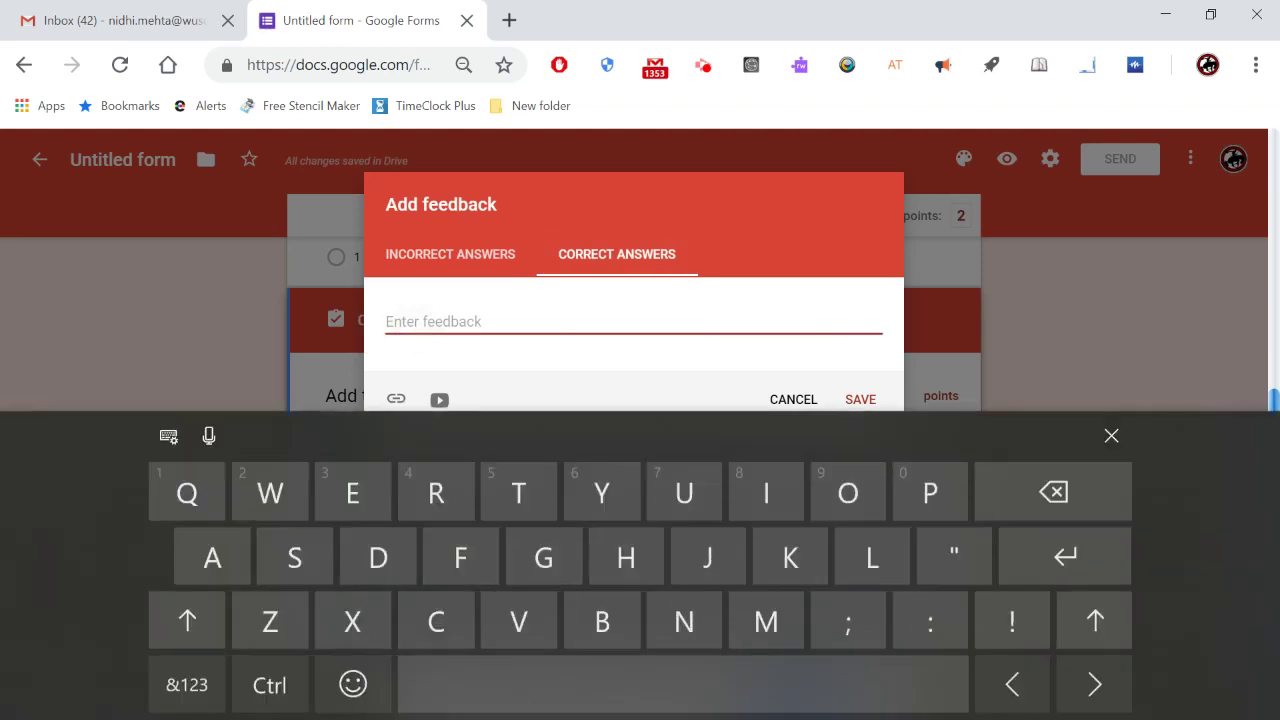
pyautogui.write('Way t')
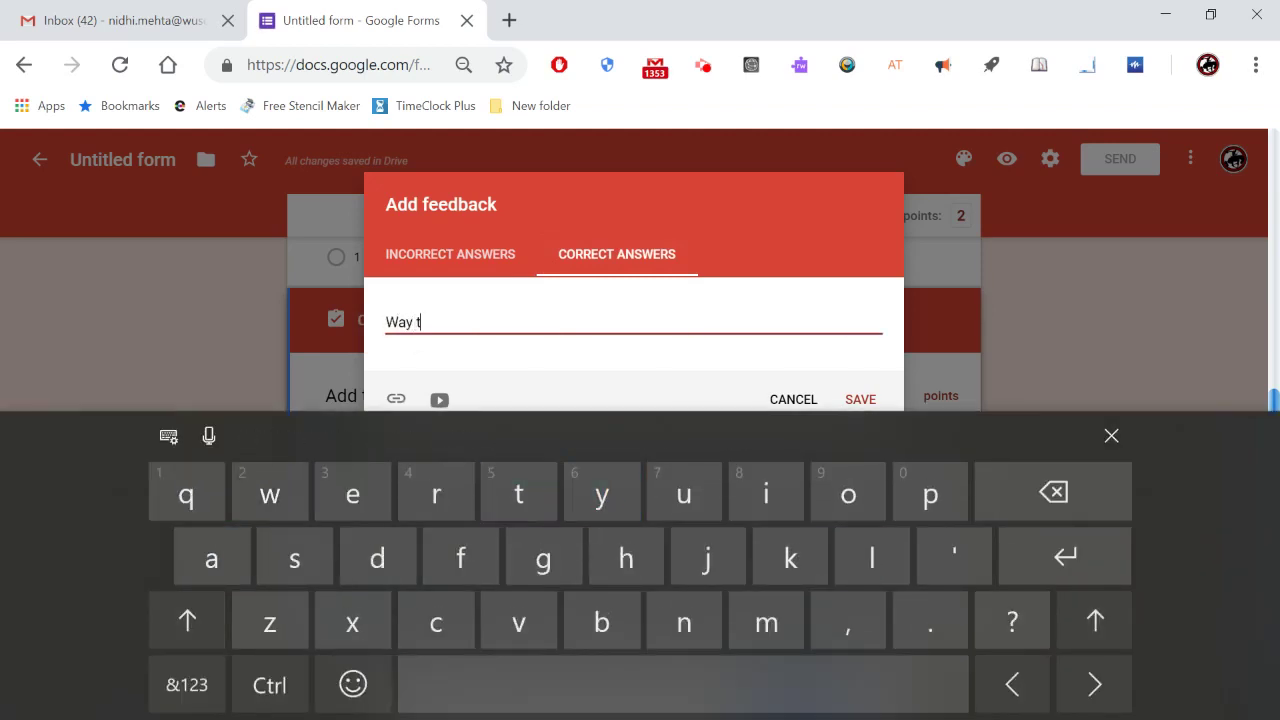
pyautogui.write('o go')
pyautogui.click(187, 685)
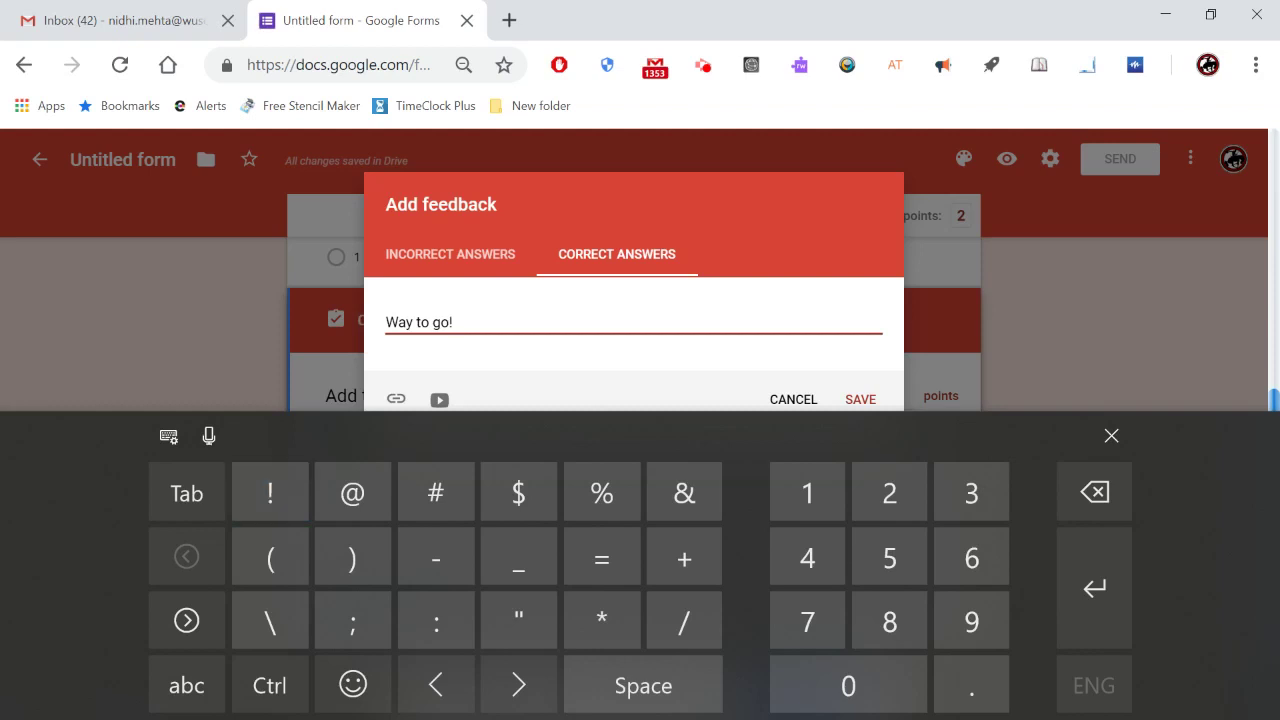
pyautogui.write('!')
pyautogui.click(1111, 435)
pyautogui.click(860, 399)
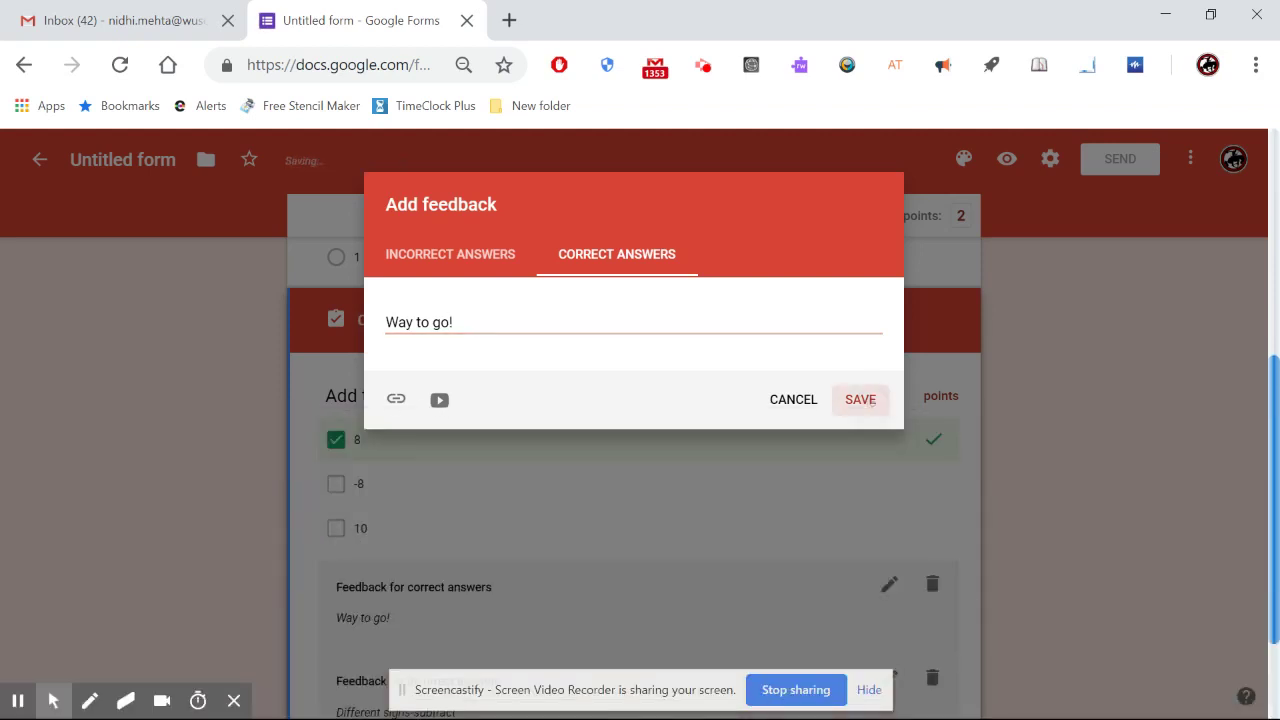
pyautogui.click(1111, 435)
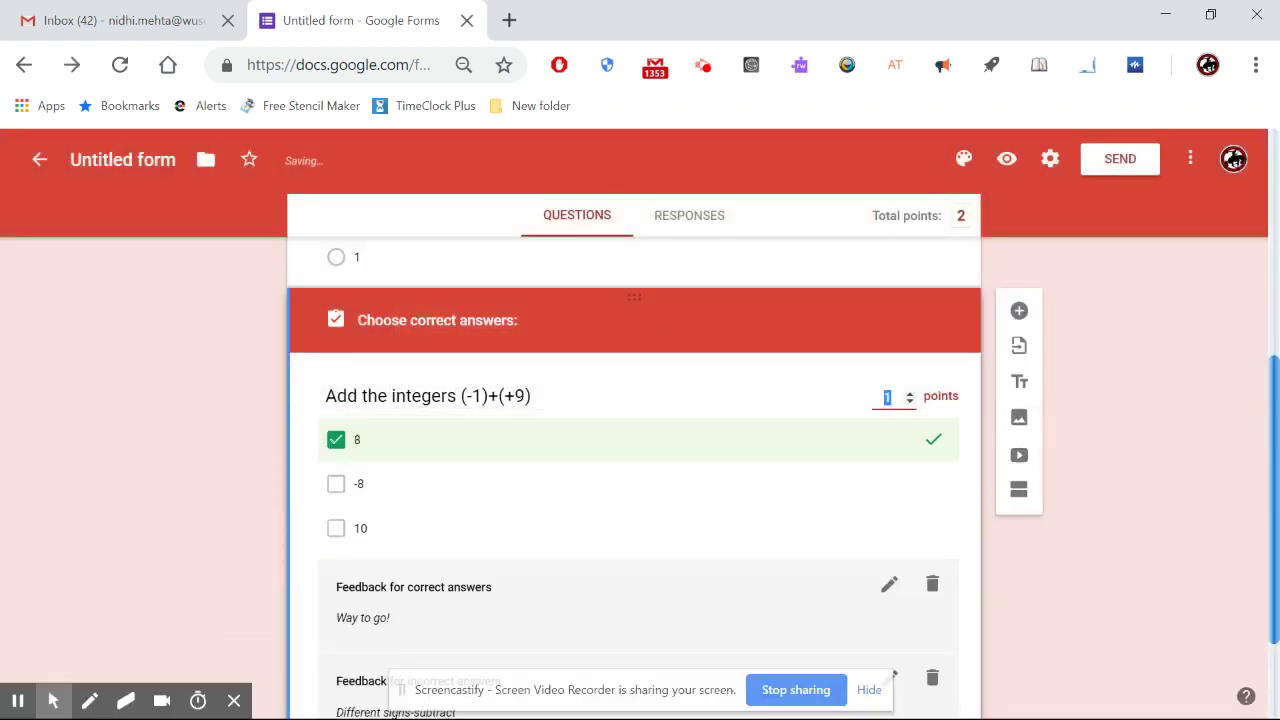
# - Add a new question below the (-1)+(+9) question and begin its text with "How many centimeters"
pyautogui.scroll(-2, 643, 386)
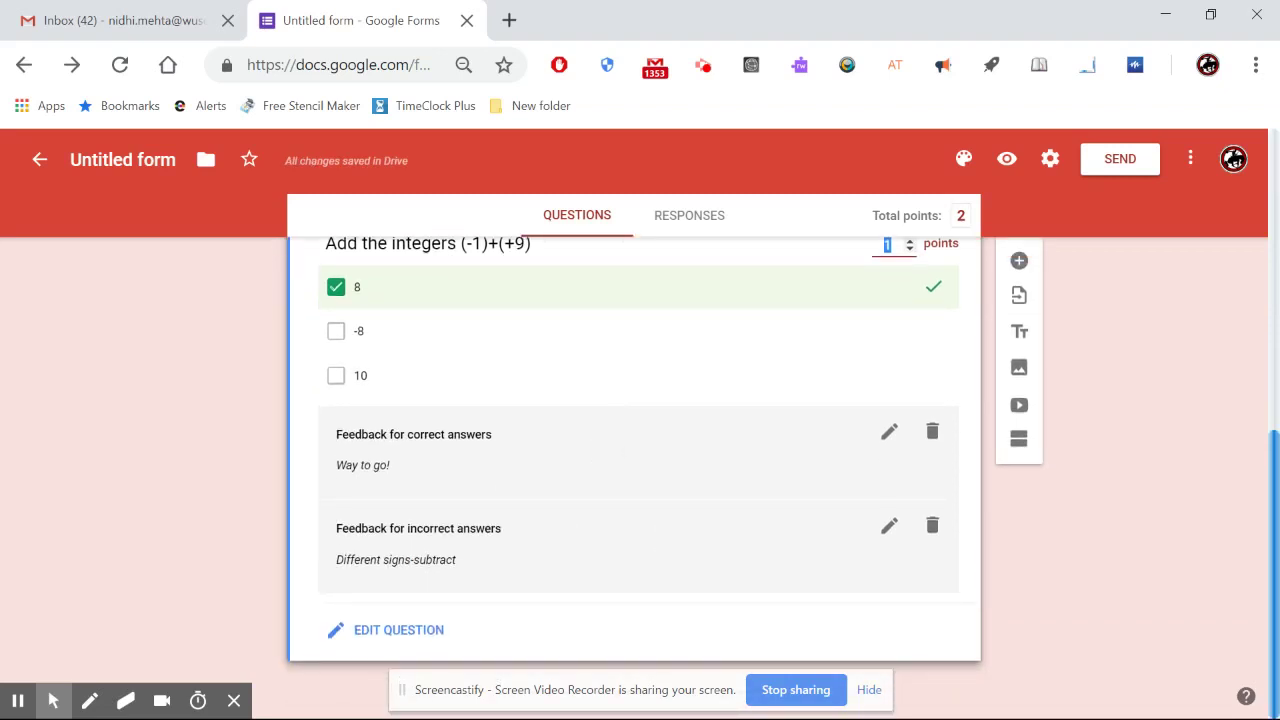
pyautogui.click(1019, 260)
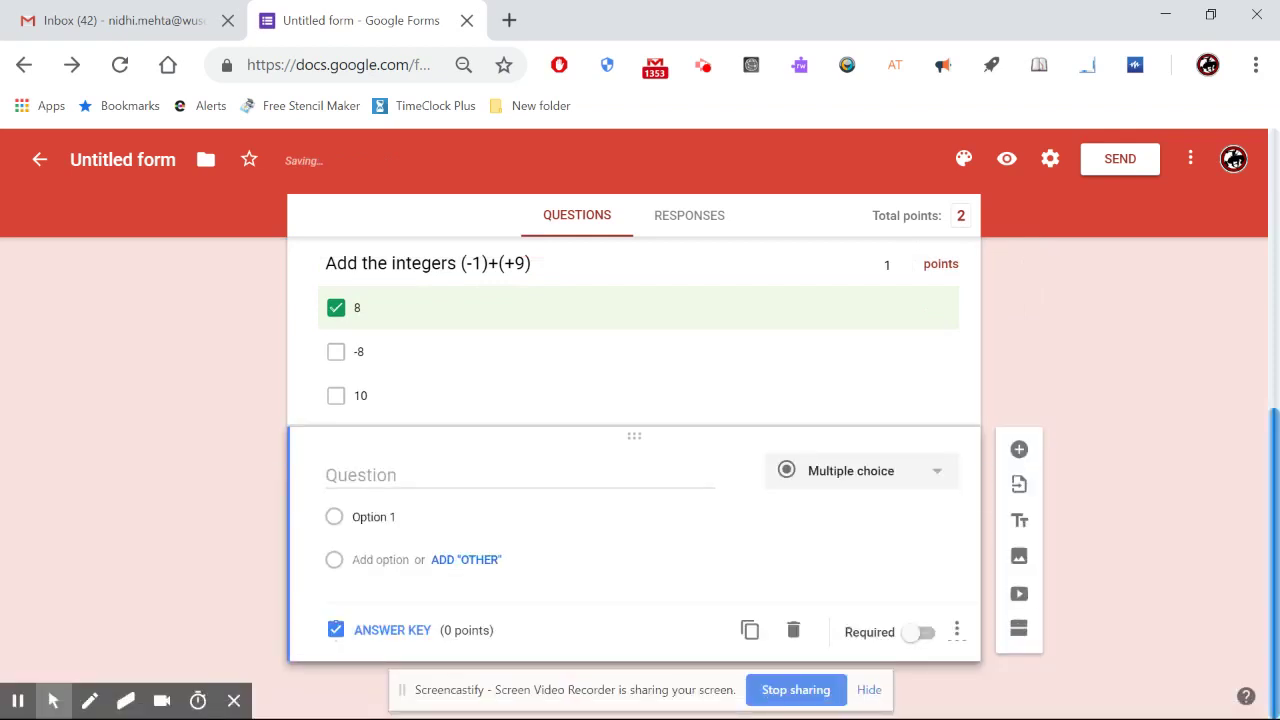
pyautogui.click(348, 472)
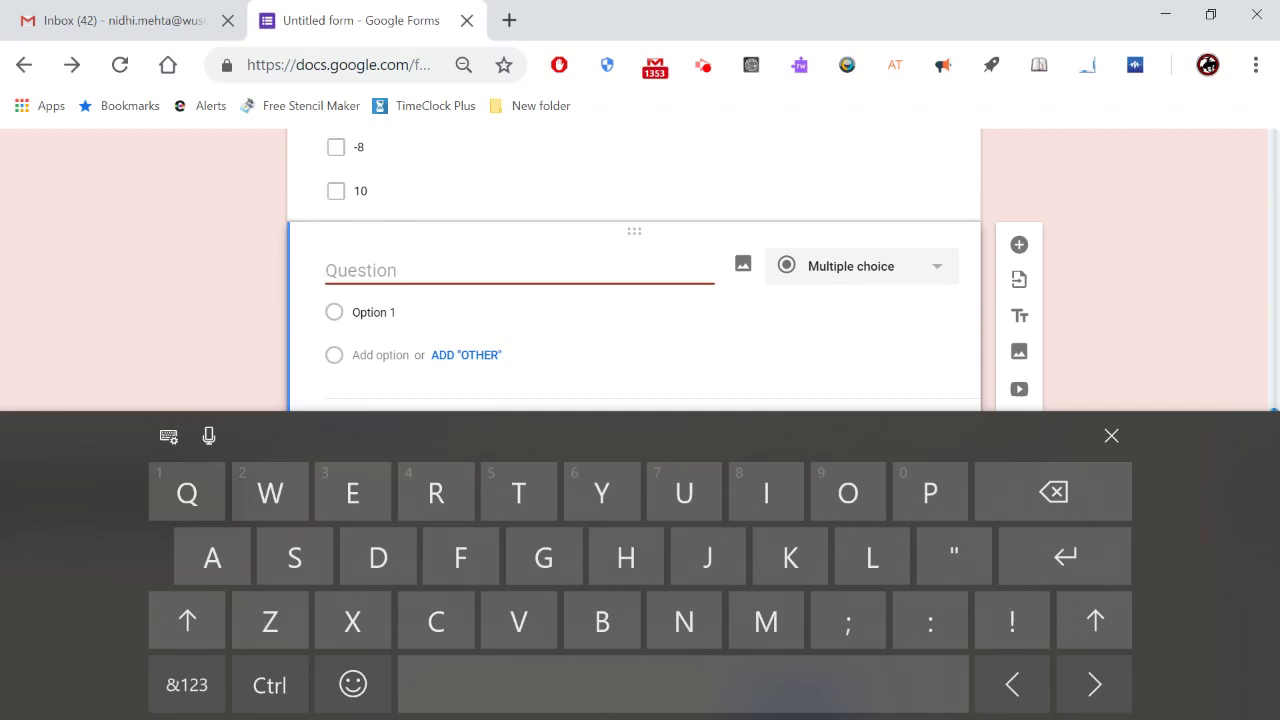
pyautogui.write('H')
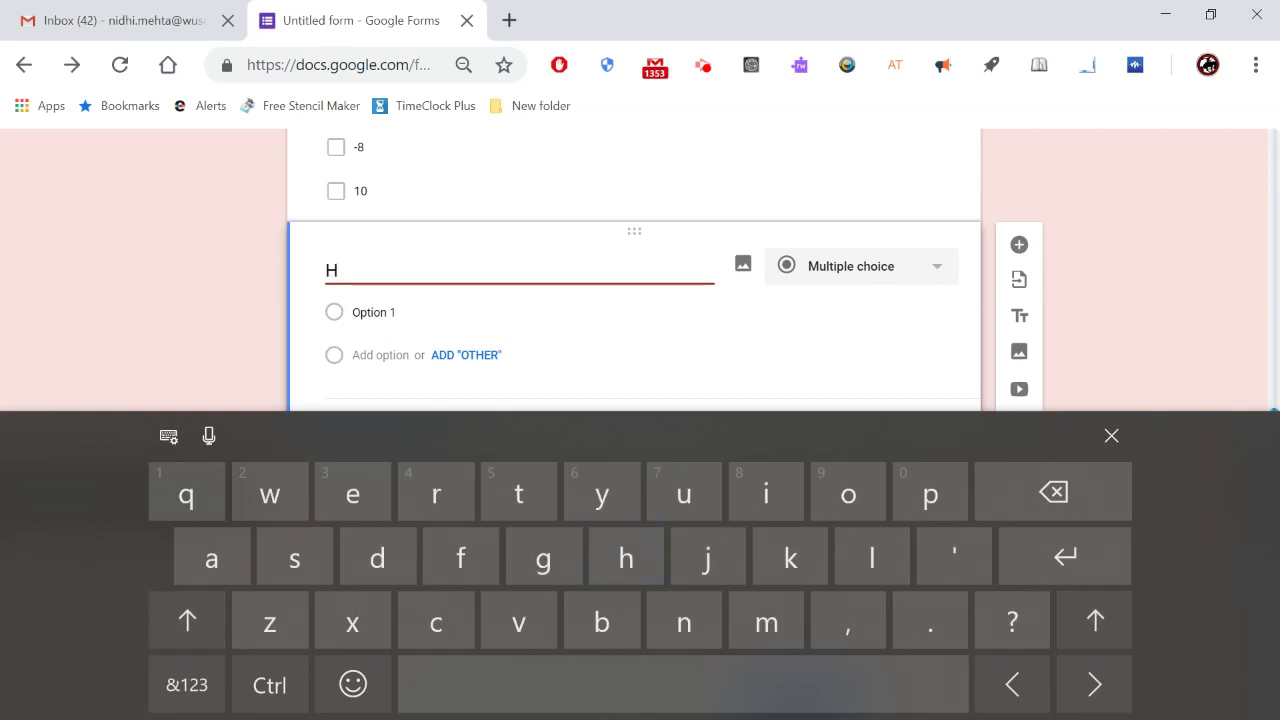
pyautogui.write('ow m')
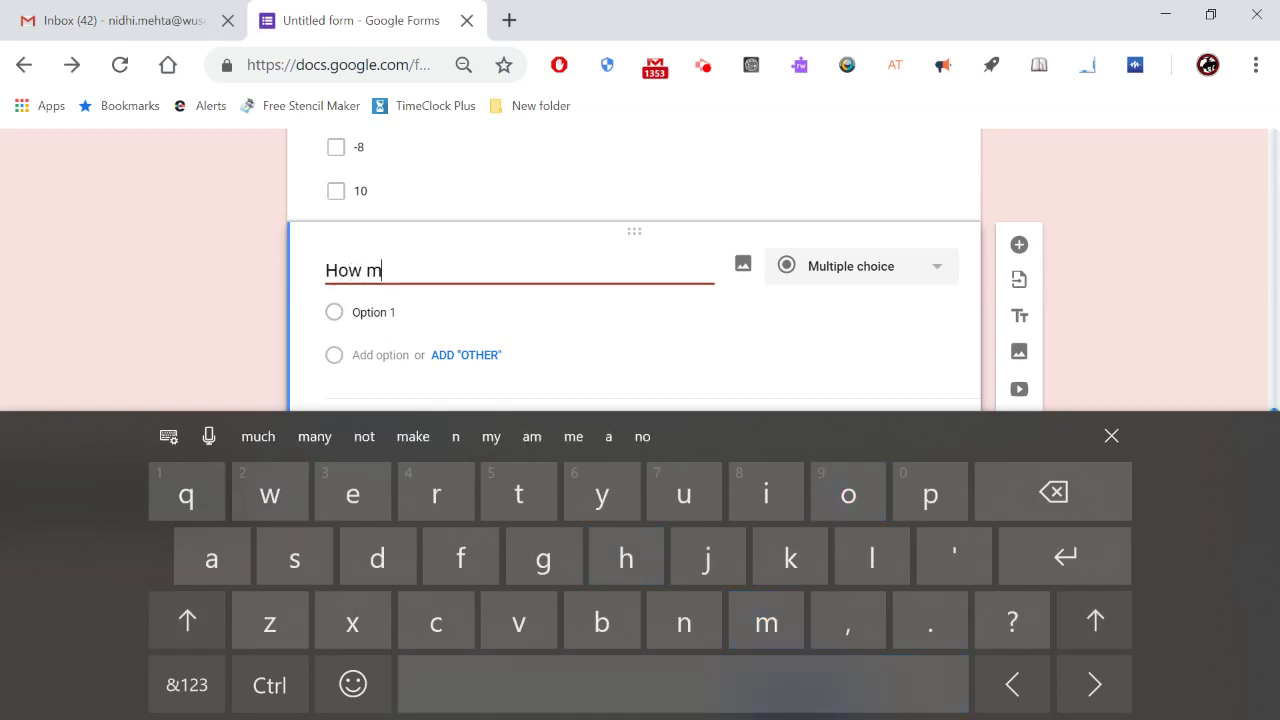
pyautogui.write('any ')
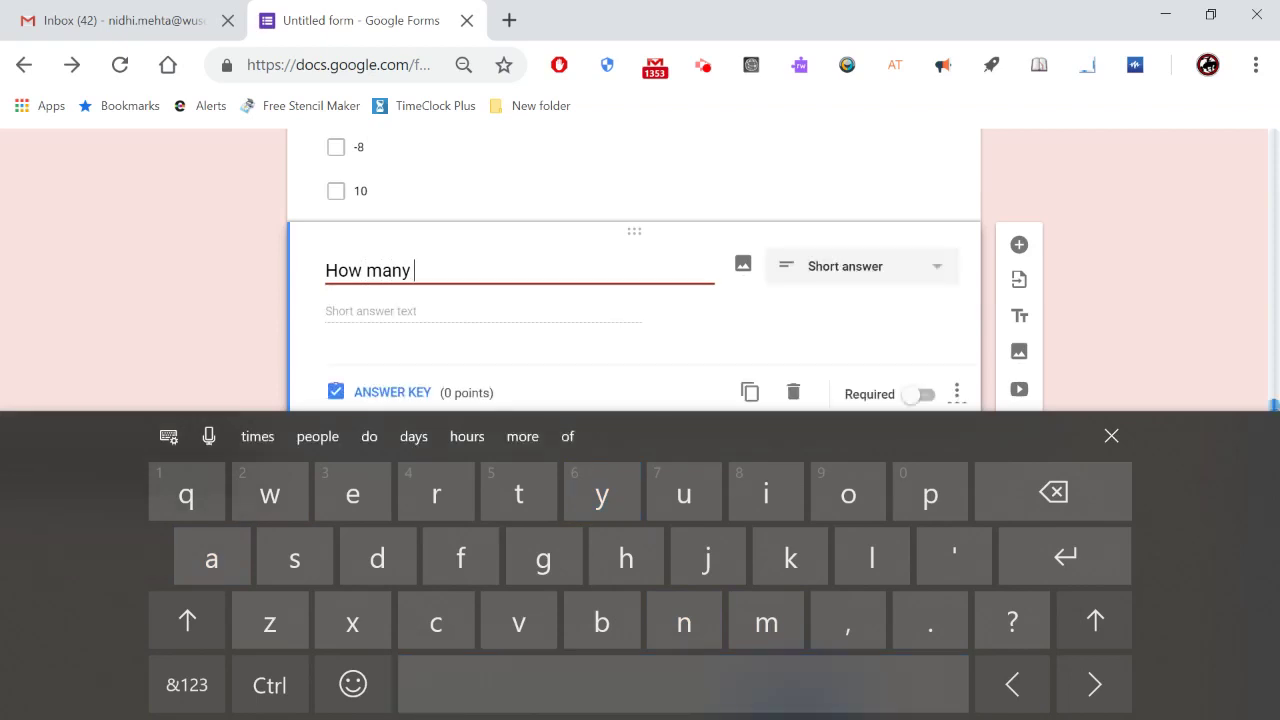
pyautogui.write('cent')
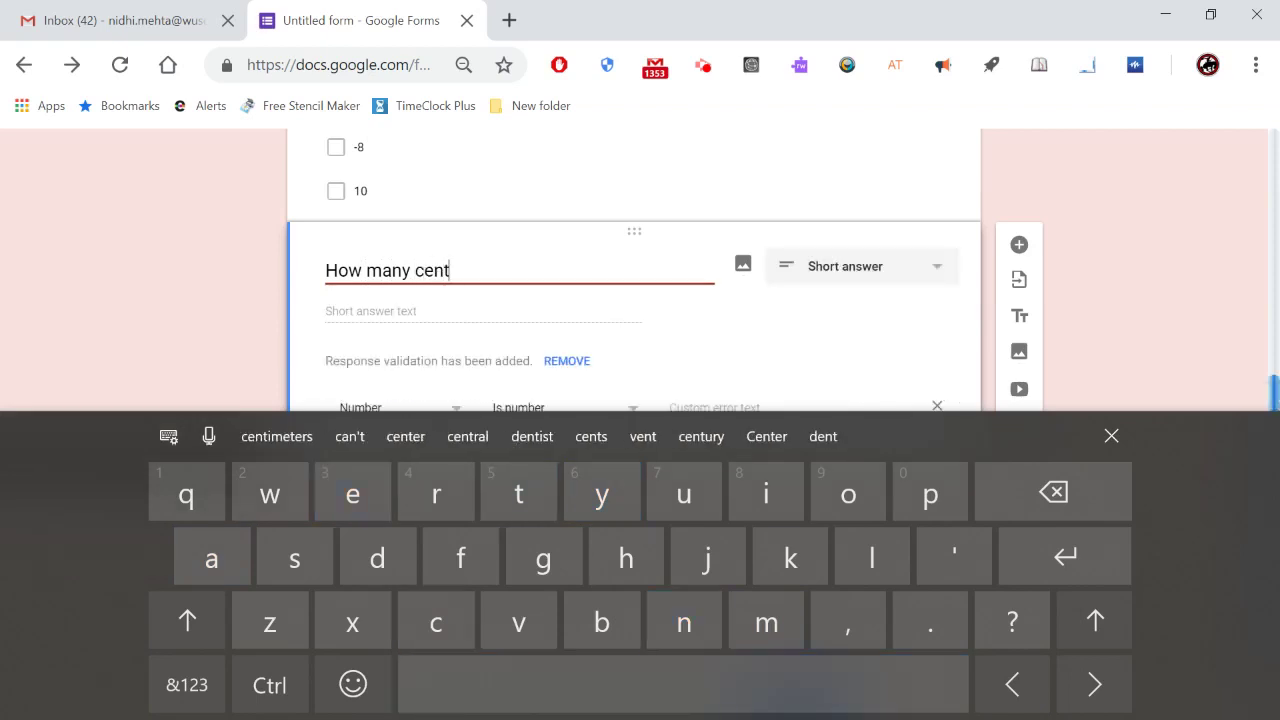
pyautogui.write('imete')
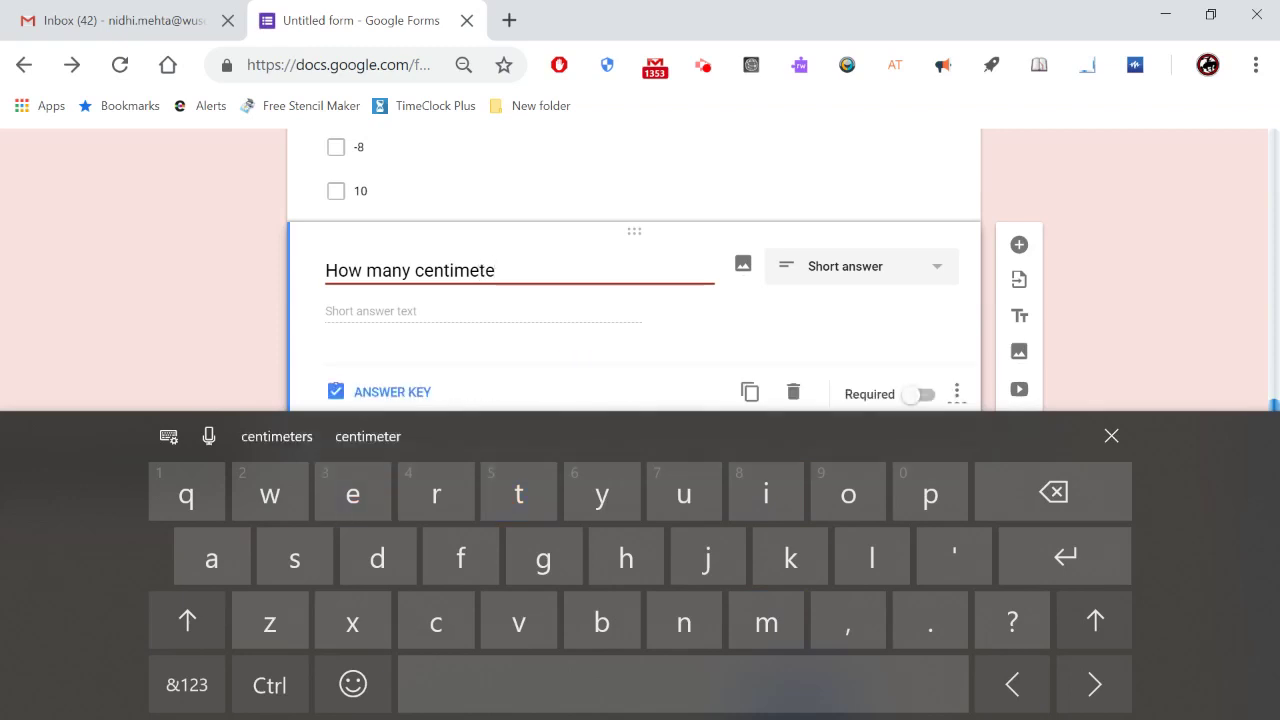
pyautogui.write('res')
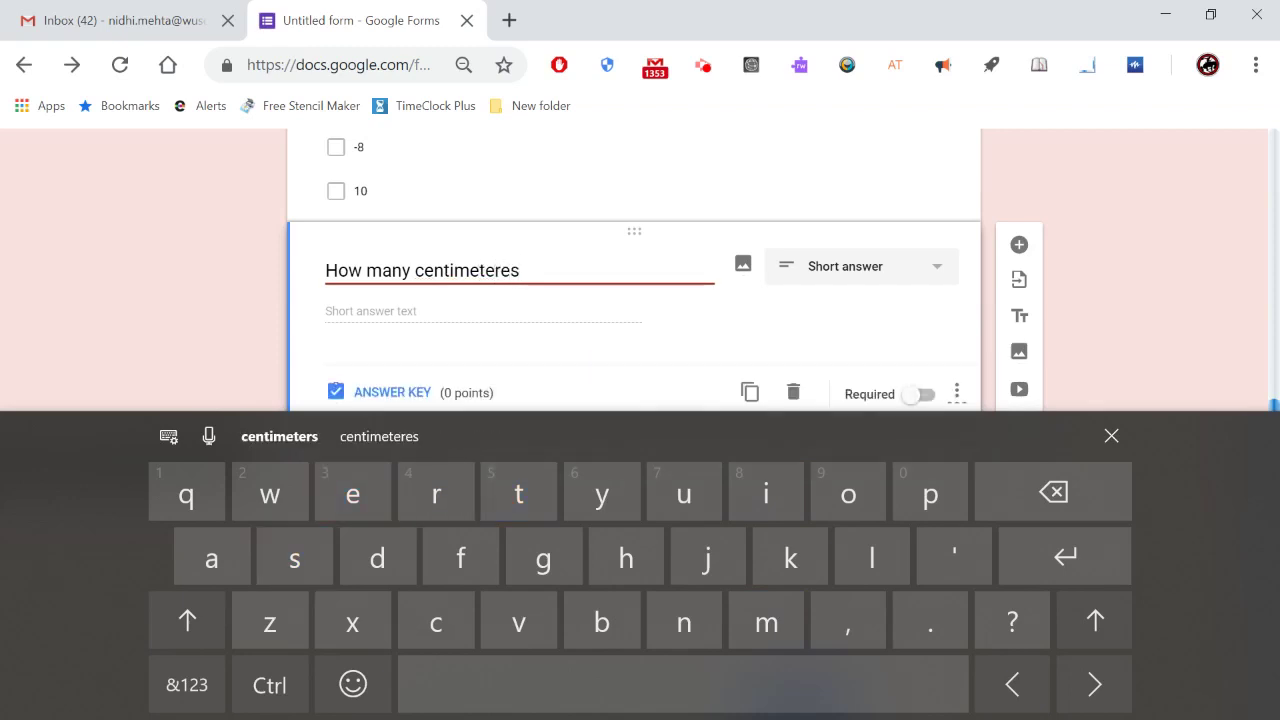
# - Fix the misspelled "centimeters" and complete the question text as "How many centimeters in one meter"
pyautogui.press('BackSpace')
pyautogui.press('BackSpace')
pyautogui.press('BackSpace')
pyautogui.press('BackSpace')
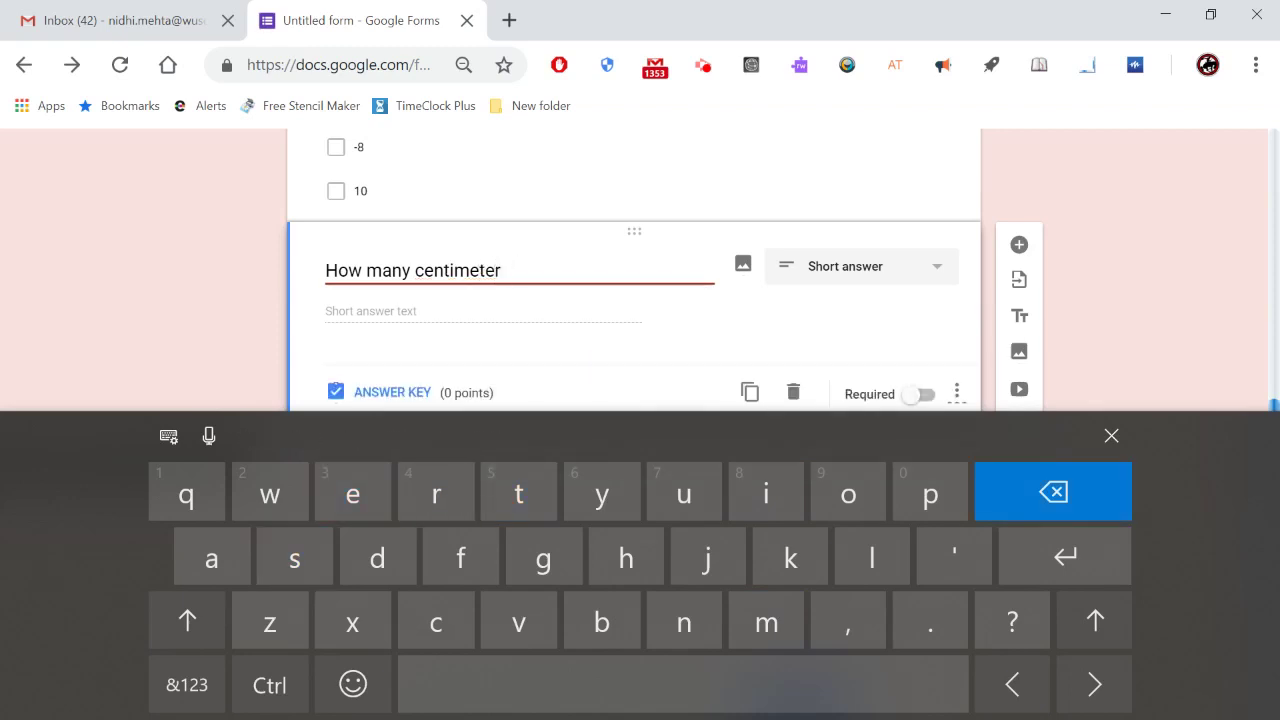
pyautogui.press('BackSpace')
pyautogui.press('BackSpace')
pyautogui.press('BackSpace')
pyautogui.press('BackSpace')
pyautogui.press('BackSpace')
pyautogui.write('t')
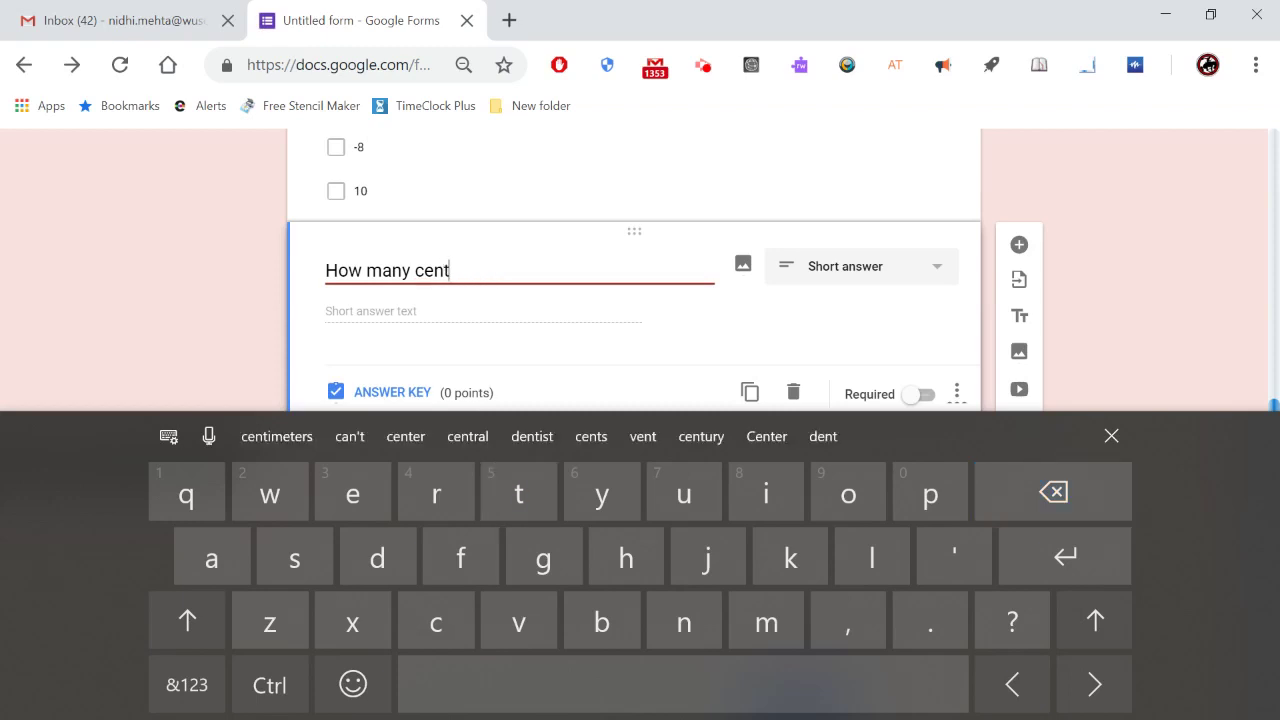
pyautogui.write('imetres in ')
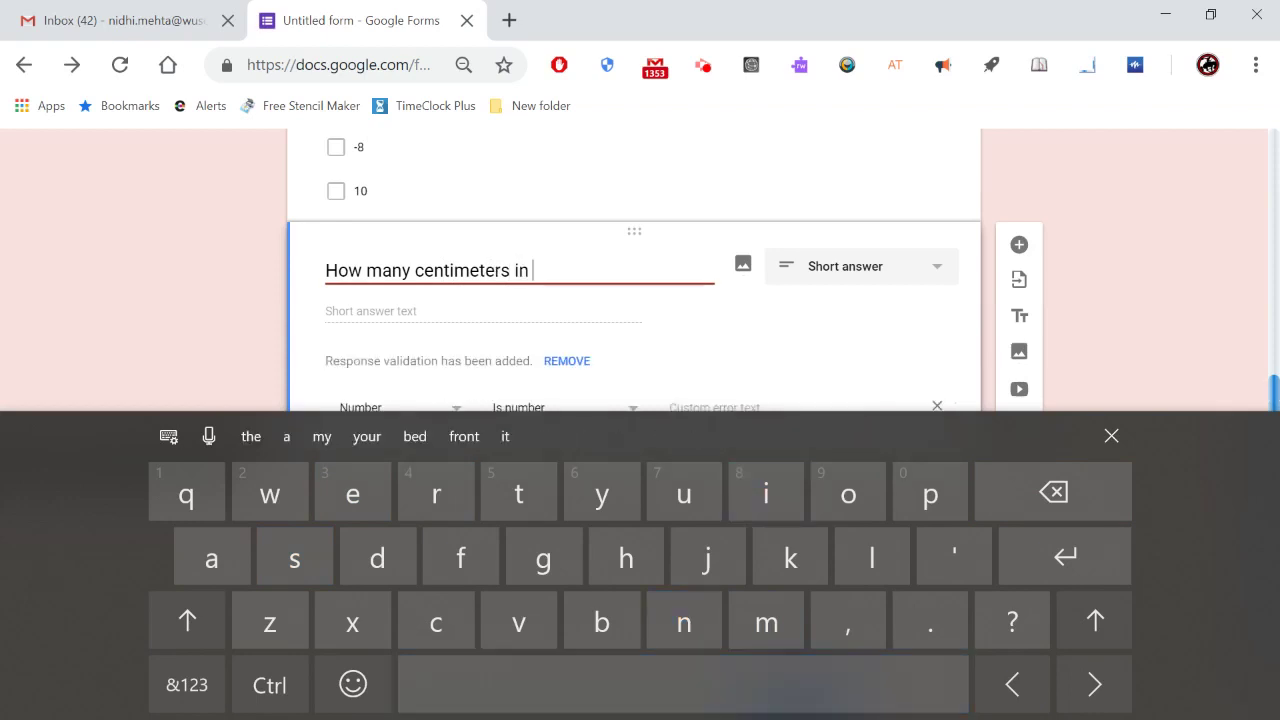
pyautogui.write('one meter')
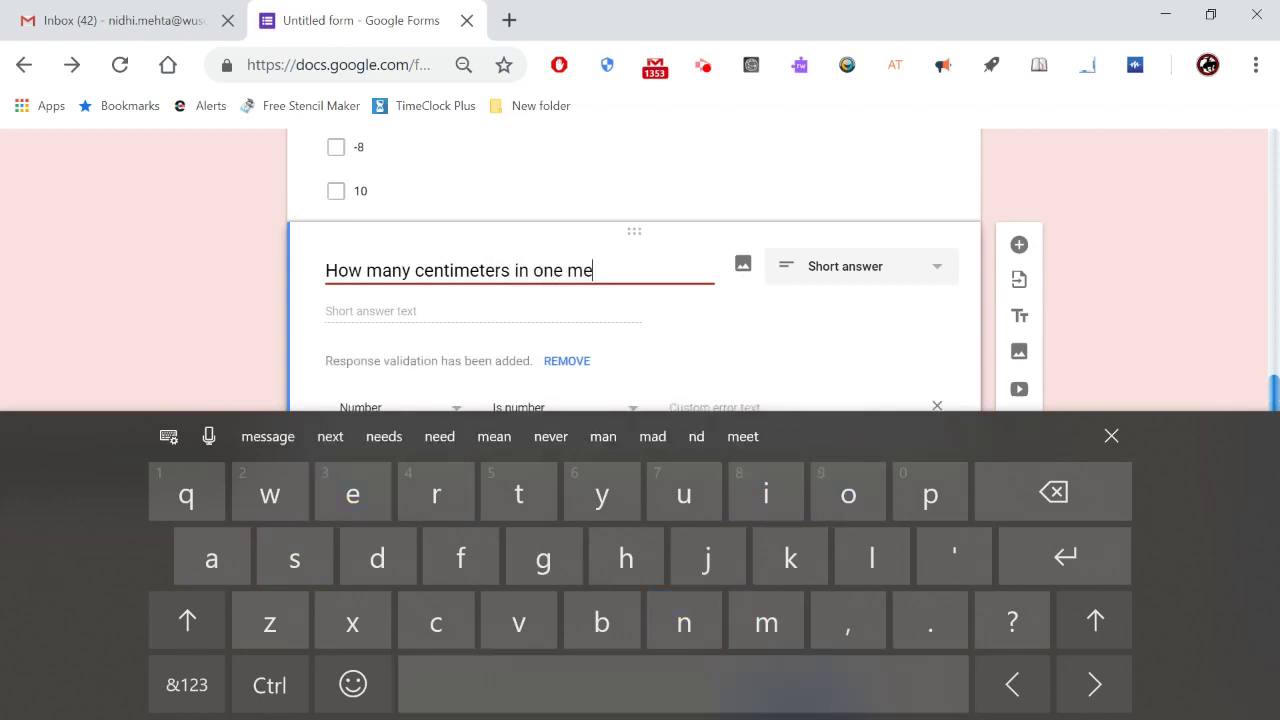
pyautogui.click(187, 685)
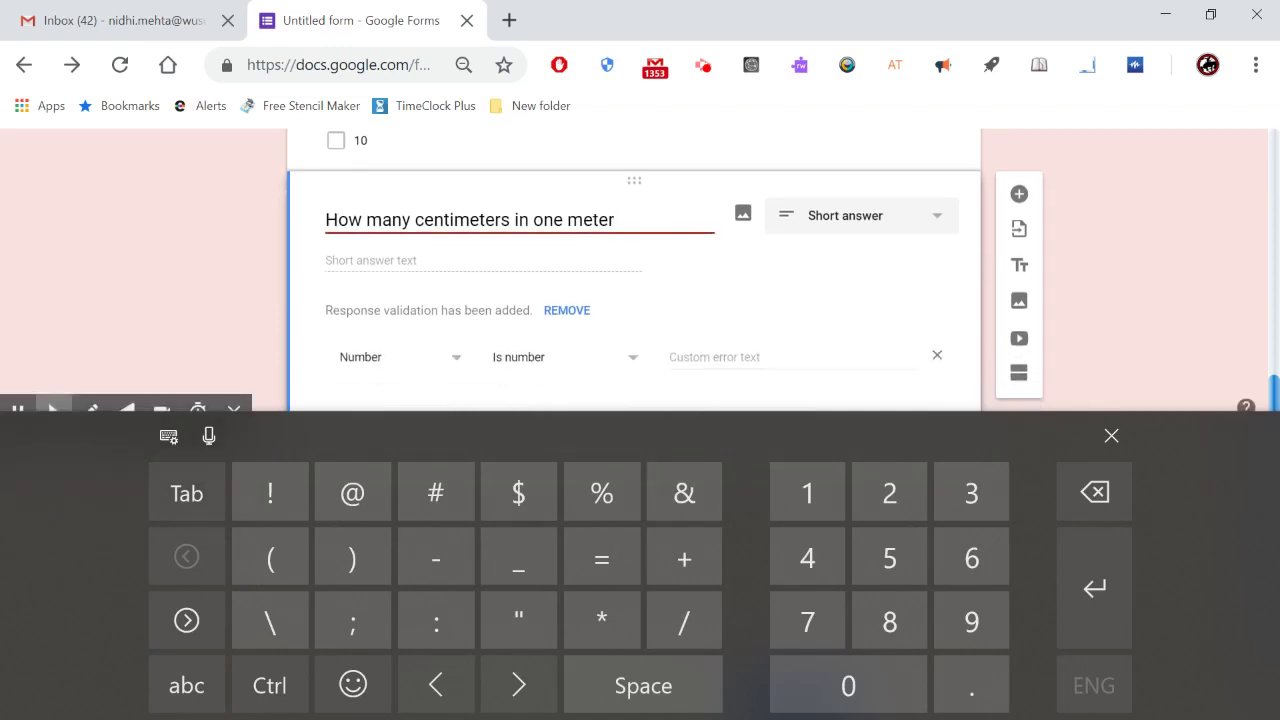
# - Change the type of the centimeters question to Dropdown
pyautogui.moveTo(749, 243); pyautogui.dragTo(751, 349)
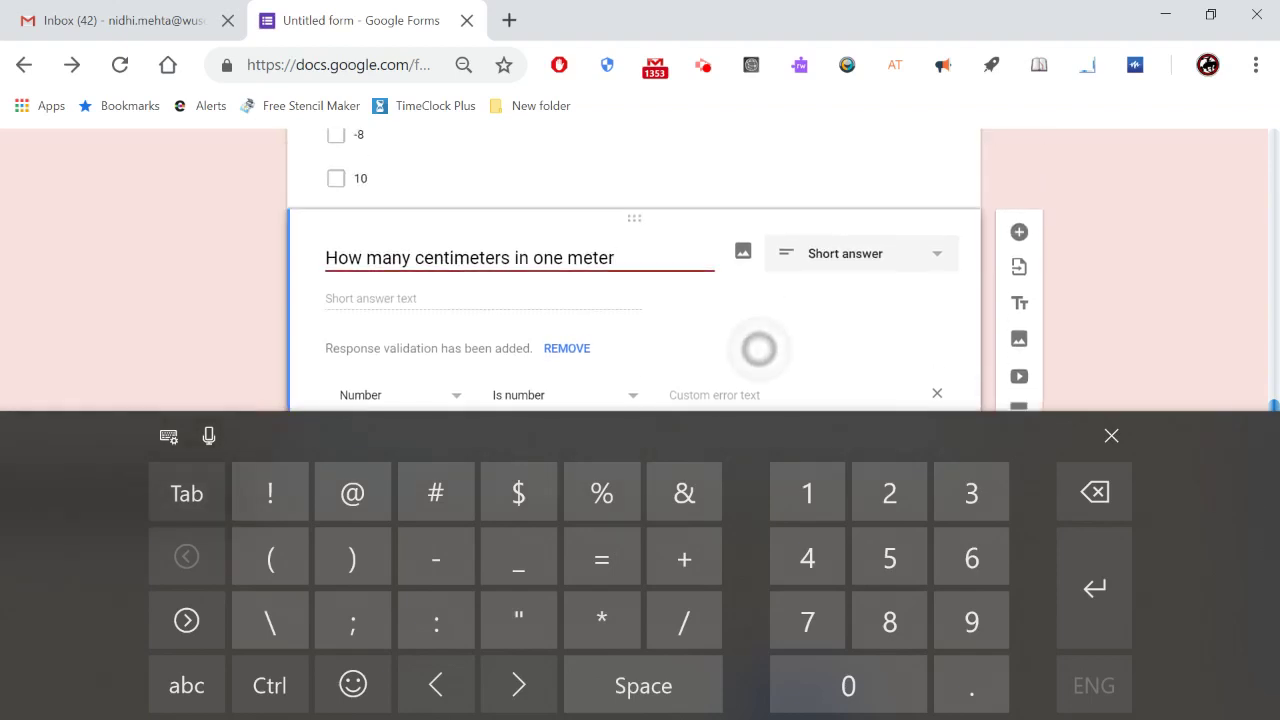
pyautogui.click(886, 251)
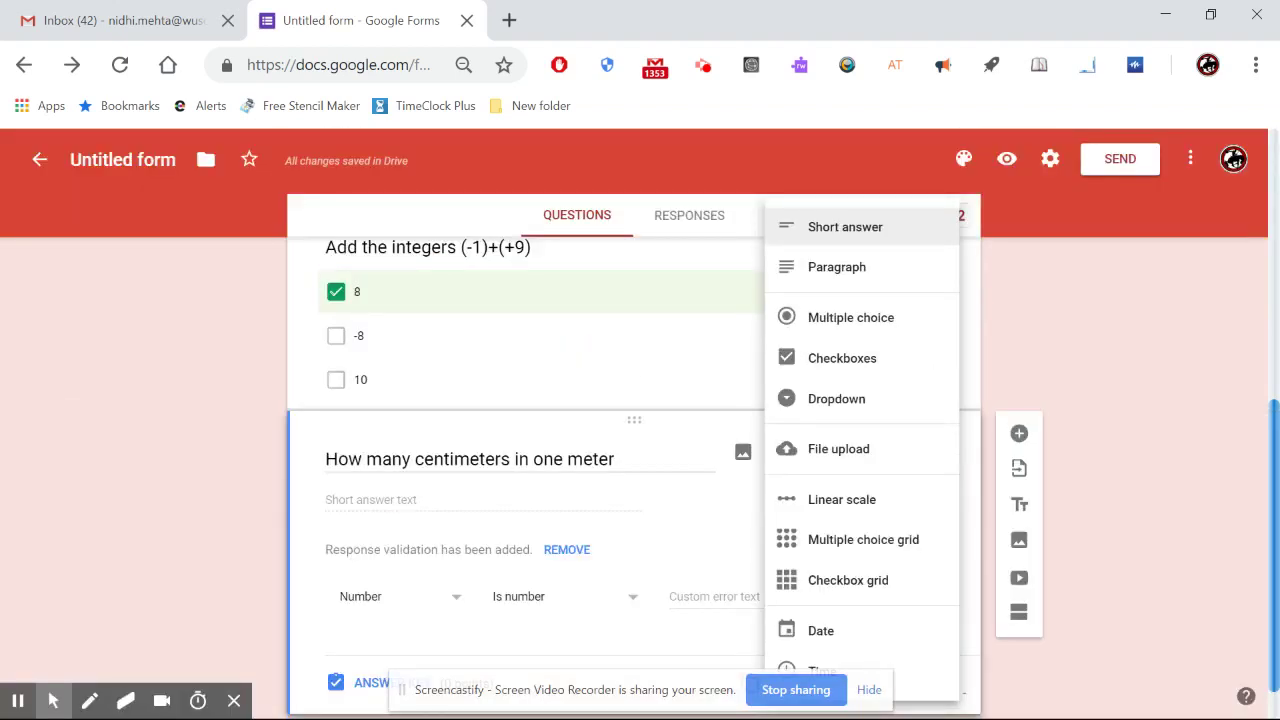
pyautogui.click(829, 398)
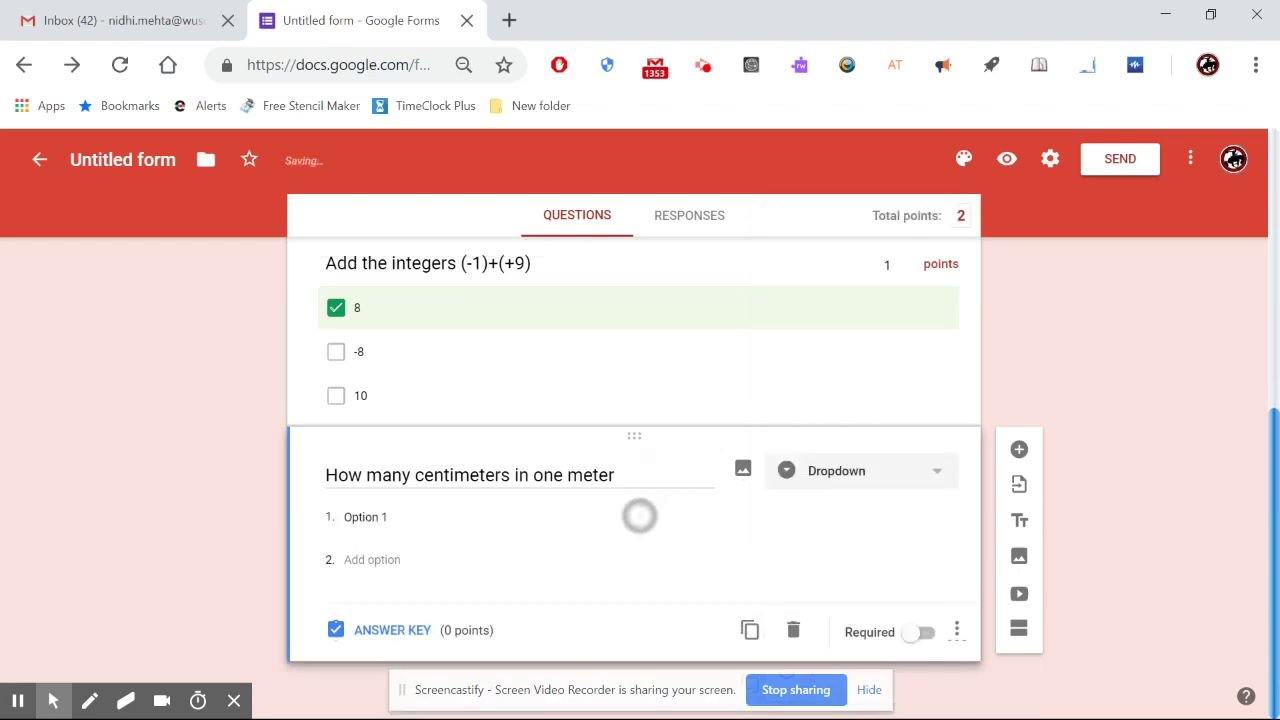
pyautogui.moveTo(640, 516); pyautogui.dragTo(655, 417)
pyautogui.moveTo(489, 533); pyautogui.dragTo(510, 447)
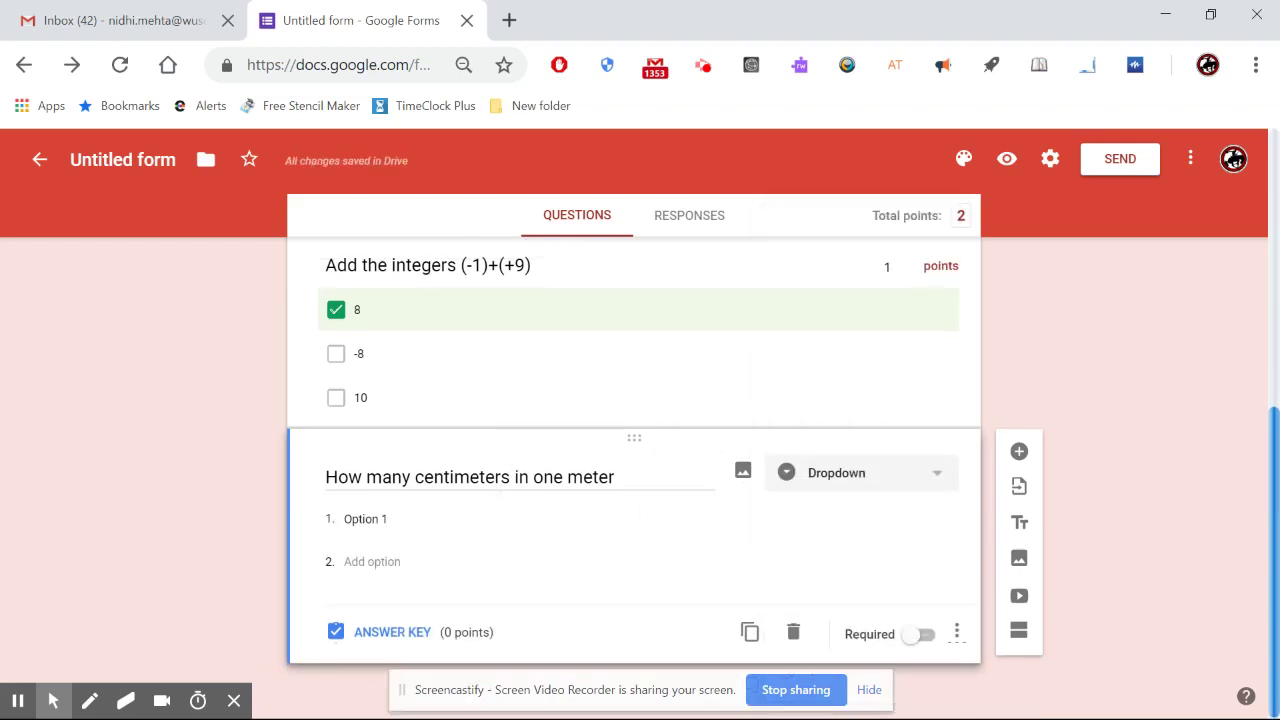
# - Replace the first dropdown option of the centimeters question with 100
pyautogui.click(366, 518)
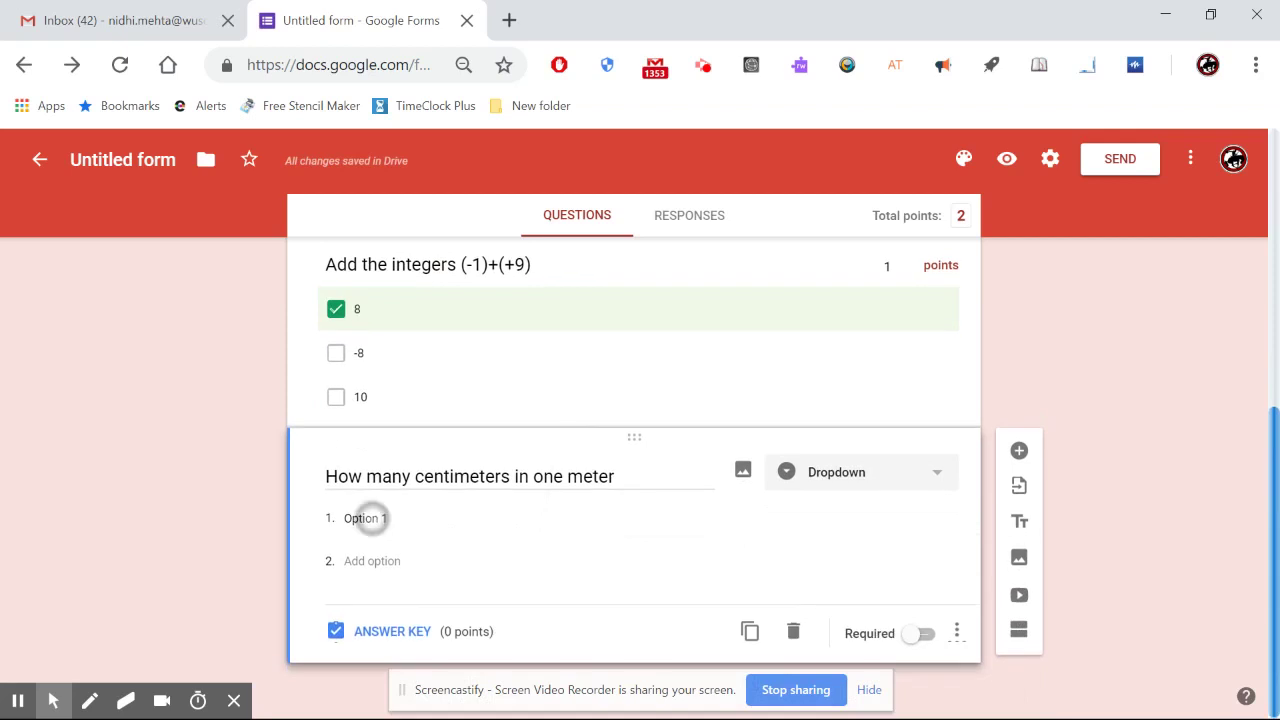
pyautogui.press('BackSpace')
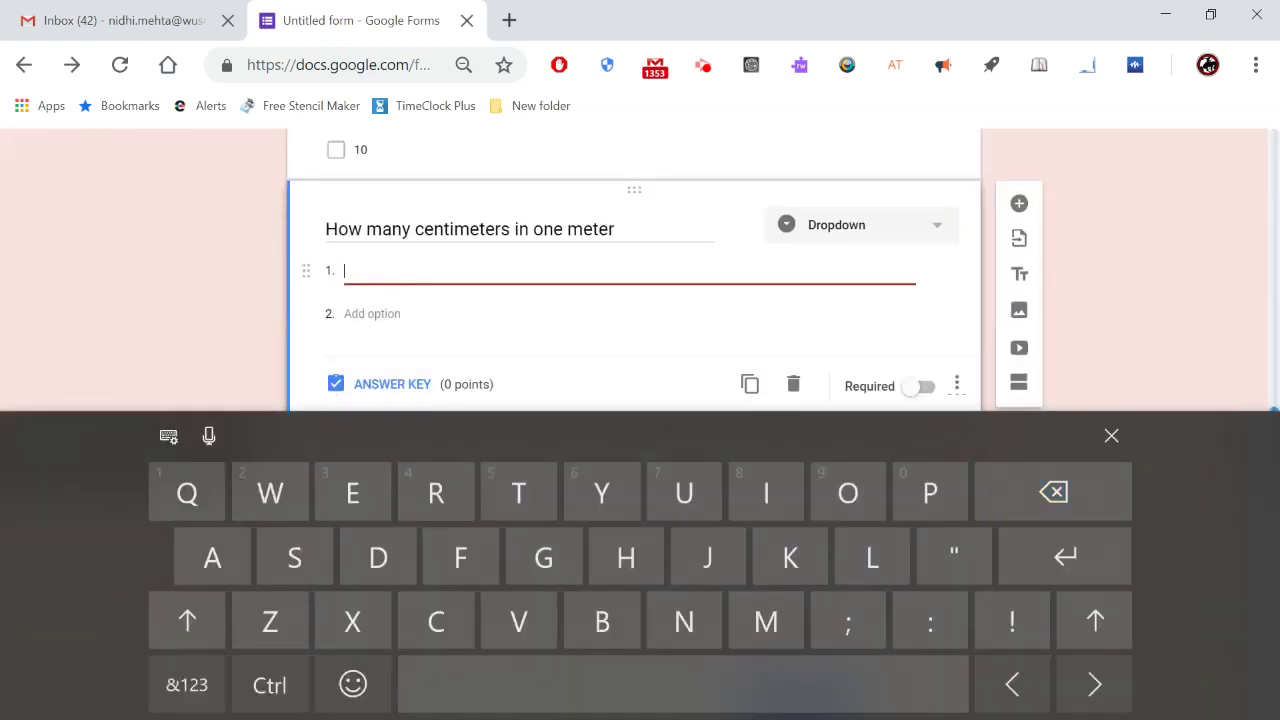
pyautogui.click(187, 685)
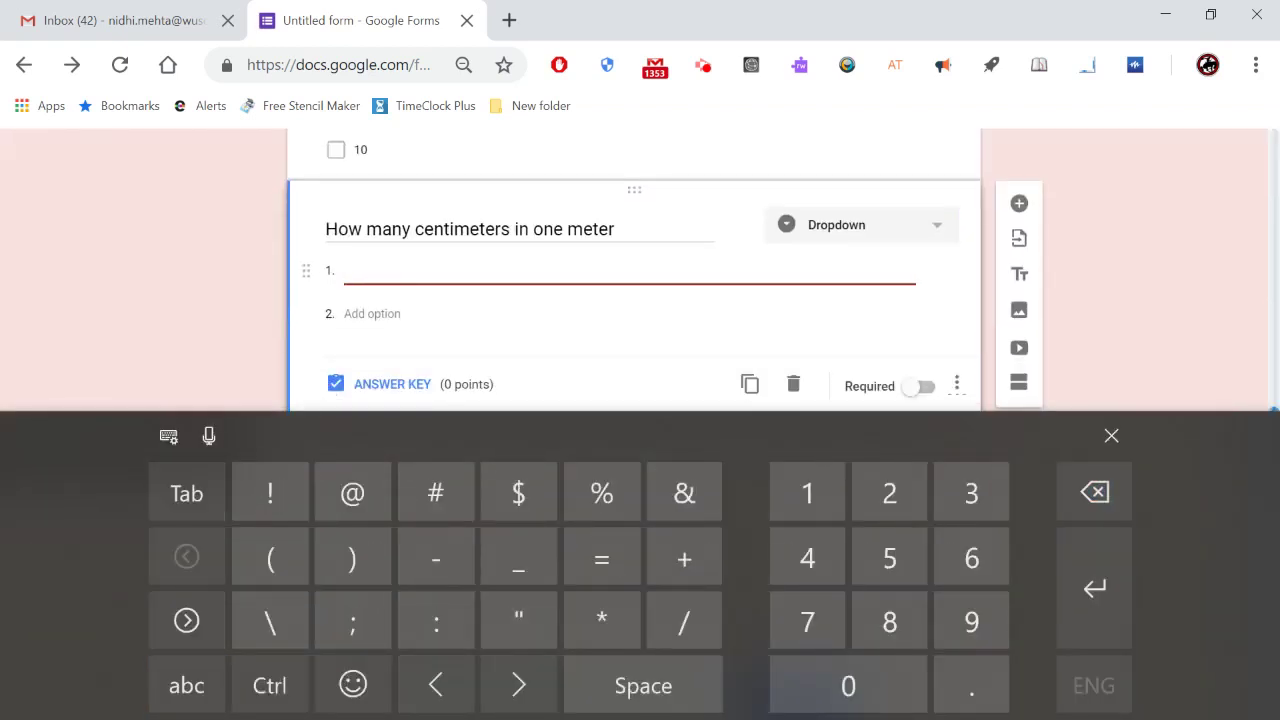
pyautogui.write('1')
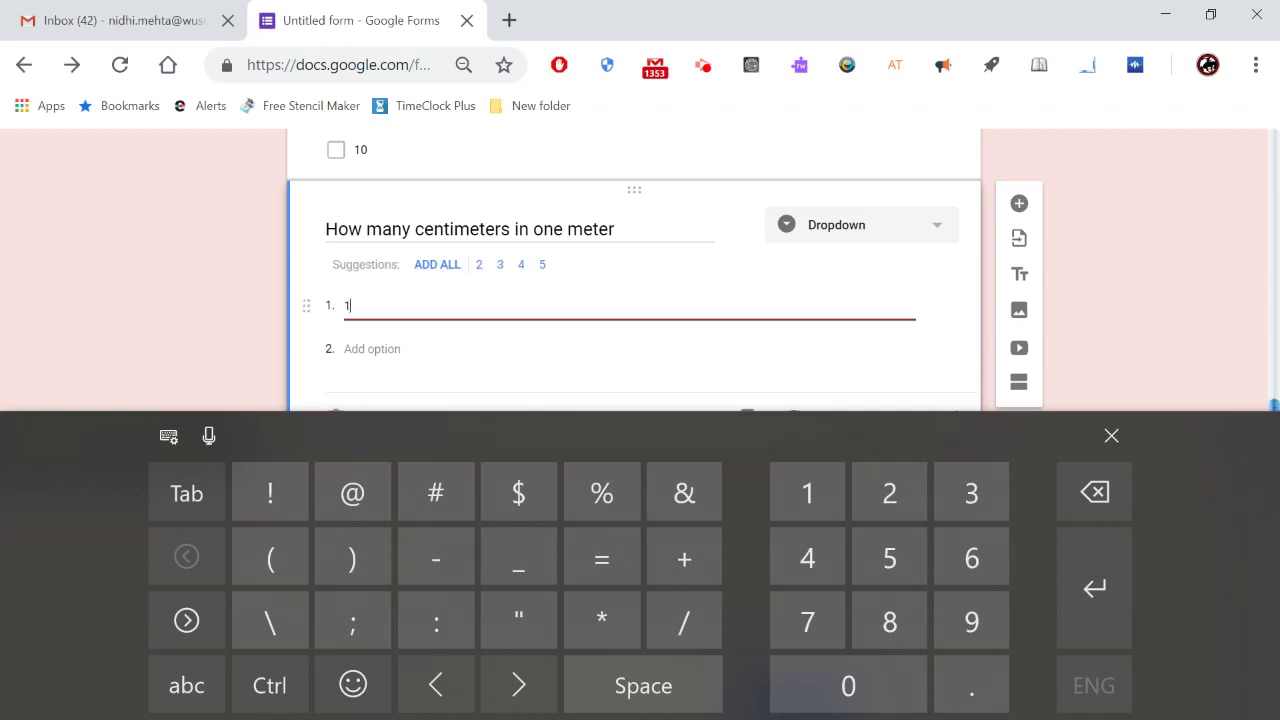
pyautogui.write('00')
# - Add a second dropdown option to the centimeters question and set its text to 10
pyautogui.click(371, 354)
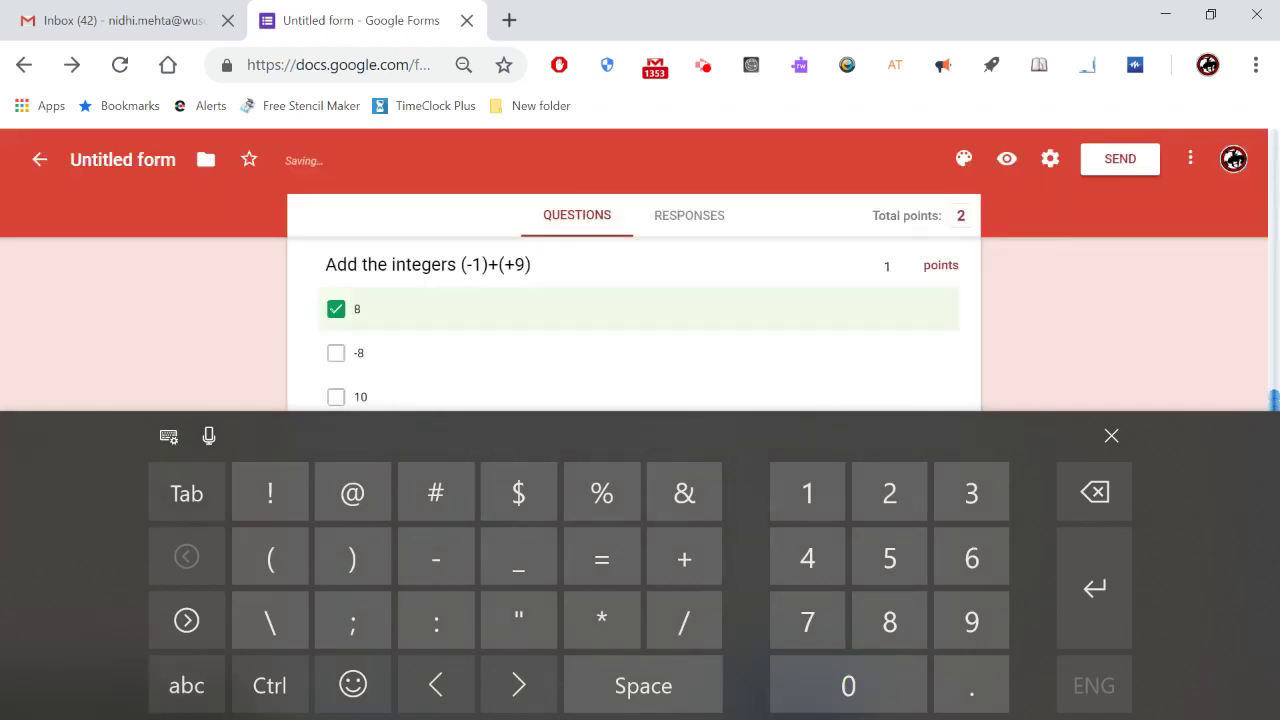
pyautogui.click(640, 340)
pyautogui.scroll(-2, 634, 400)
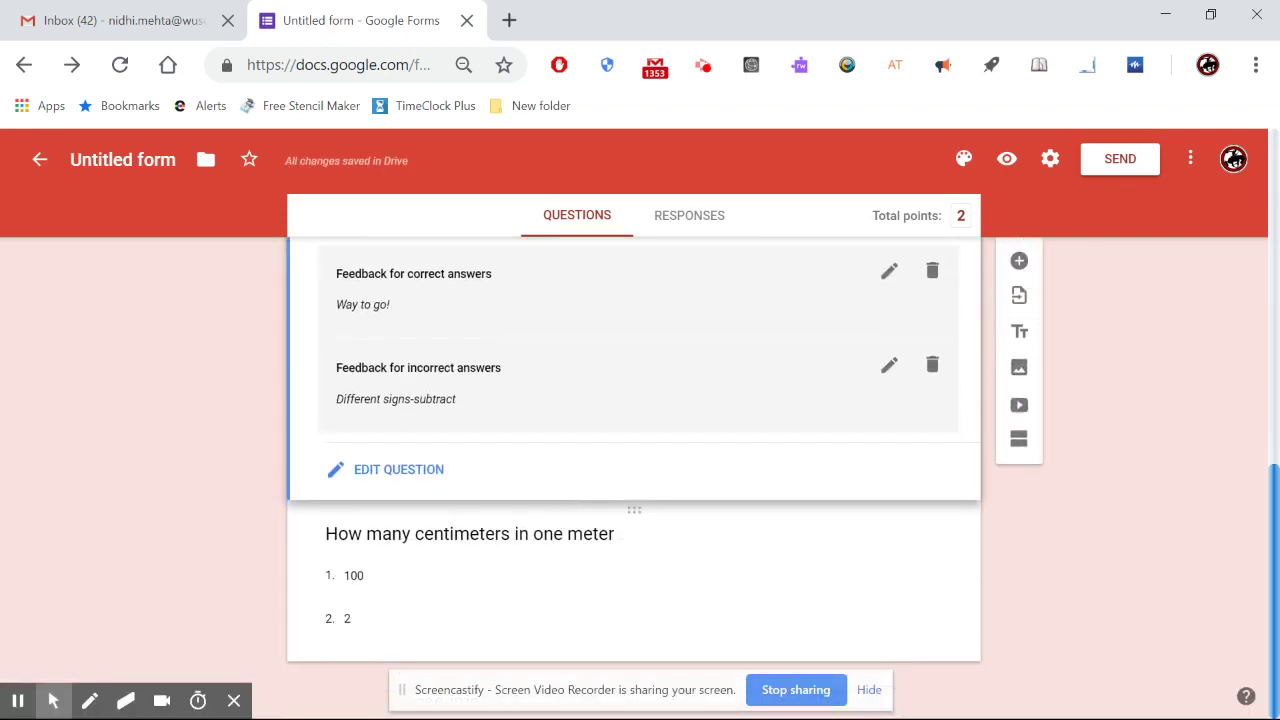
pyautogui.click(347, 618)
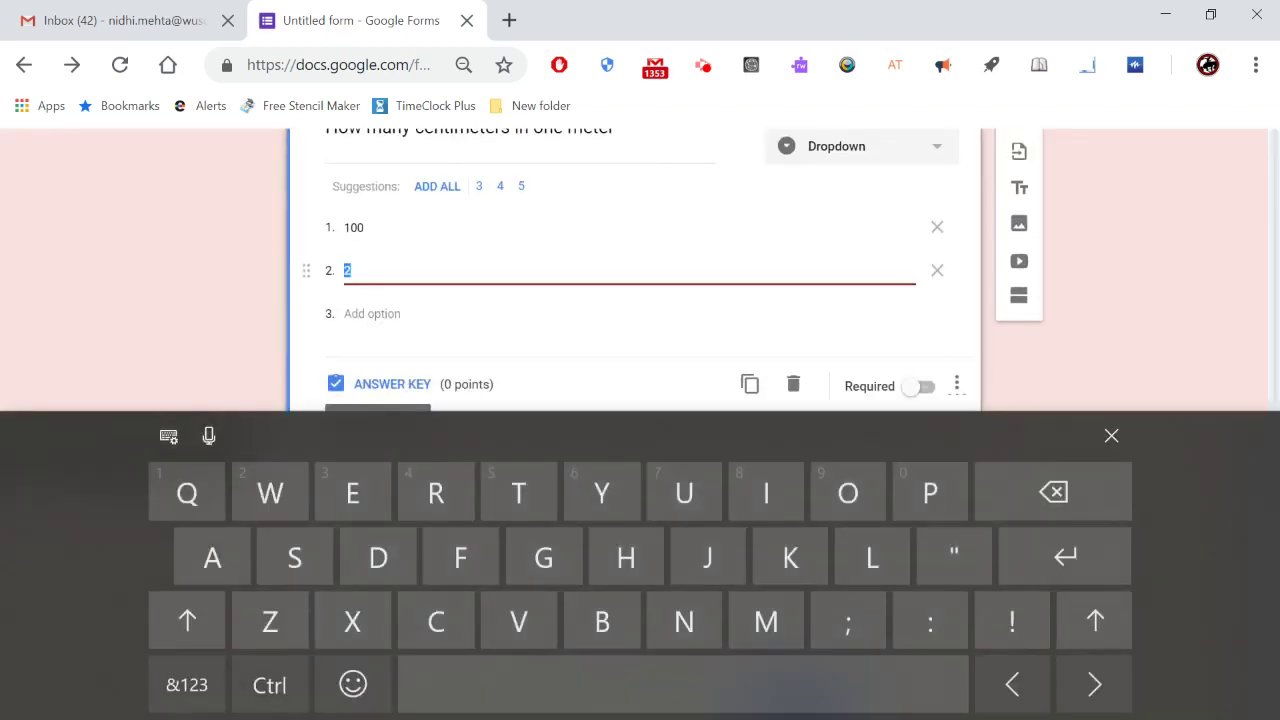
pyautogui.scroll(1, 525, 260)
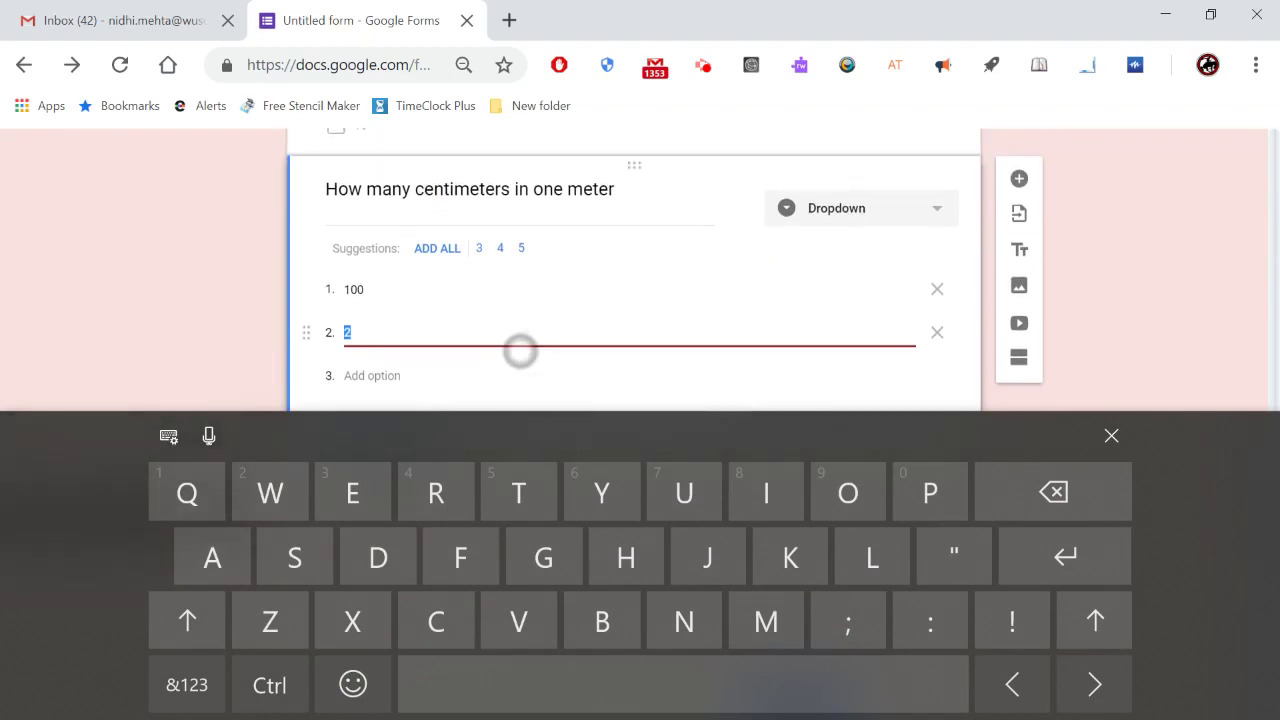
pyautogui.scroll(-1, 520, 350)
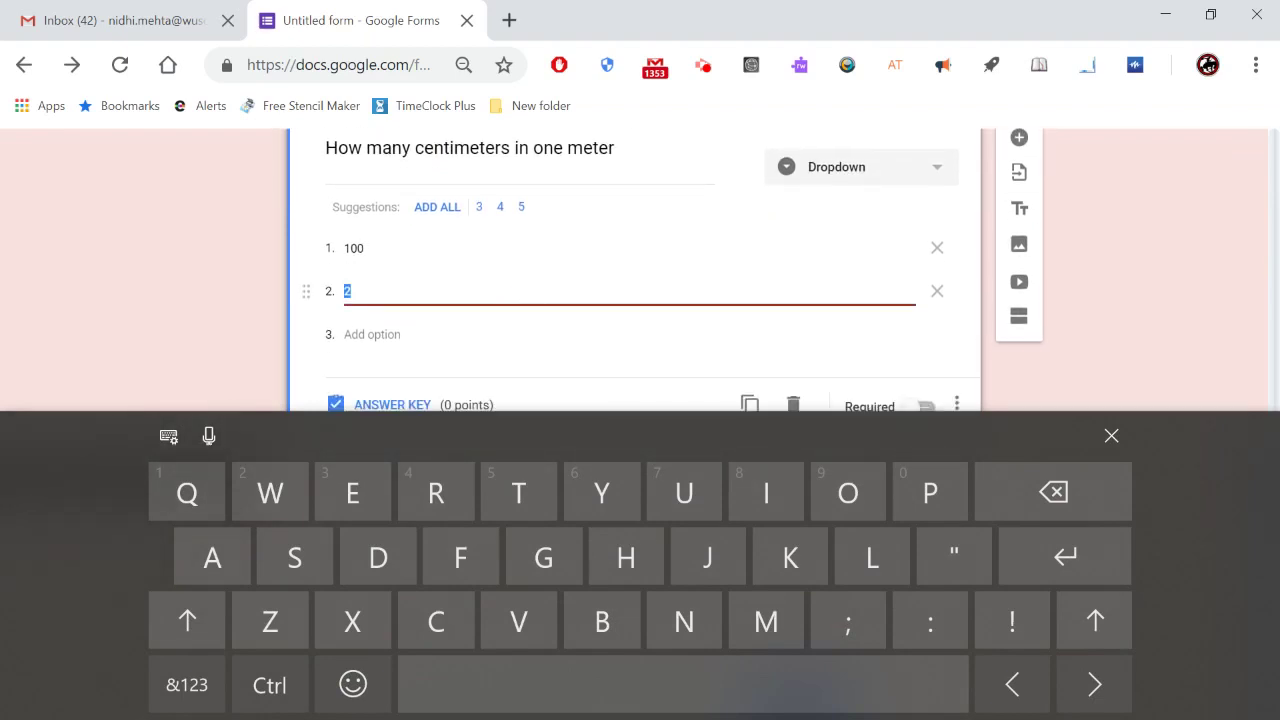
pyautogui.click(187, 685)
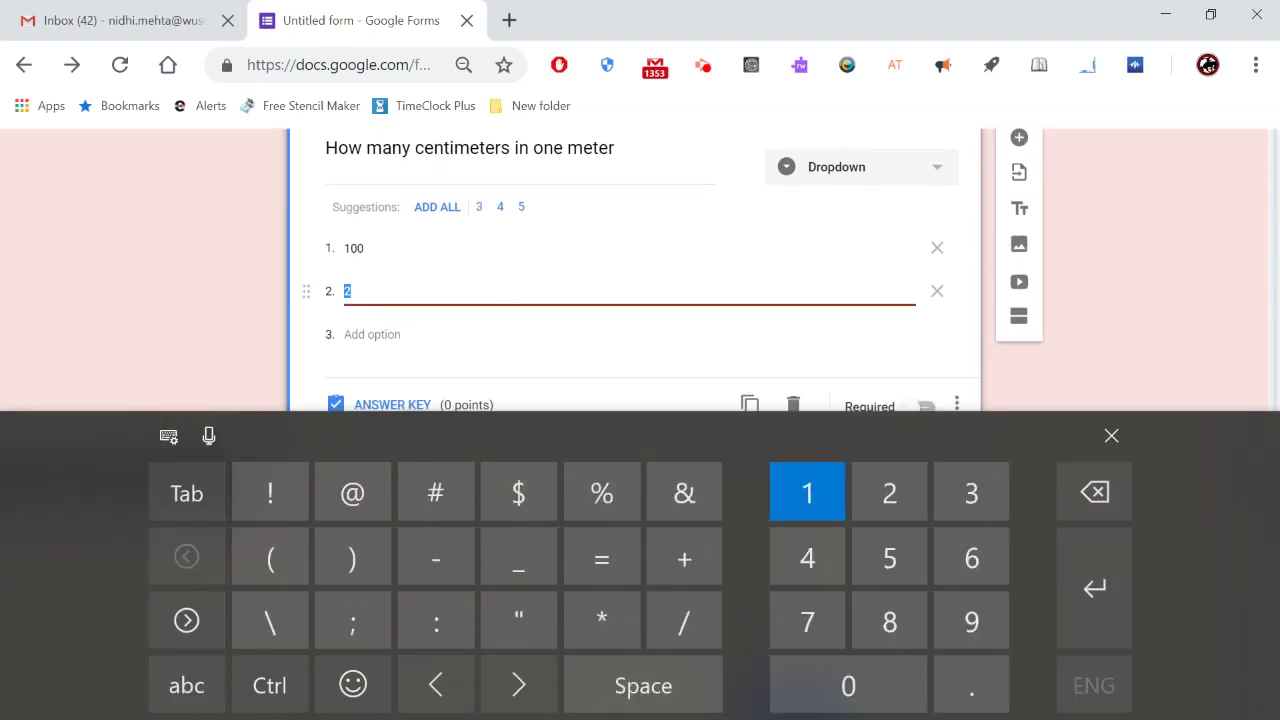
pyautogui.write('10')
# - Add a third dropdown option to the centimeters question and set its text to 1000
pyautogui.click(370, 326)
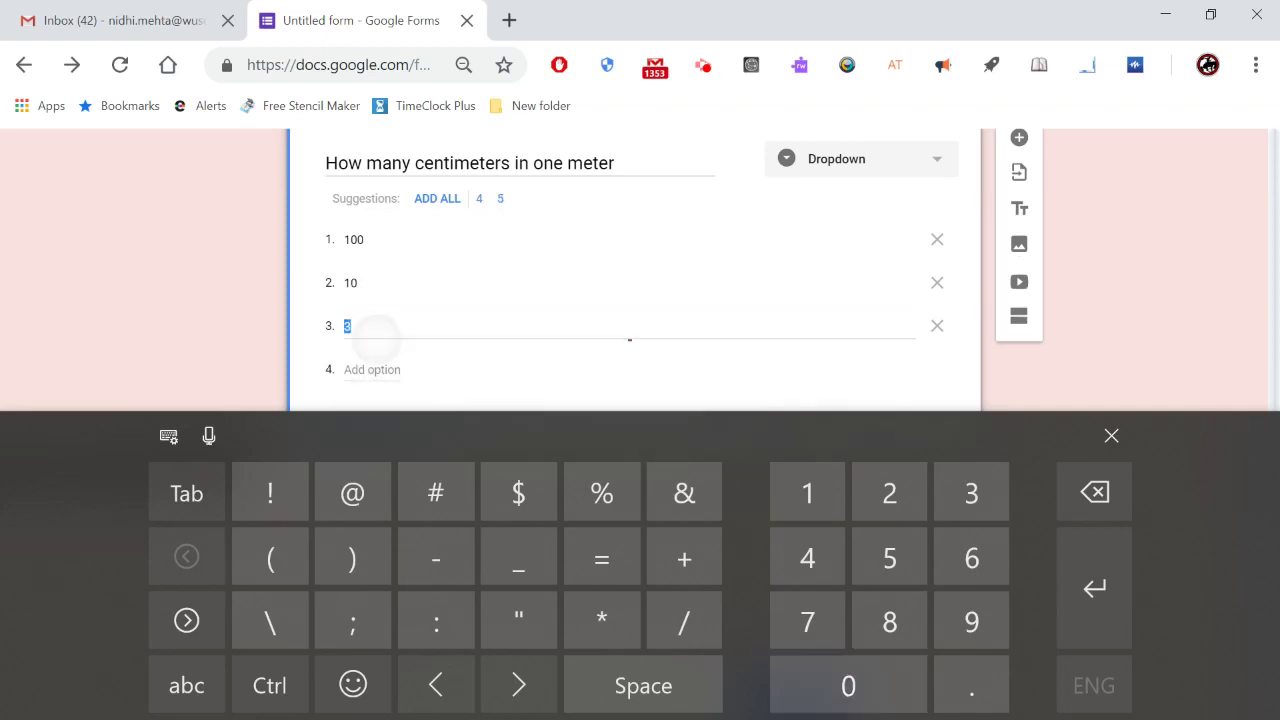
pyautogui.scroll(3, 634, 270)
pyautogui.scroll(1, 567, 349)
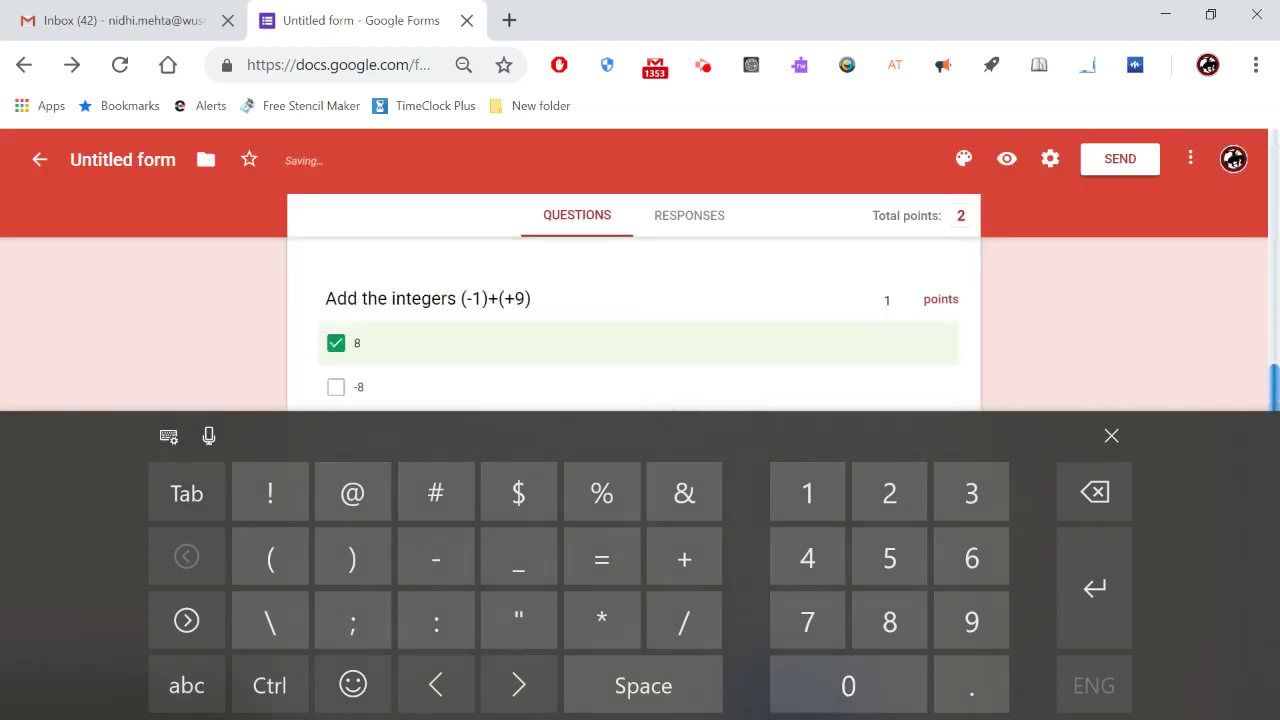
pyautogui.scroll(-3, 569, 429)
pyautogui.click(350, 618)
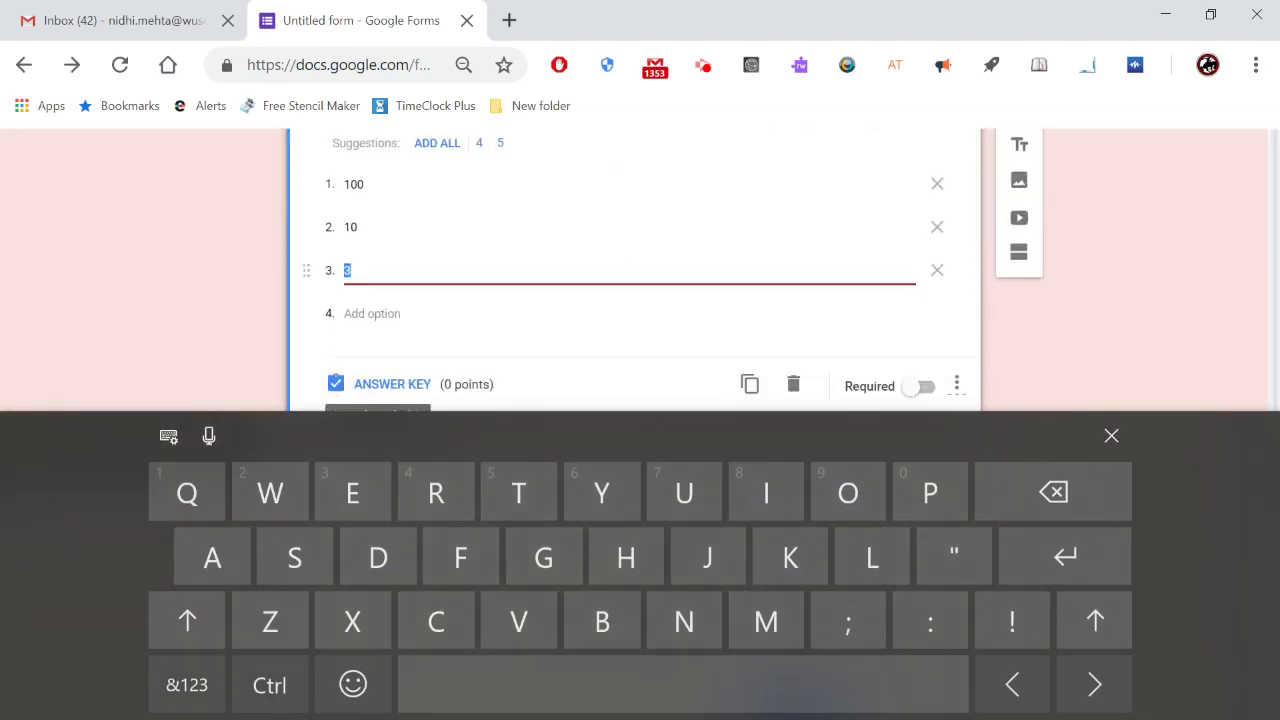
pyautogui.click(187, 685)
pyautogui.write('1000')
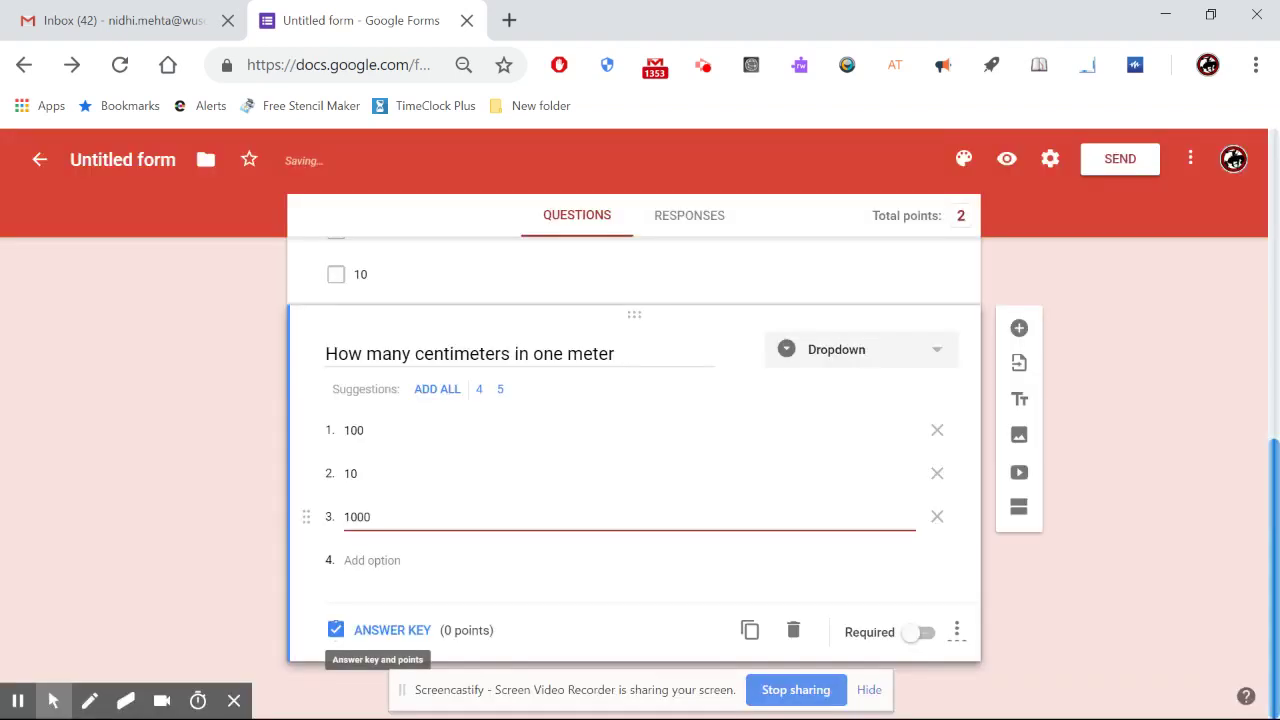
# - Open the answer key of the centimeters dropdown question and set its value to 1 point
pyautogui.click(392, 630)
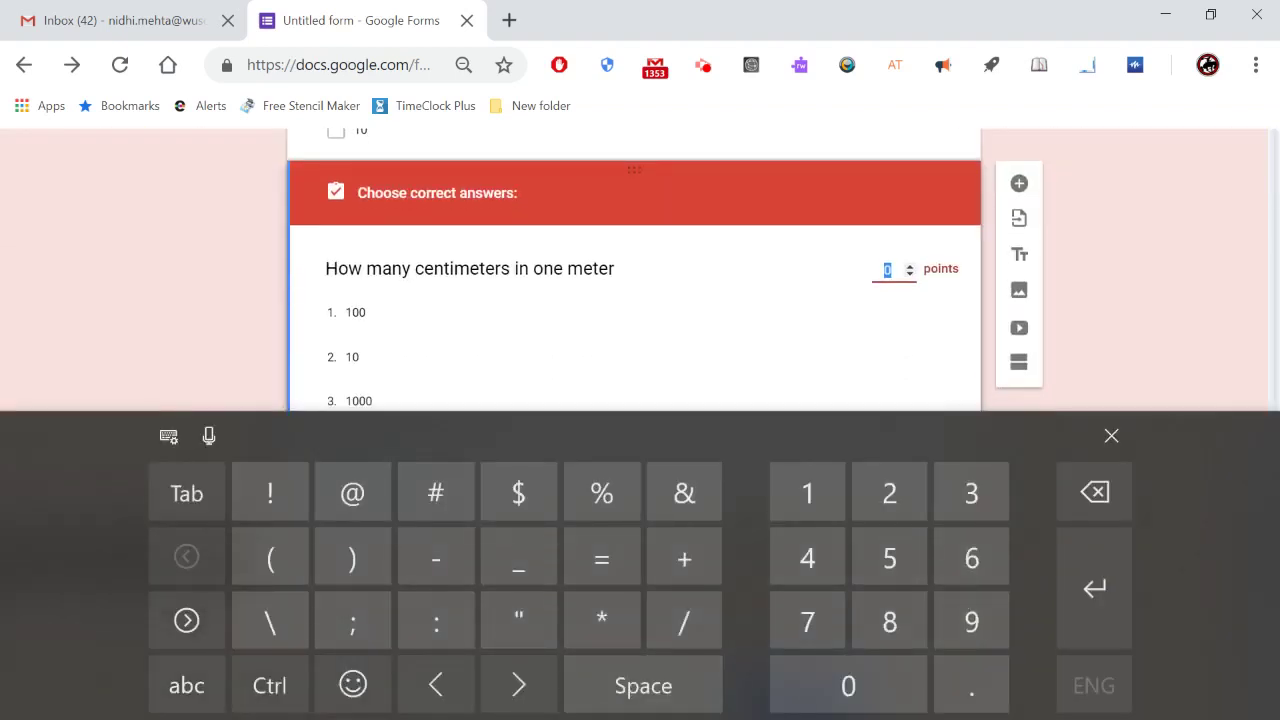
pyautogui.click(697, 251)
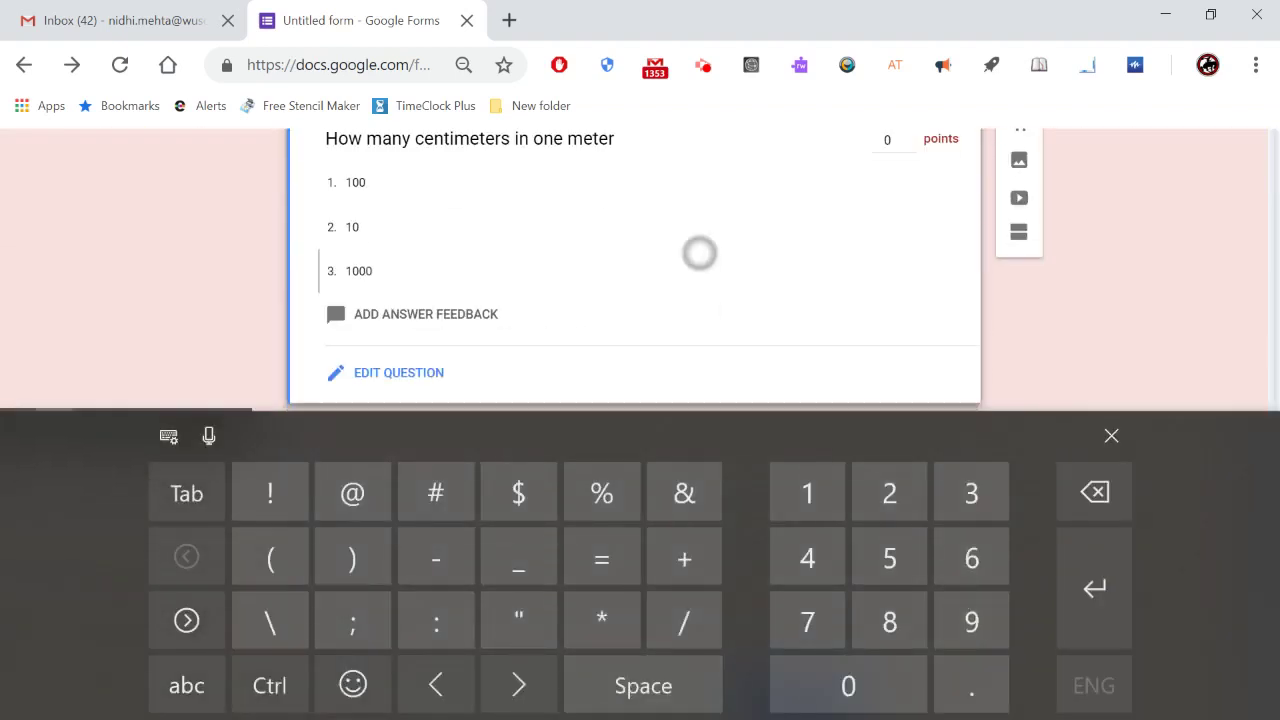
pyautogui.scroll(1, 659, 411)
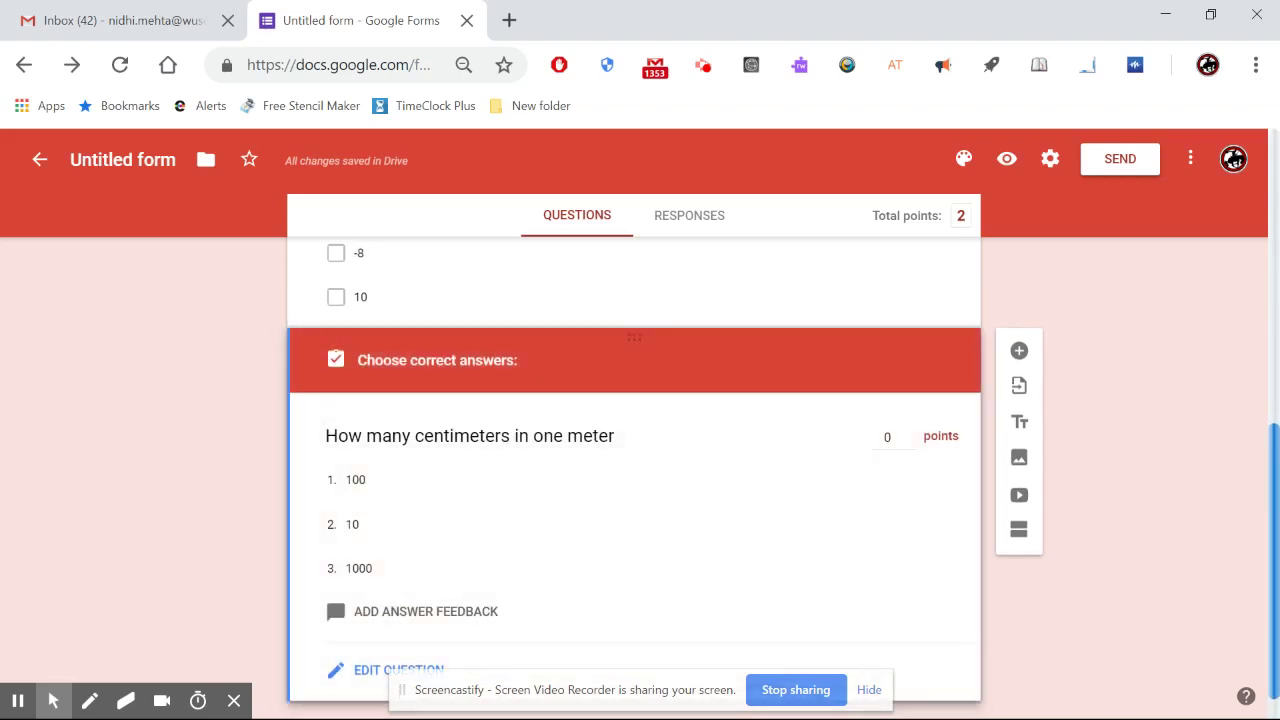
pyautogui.click(887, 437)
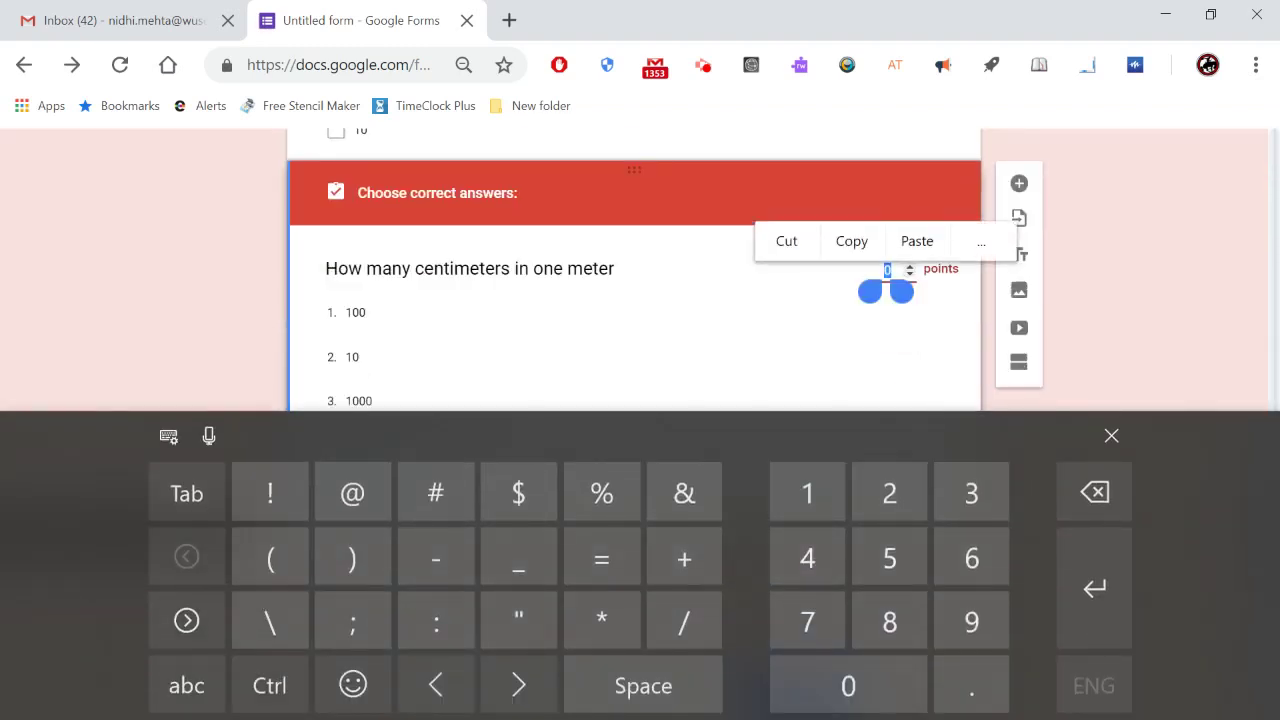
pyautogui.write('1')
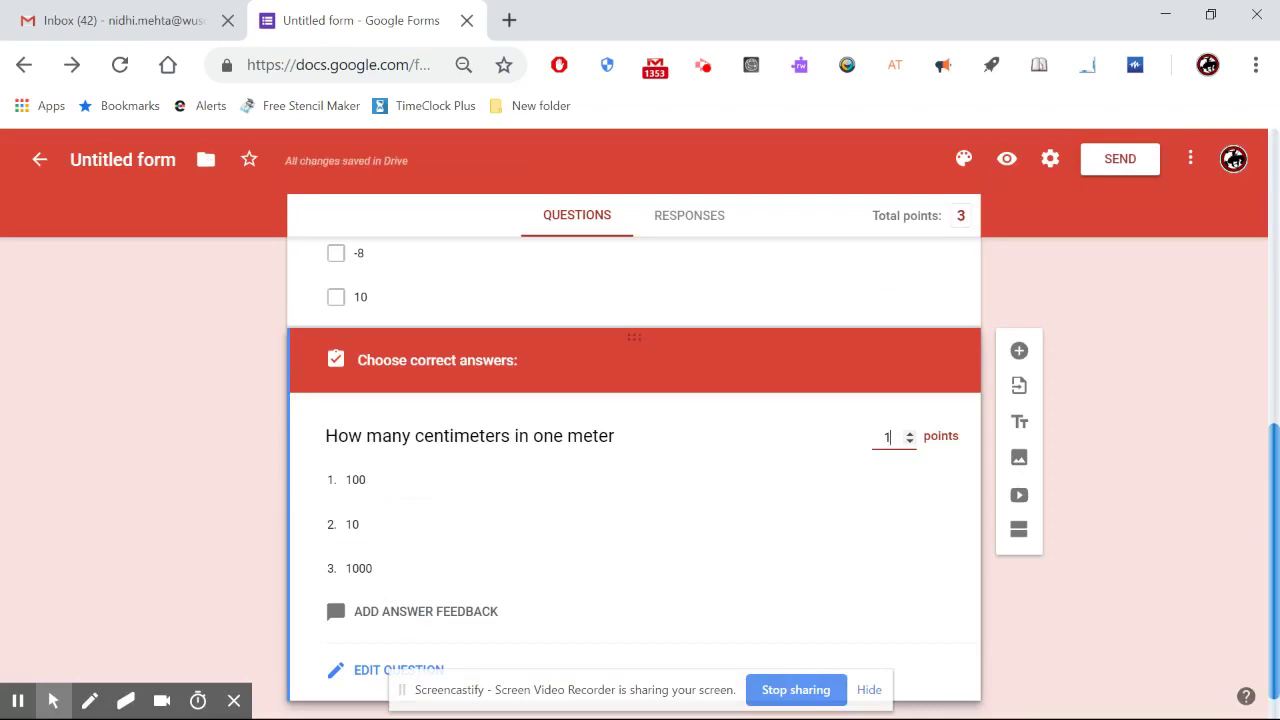
# - Change the form title to Integers and apply the same name to the form file
pyautogui.scroll(10, 1140, 594)
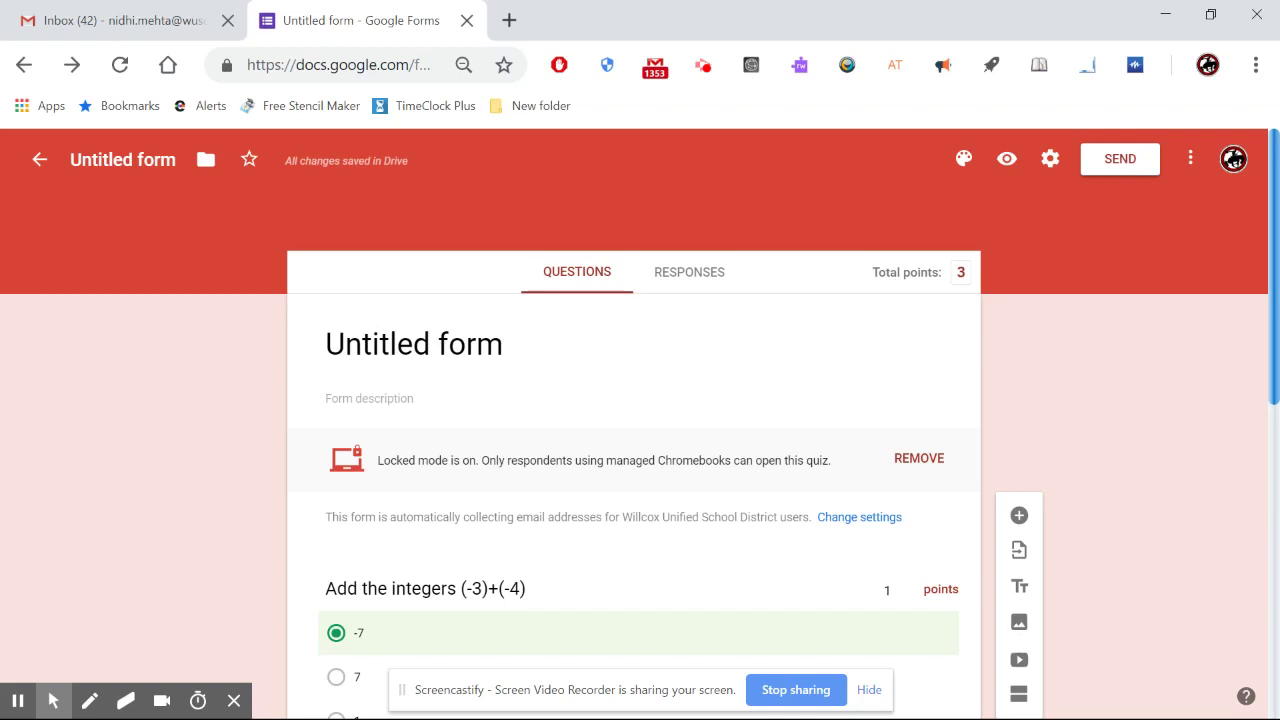
pyautogui.click(463, 347)
pyautogui.write('Inte')
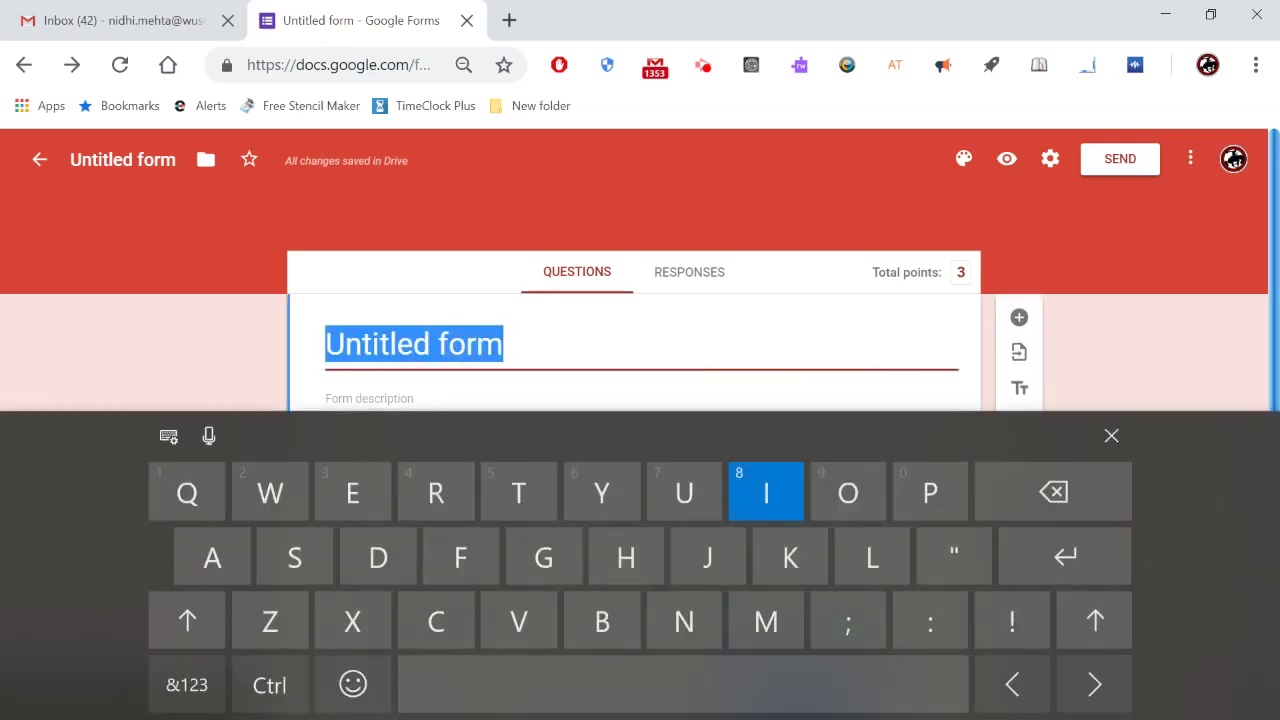
pyautogui.write('gers')
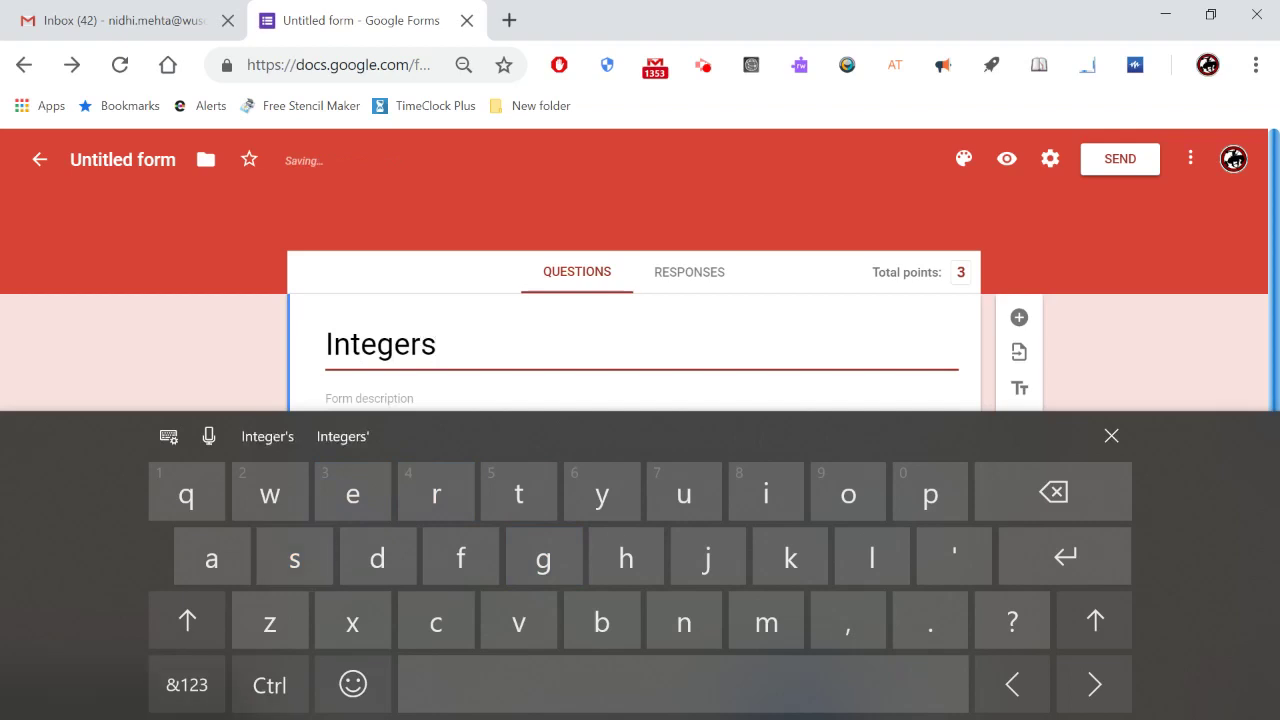
pyautogui.click(1111, 436)
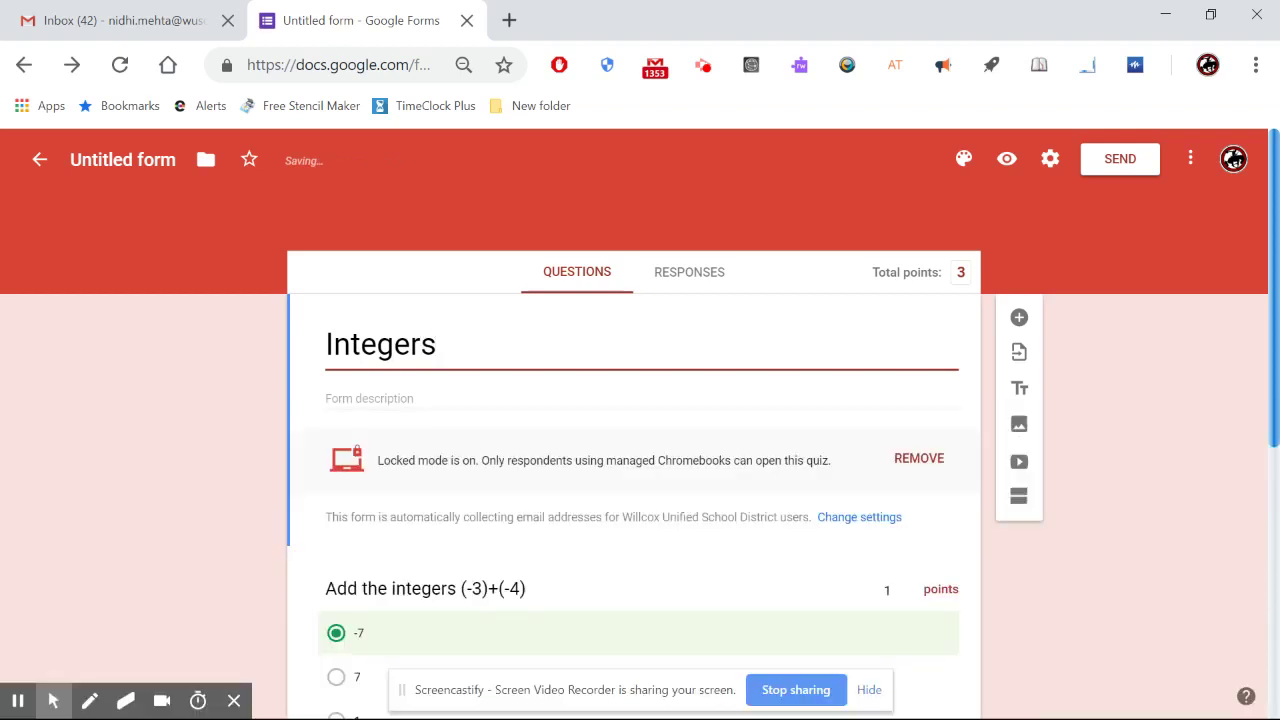
pyautogui.rightClick(103, 160)
pyautogui.click(399, 228)
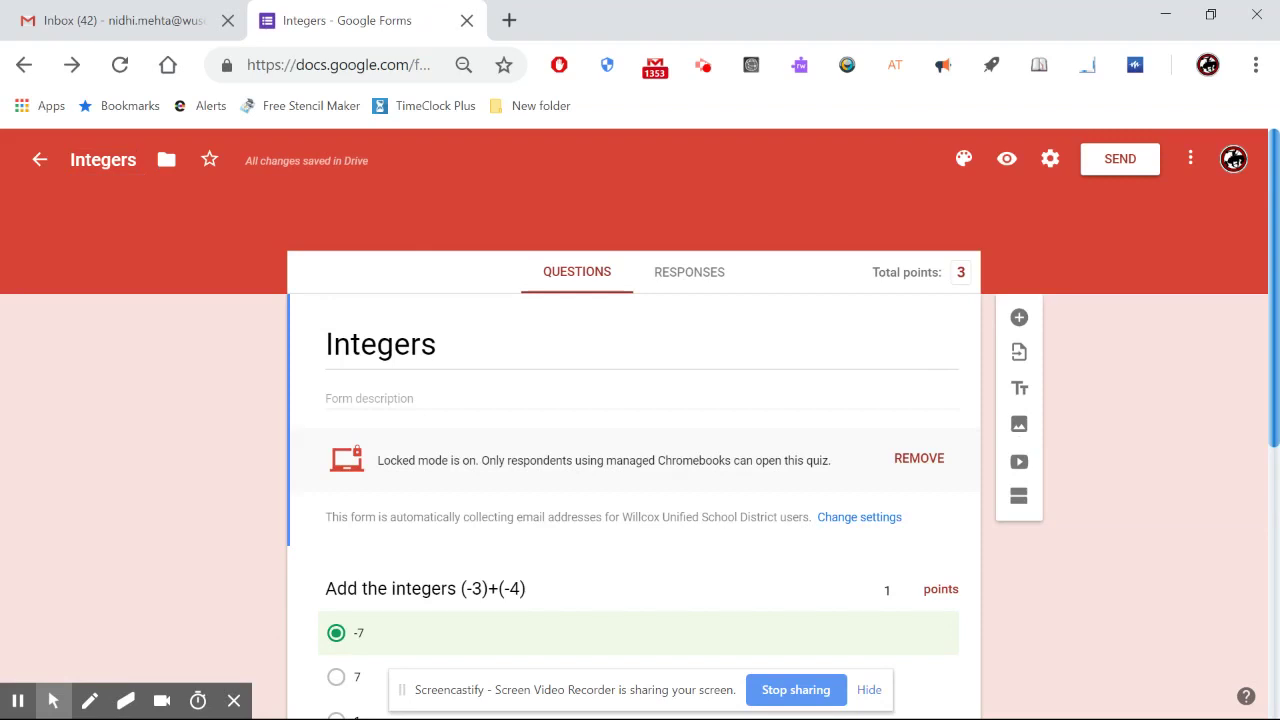
# - Enter Pre test as the form description below the title
pyautogui.click(353, 400)
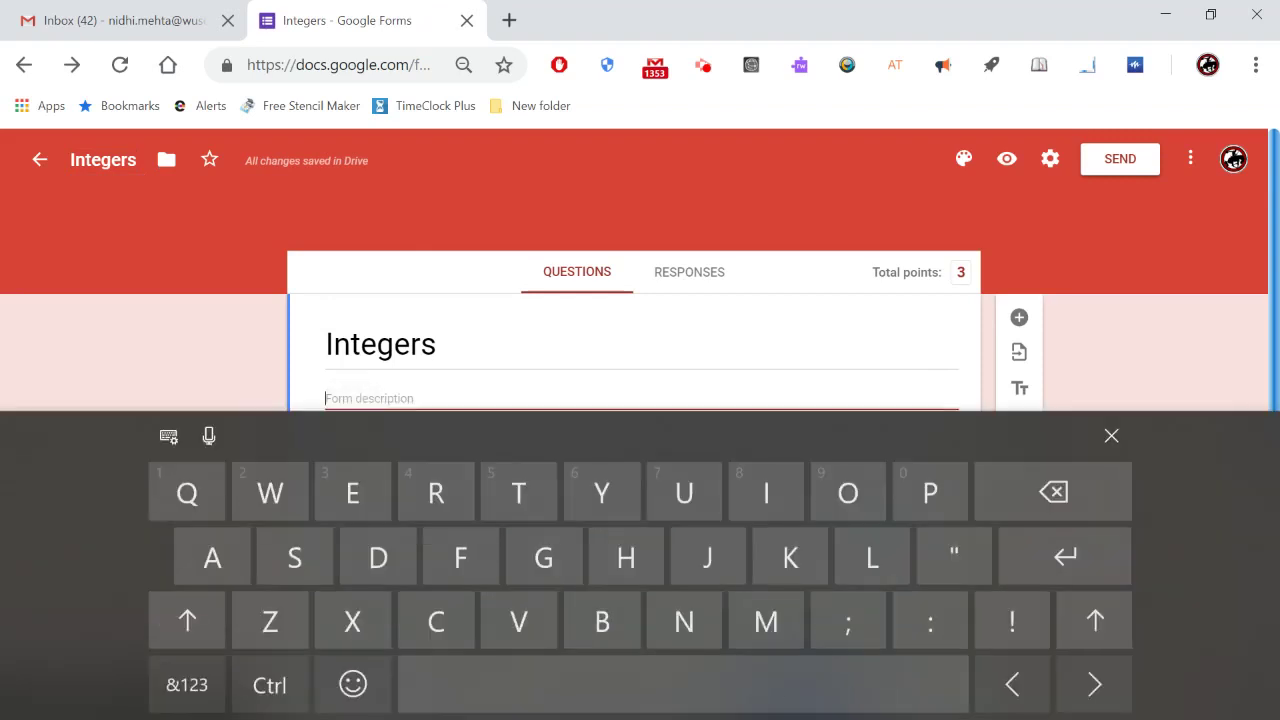
pyautogui.write('Pre')
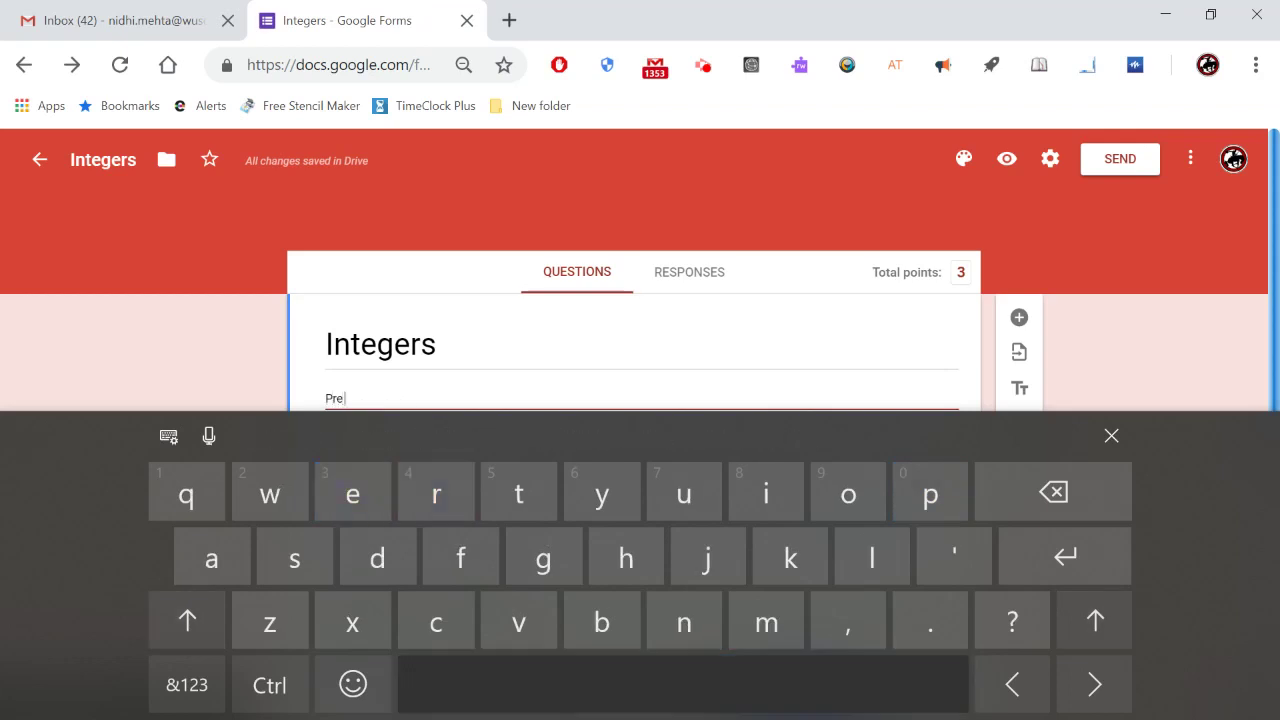
pyautogui.write(' test')
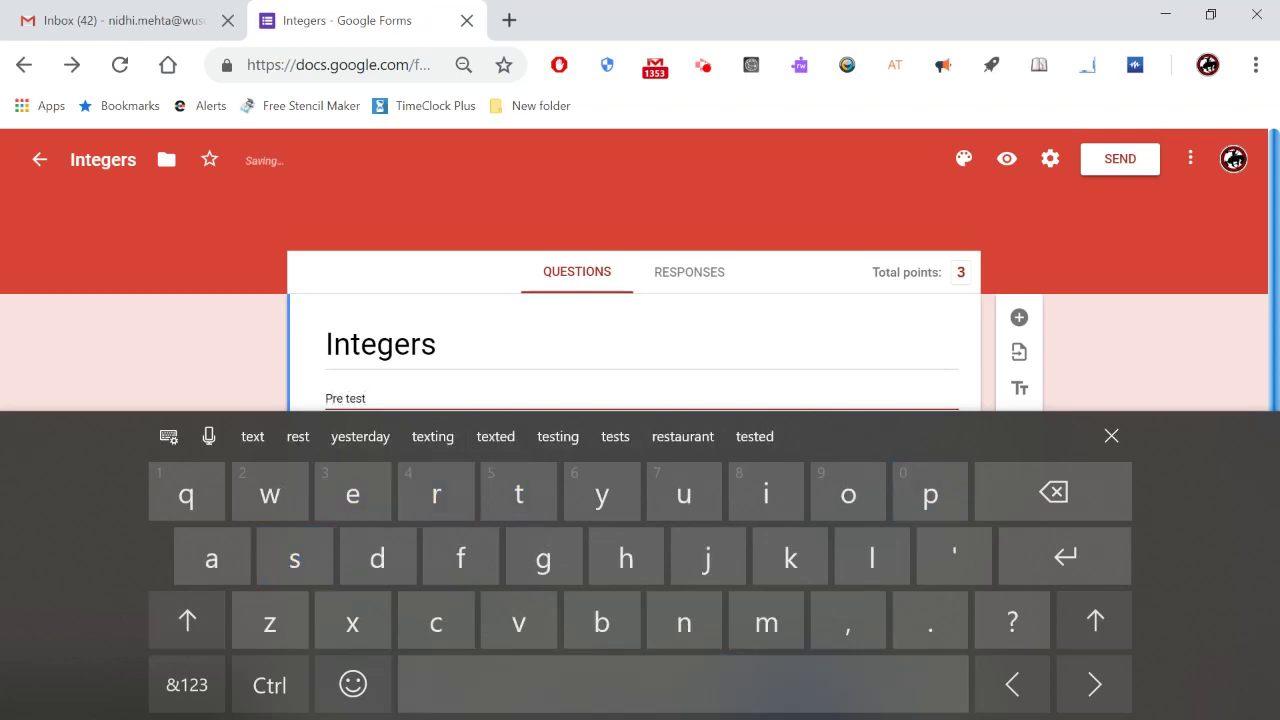
pyautogui.click(1111, 435)
# - Start sending the quiz by email and fill in the recipient's school email address
pyautogui.scroll(-5, 640, 450)
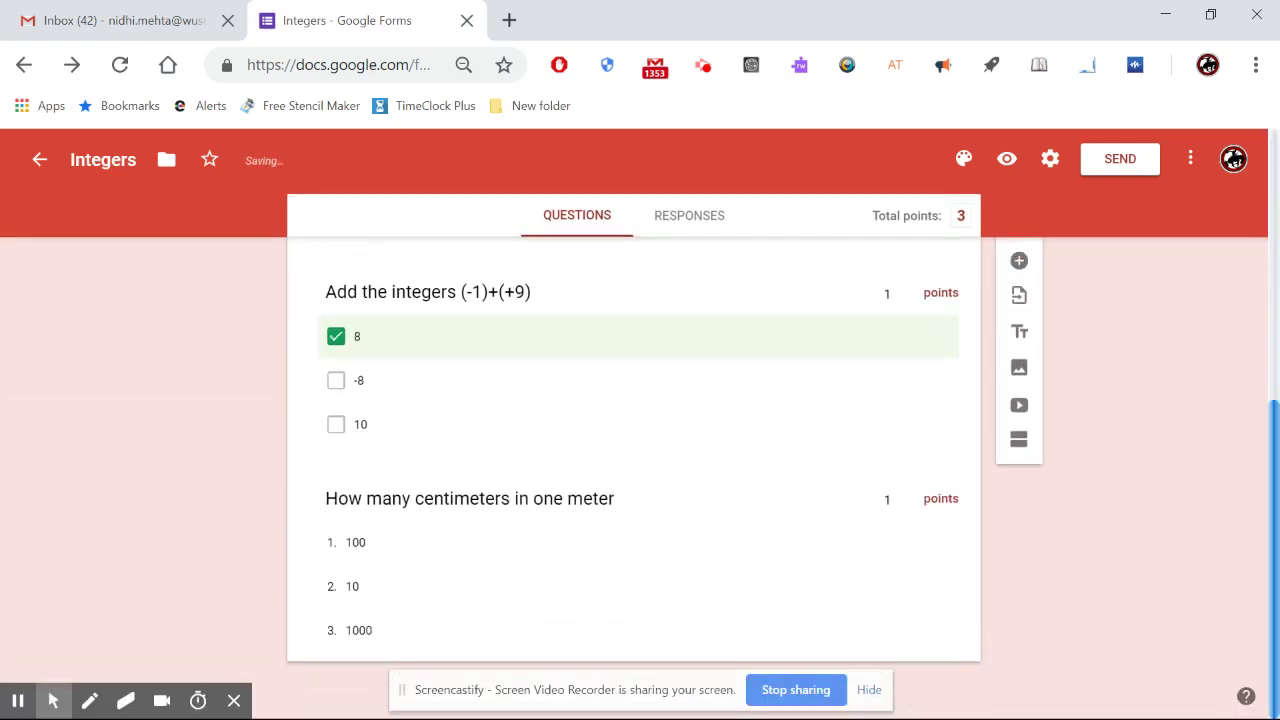
pyautogui.scroll(5, 640, 450)
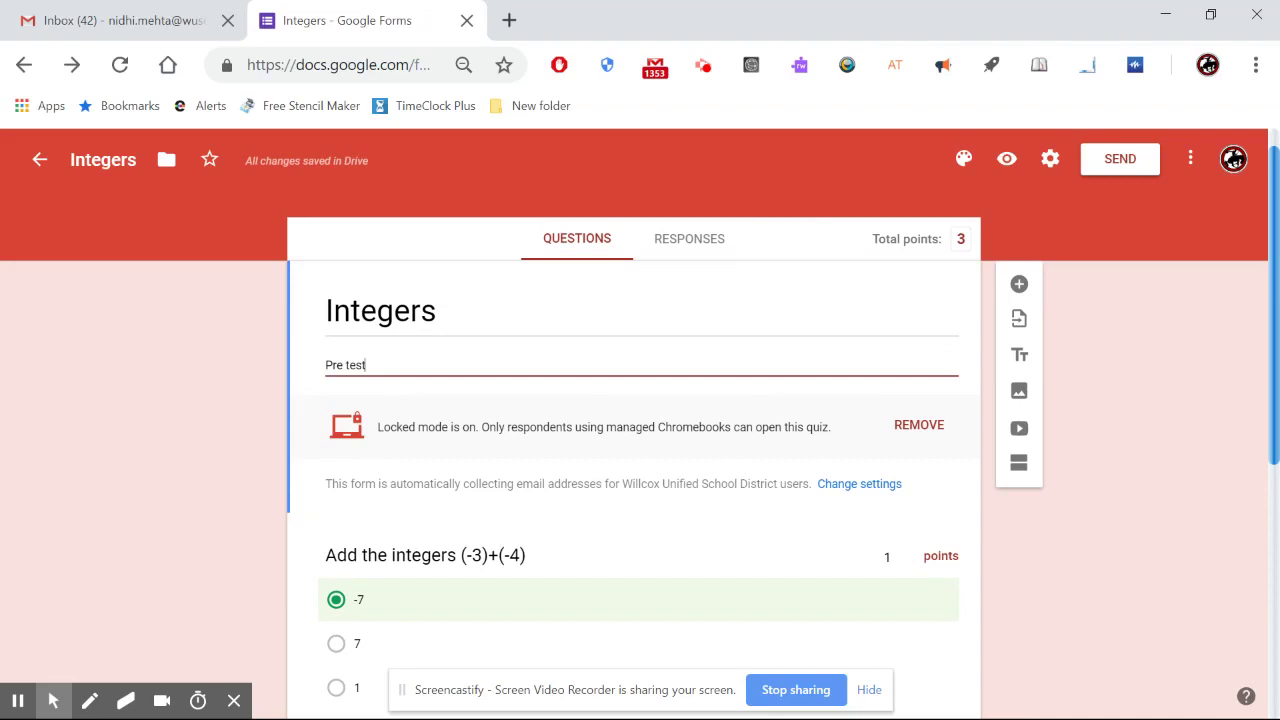
pyautogui.click(1121, 158)
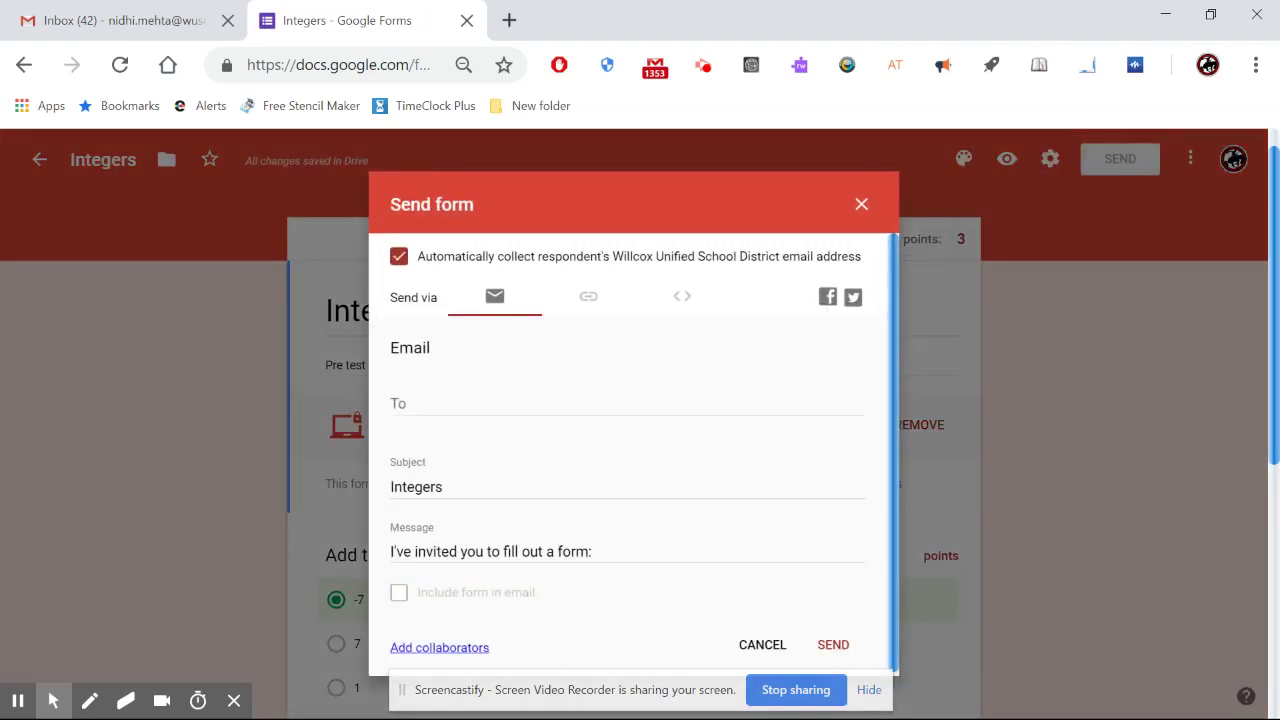
pyautogui.click(409, 404)
pyautogui.write('Nid')
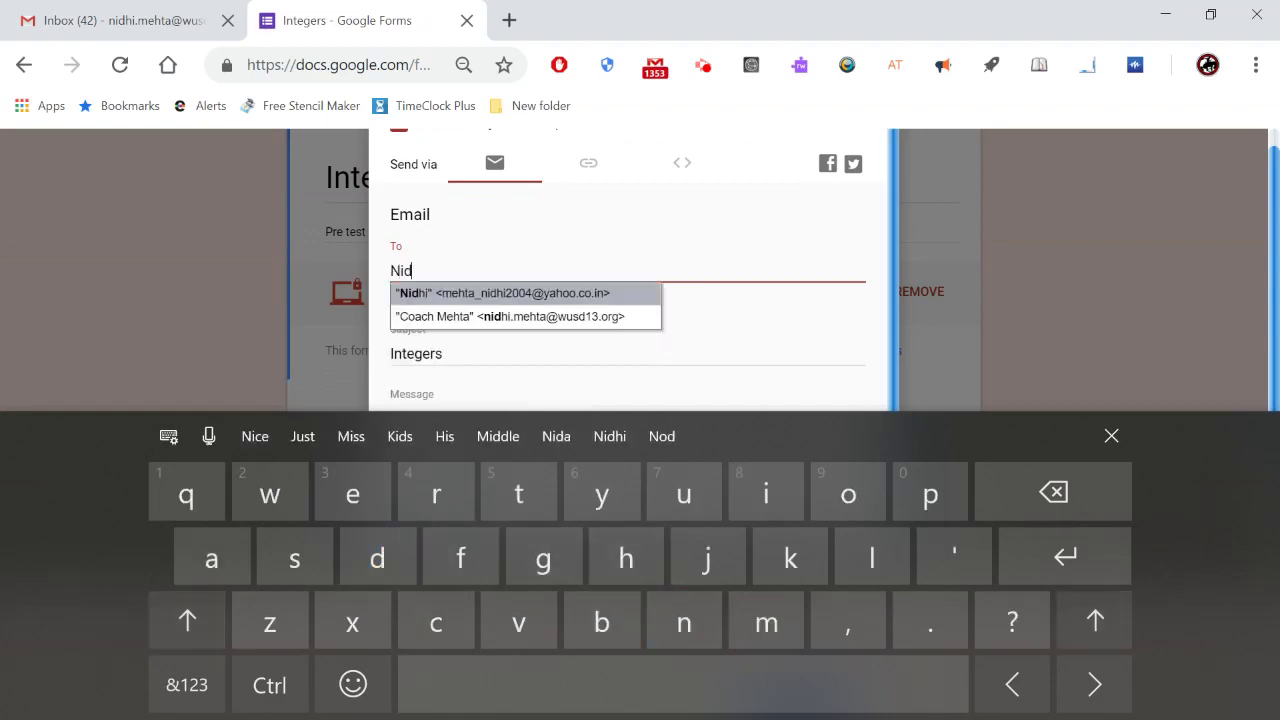
pyautogui.click(521, 316)
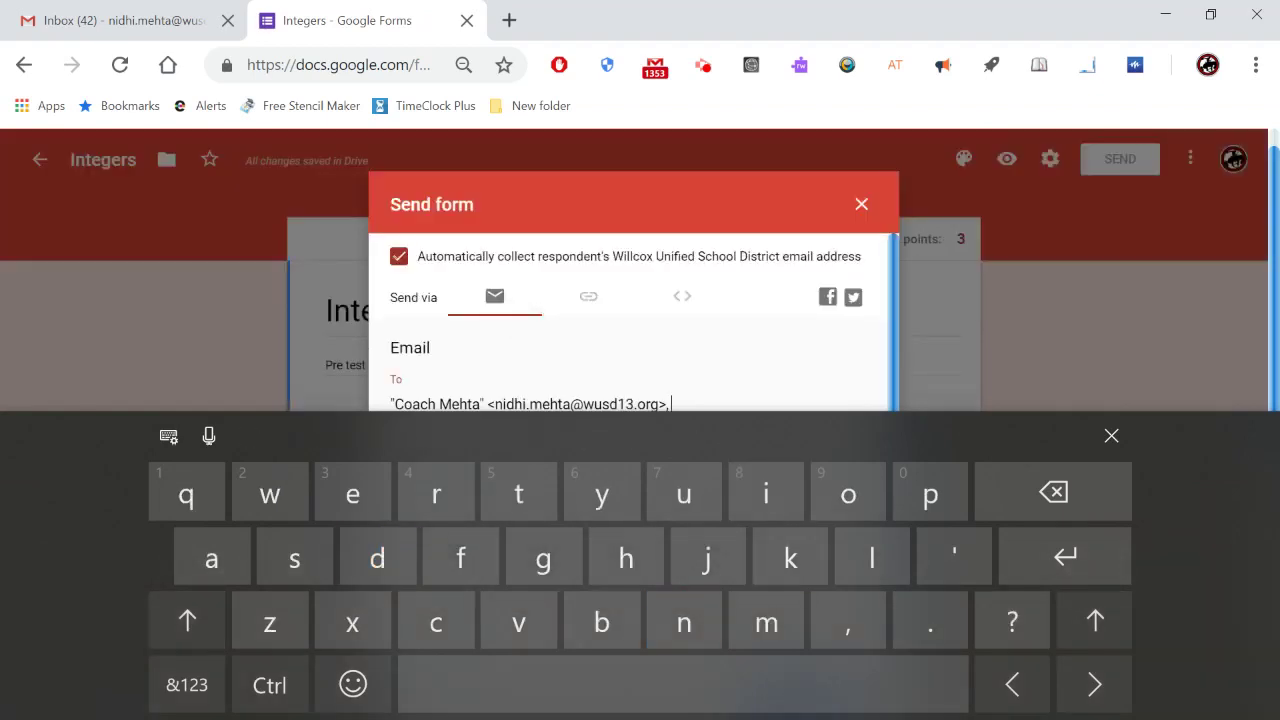
pyautogui.click(1110, 436)
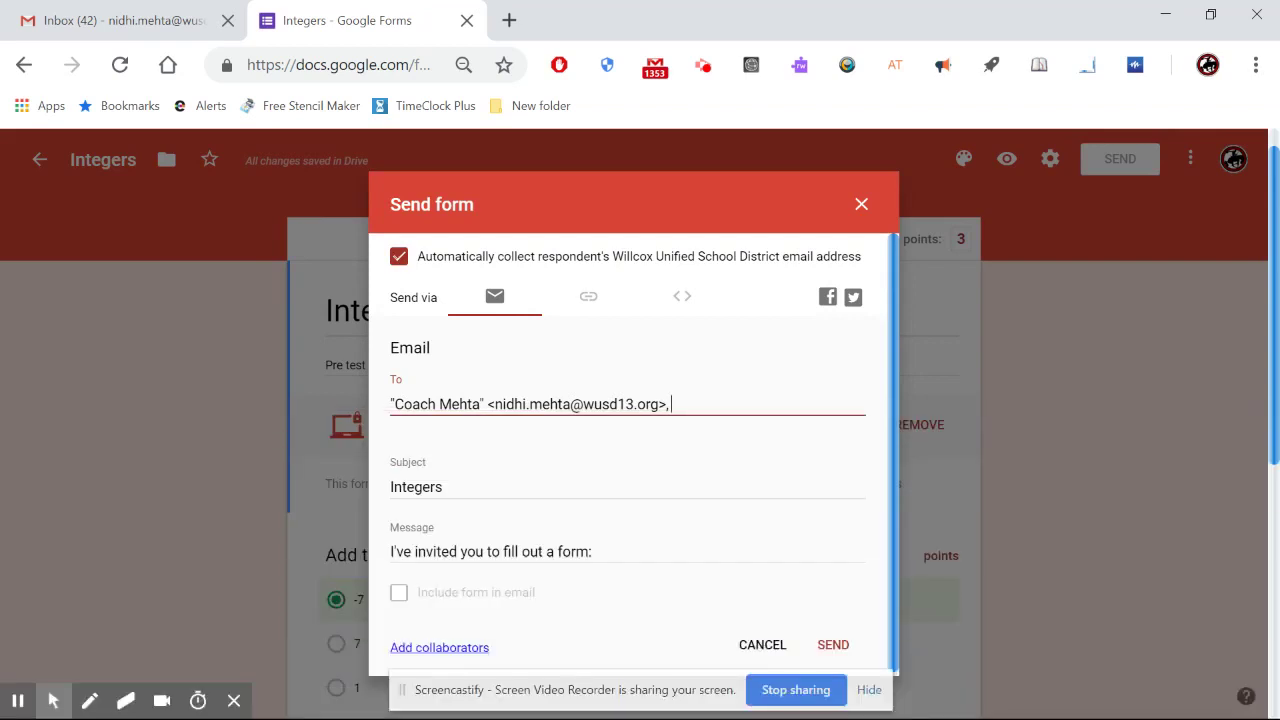
# - Try to include the form in the email, and send the invitation to the recipient
pyautogui.click(400, 594)
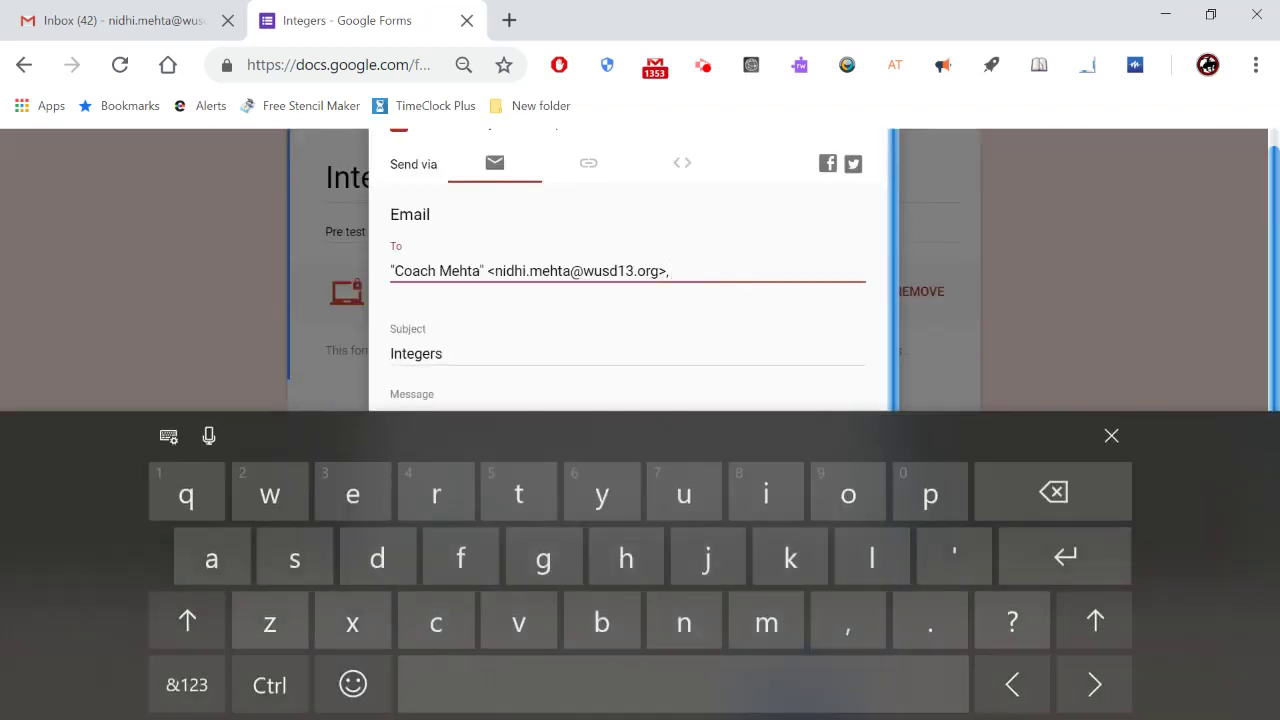
pyautogui.click(1111, 434)
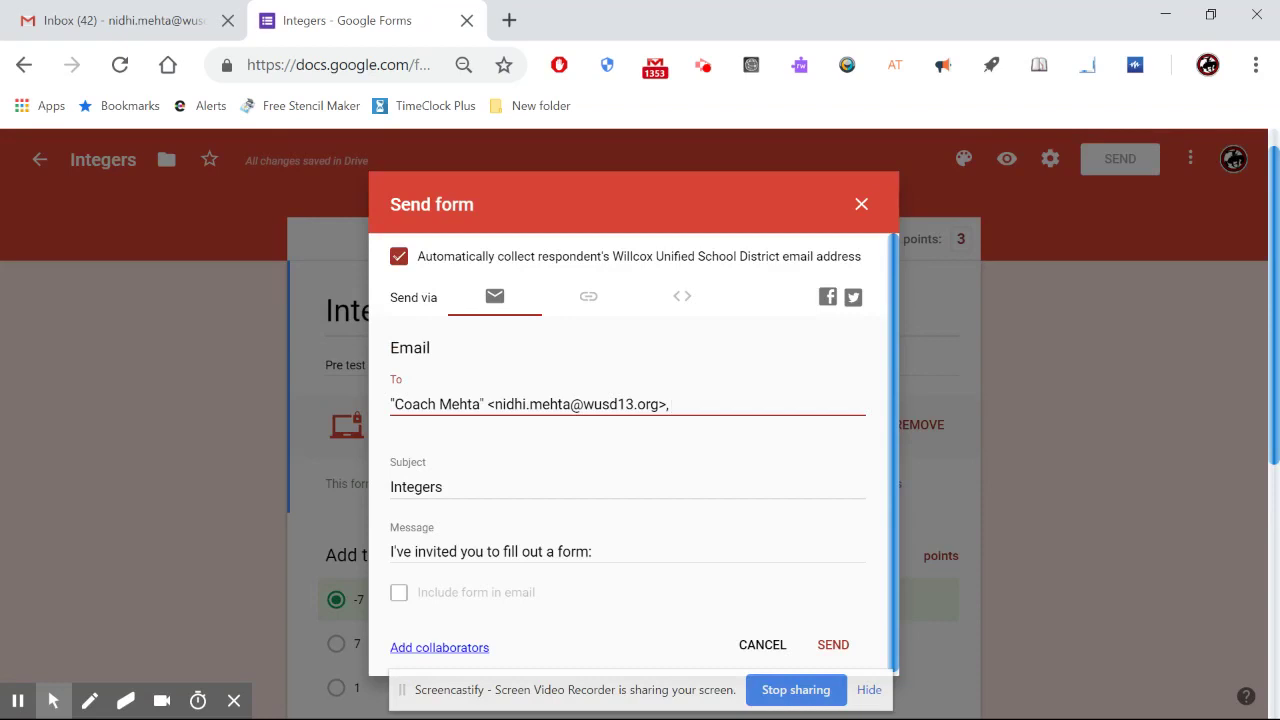
pyautogui.click(833, 644)
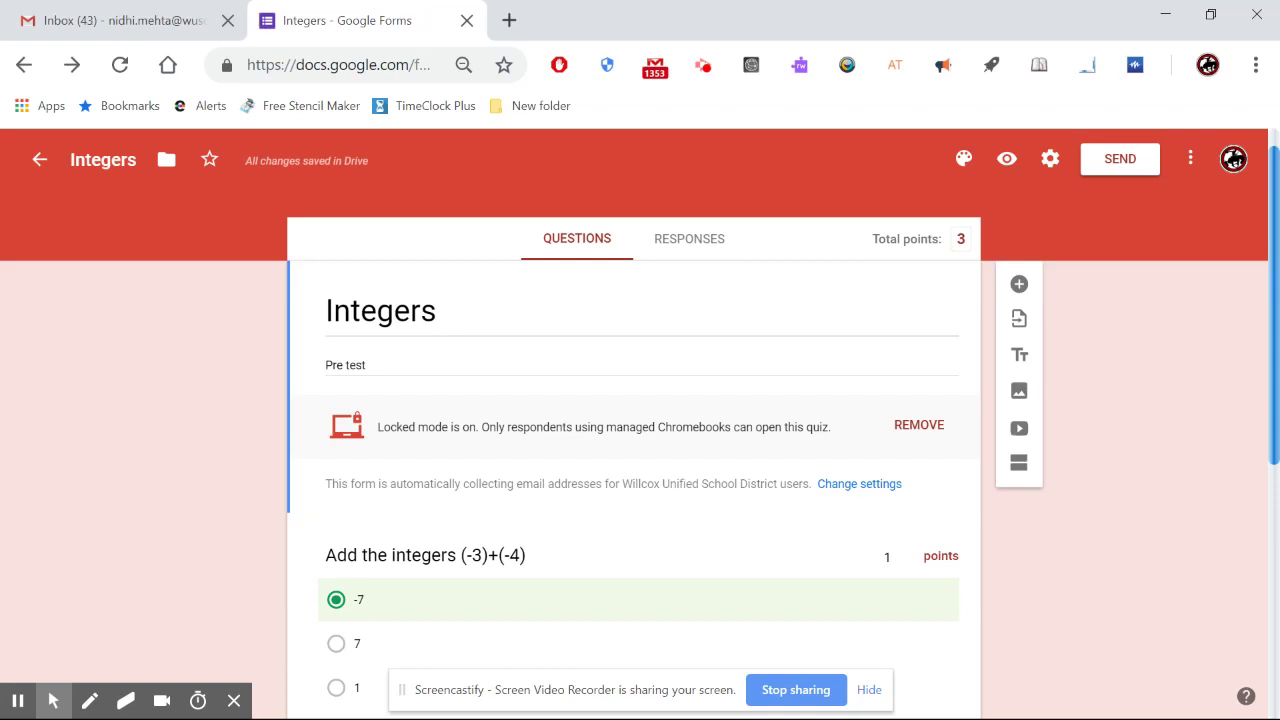
# - Switch to Gmail, open the newest Integers invitation email and look over its contents
pyautogui.click(112, 20)
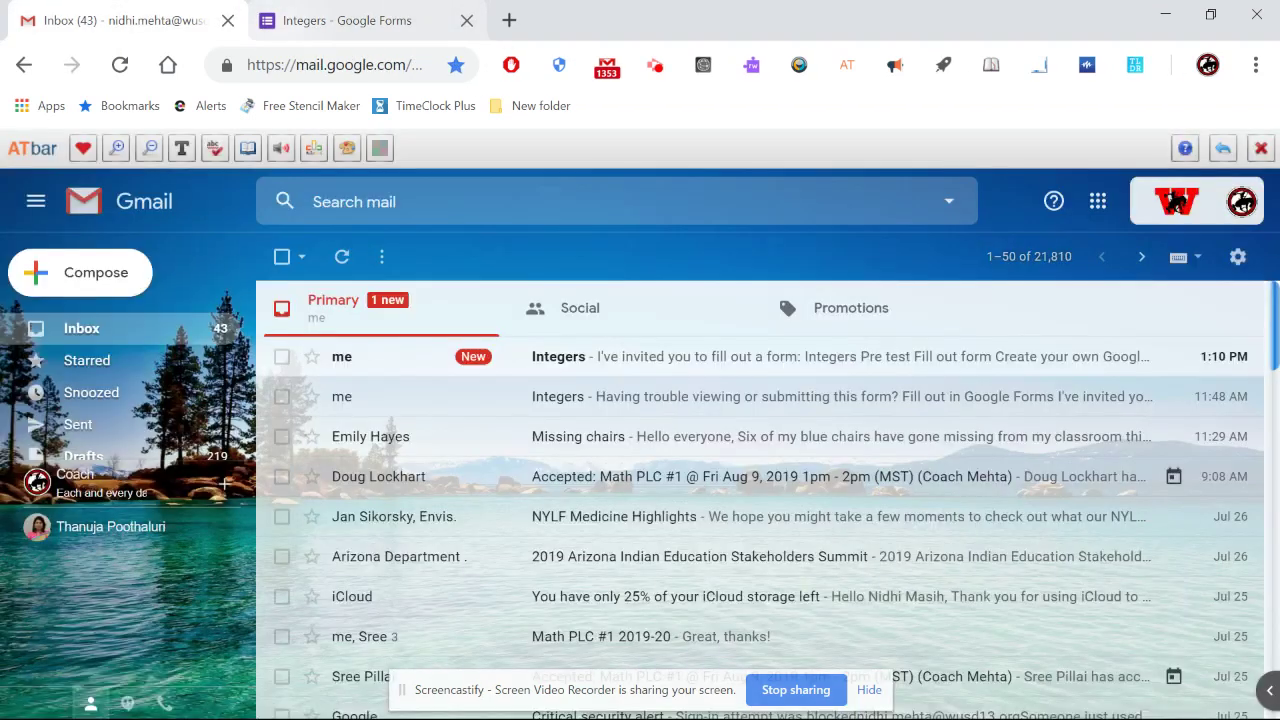
pyautogui.click(788, 356)
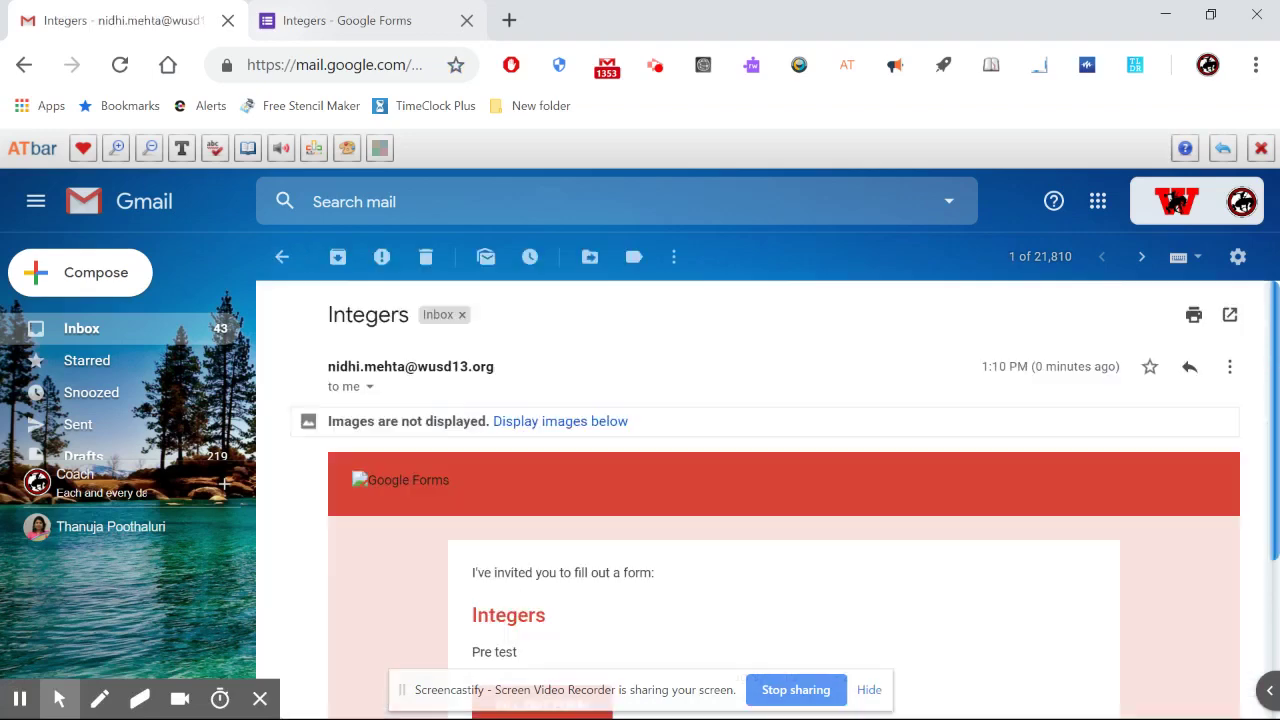
pyautogui.scroll(-2, 788, 334)
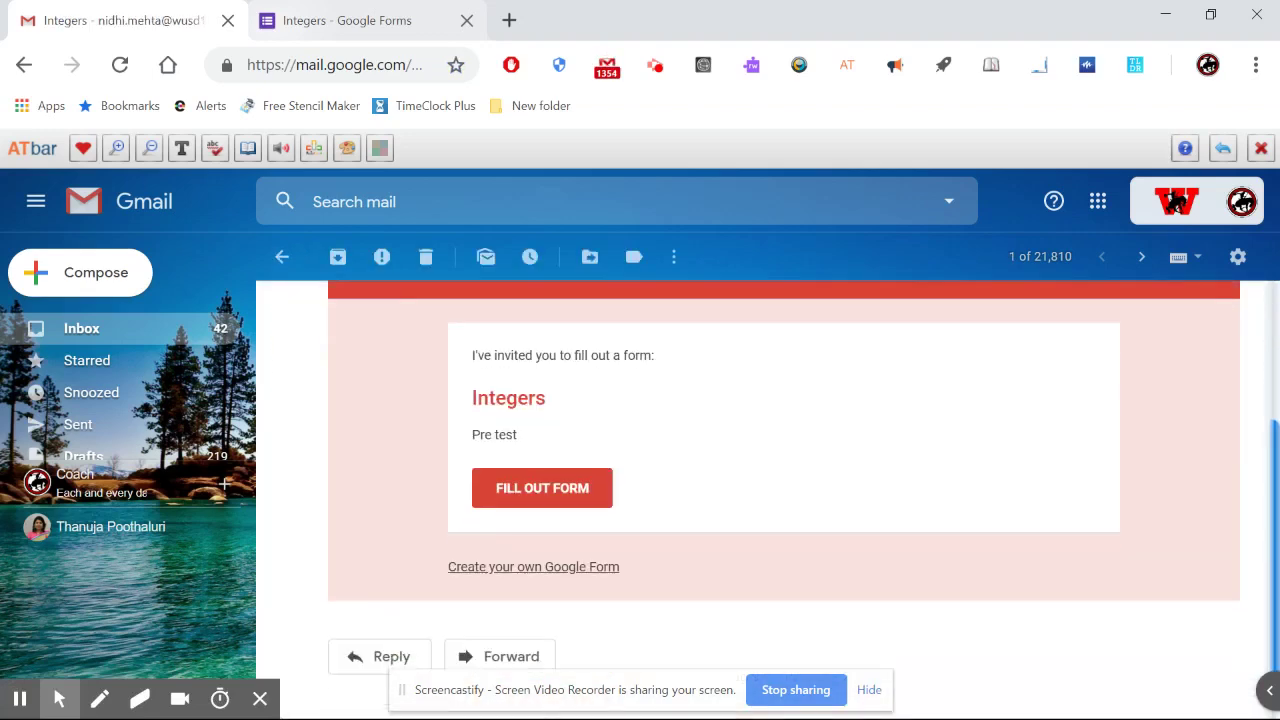
pyautogui.scroll(1, 782, 453)
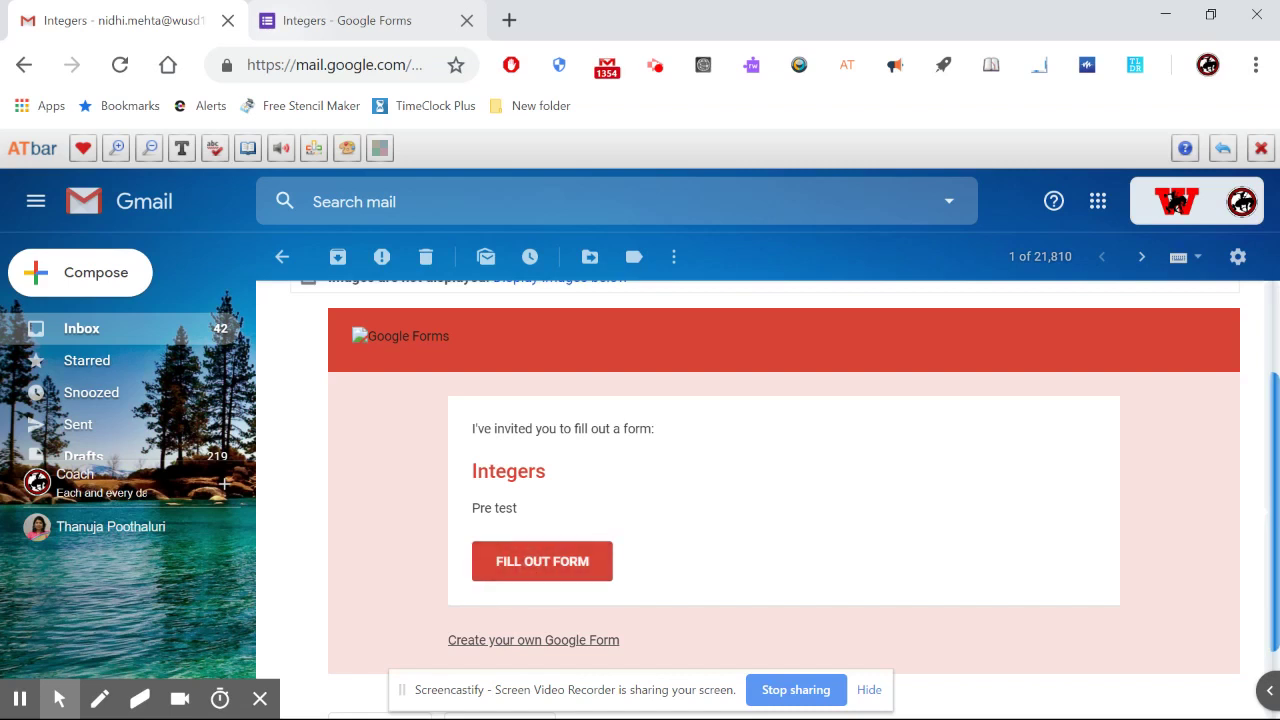
pyautogui.scroll(3, 737, 575)
pyautogui.scroll(-4, 737, 575)
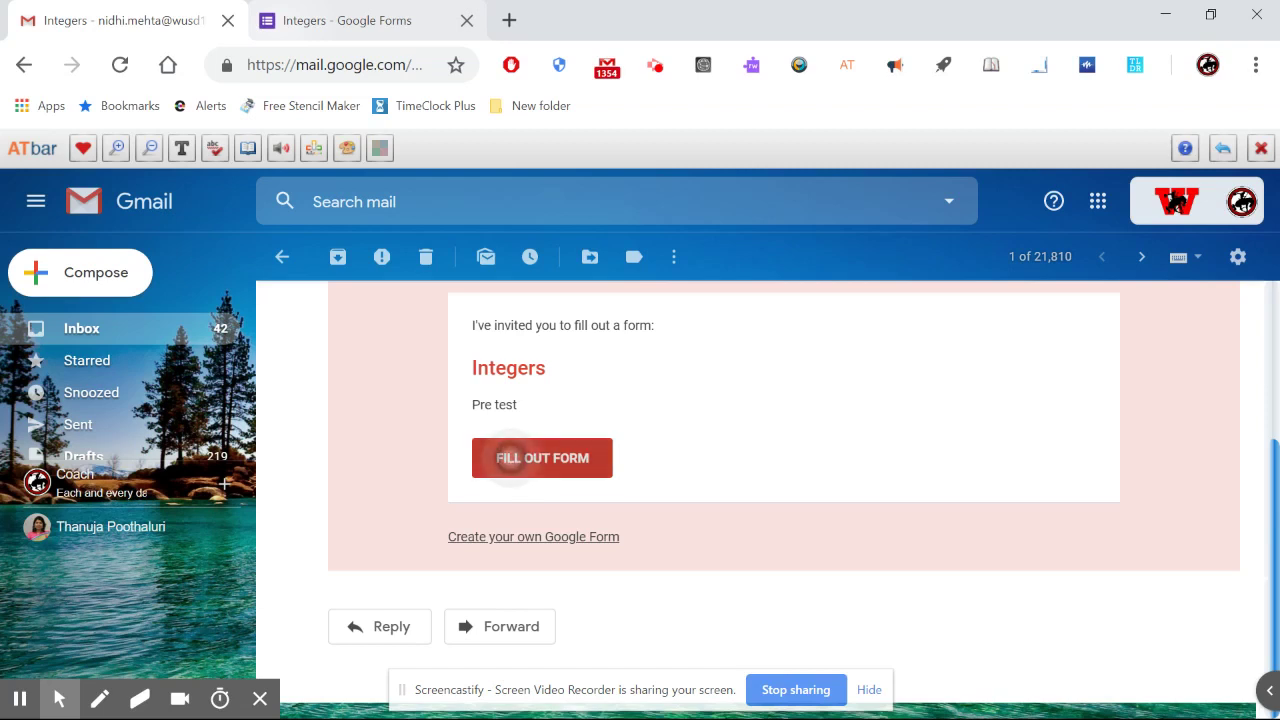
pyautogui.scroll(3, 520, 490)
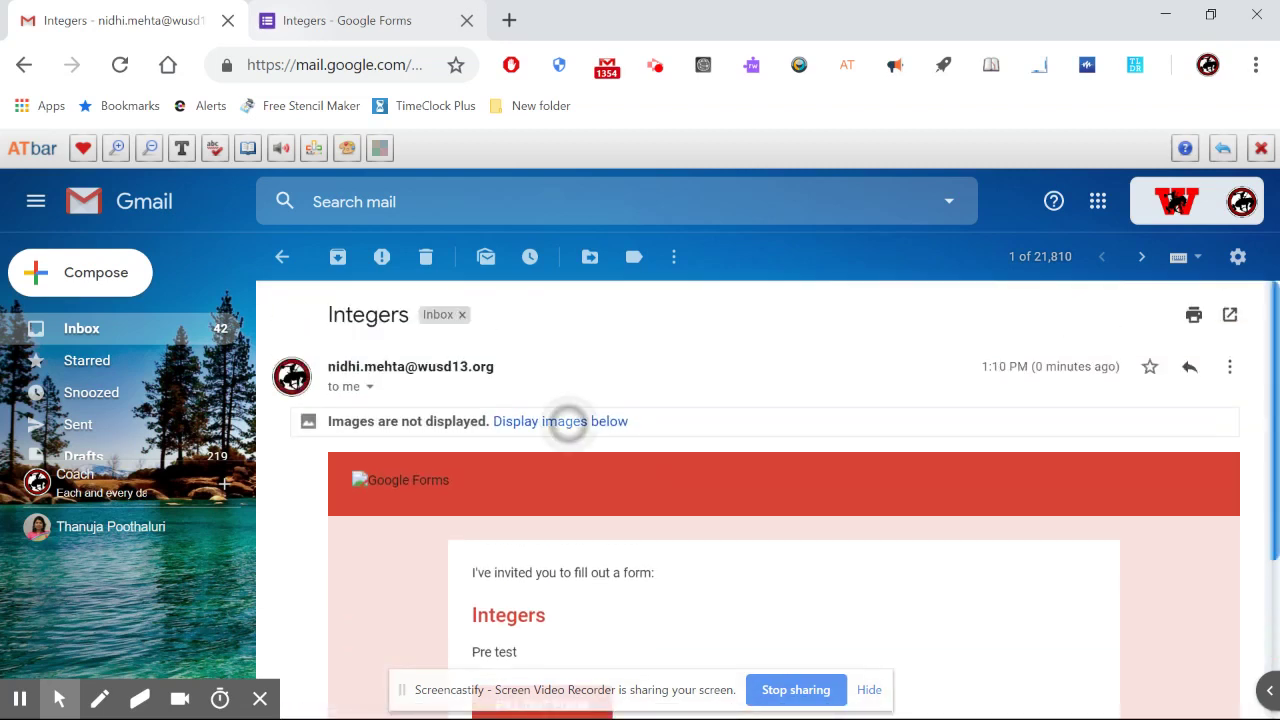
# - Display the images in the invitation email and open the linked form to fill it out
pyautogui.click(567, 421)
pyautogui.scroll(-2, 686, 534)
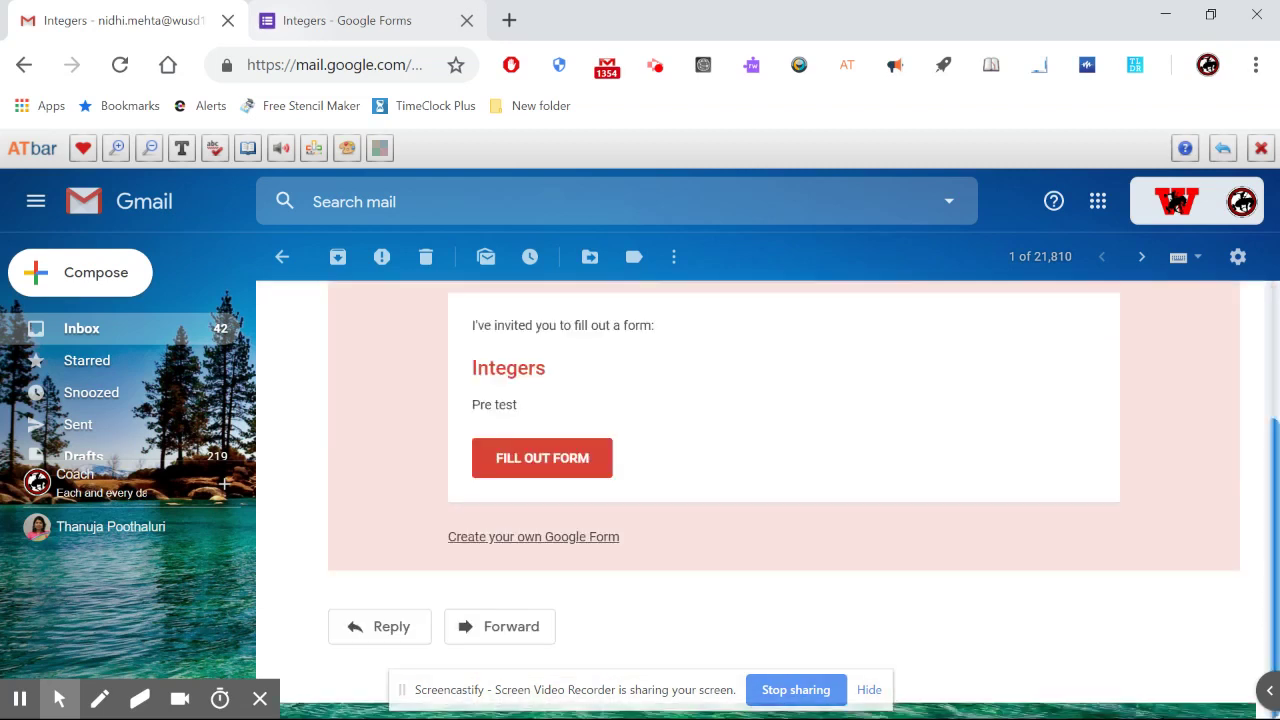
pyautogui.scroll(2, 760, 500)
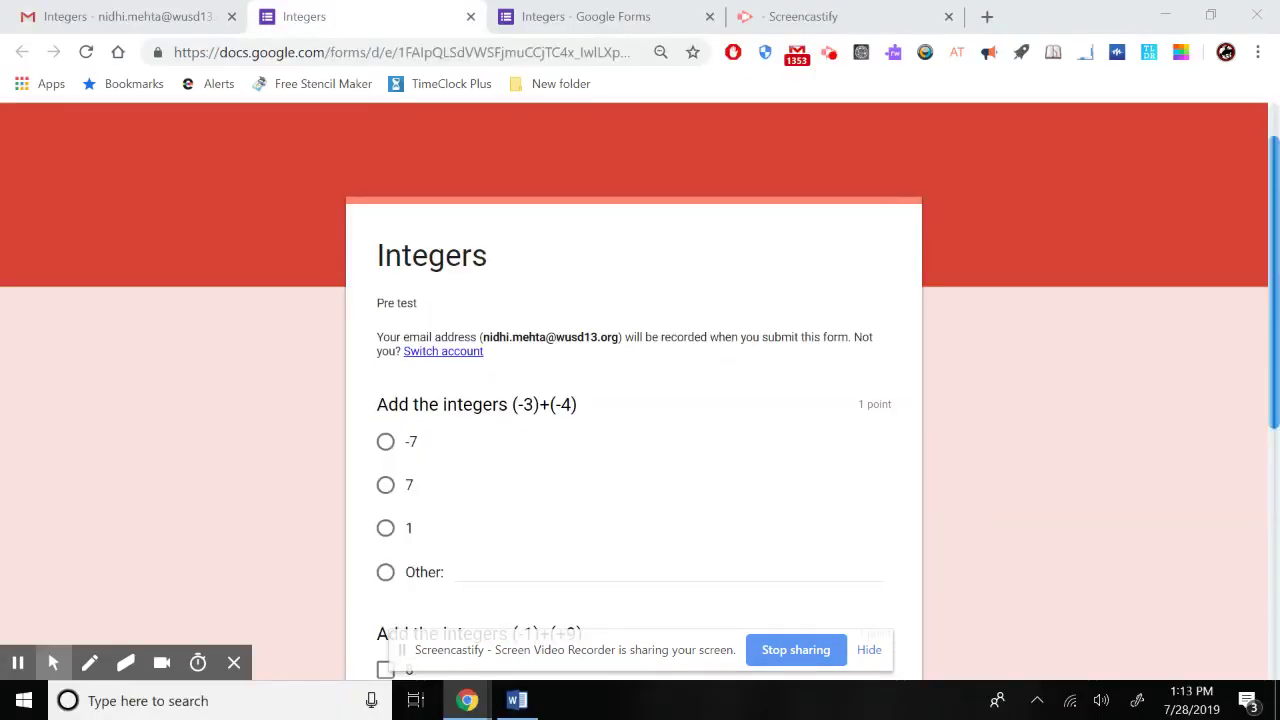
# - Answer the (-3)+(-4) question with -7 and tick -8 for the (-1)+(+9) question
pyautogui.scroll(-2, 703, 491)
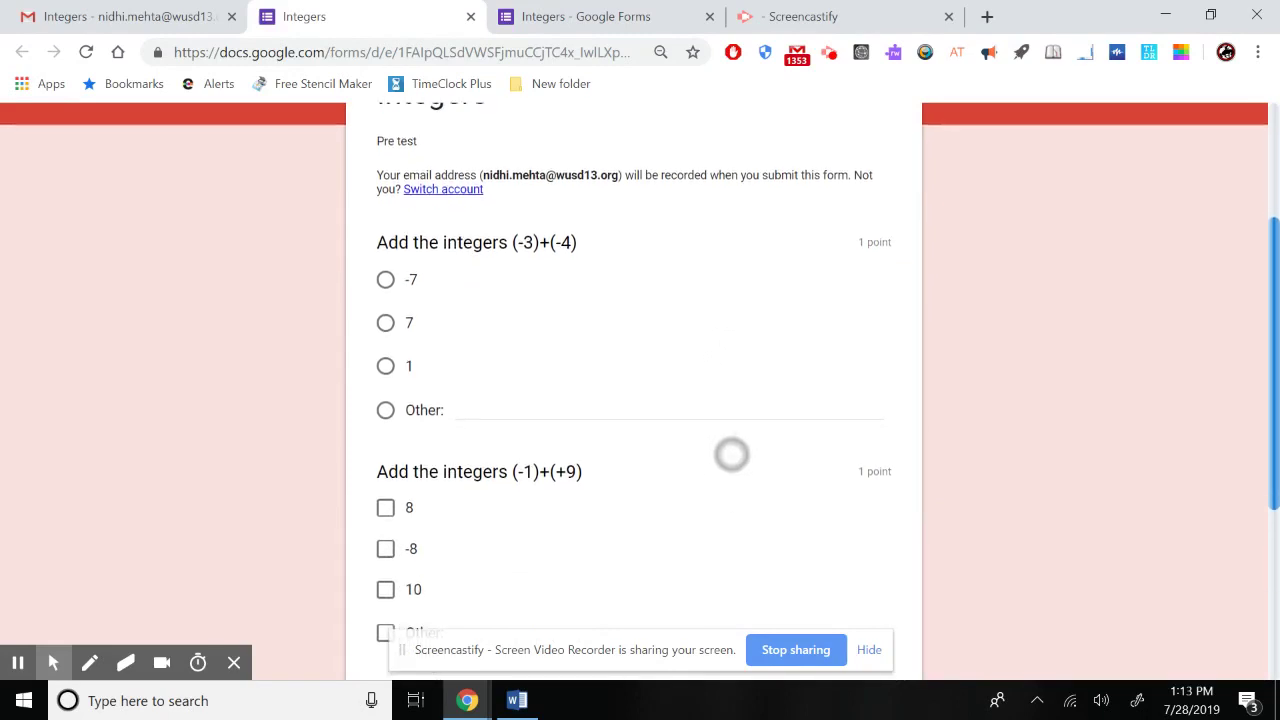
pyautogui.scroll(-1, 748, 486)
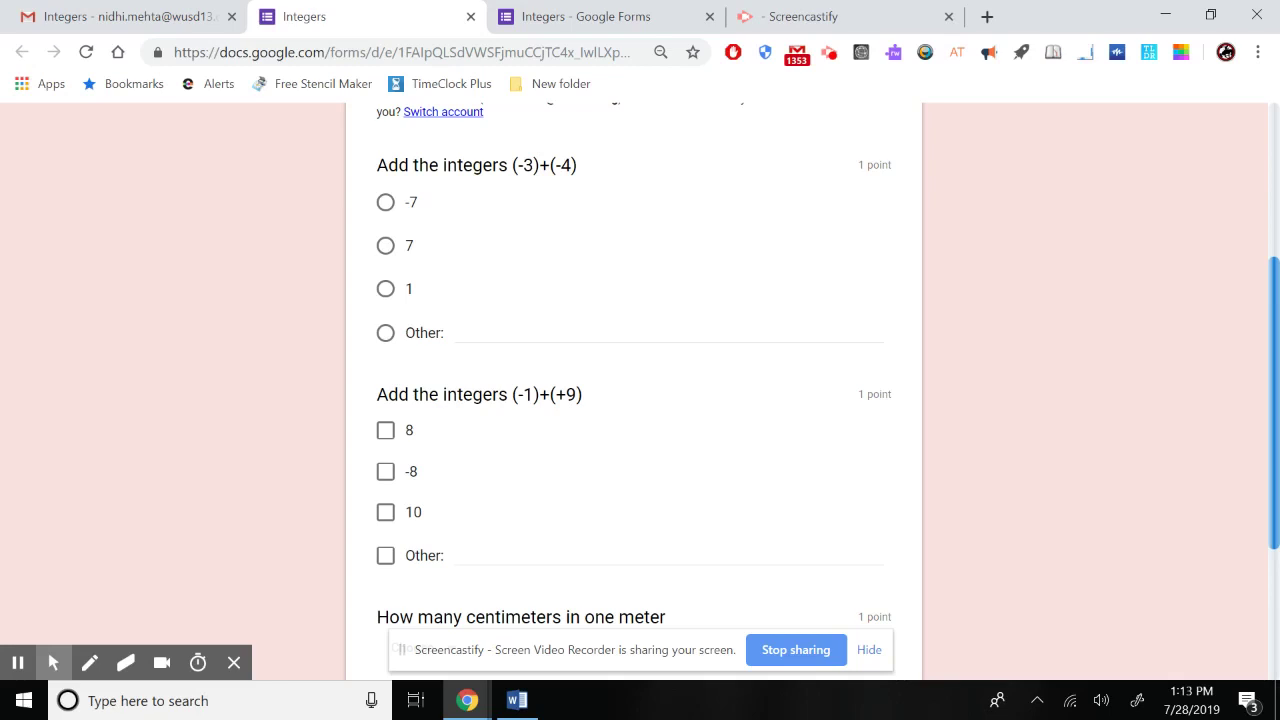
pyautogui.click(419, 209)
pyautogui.scroll(-2, 640, 440)
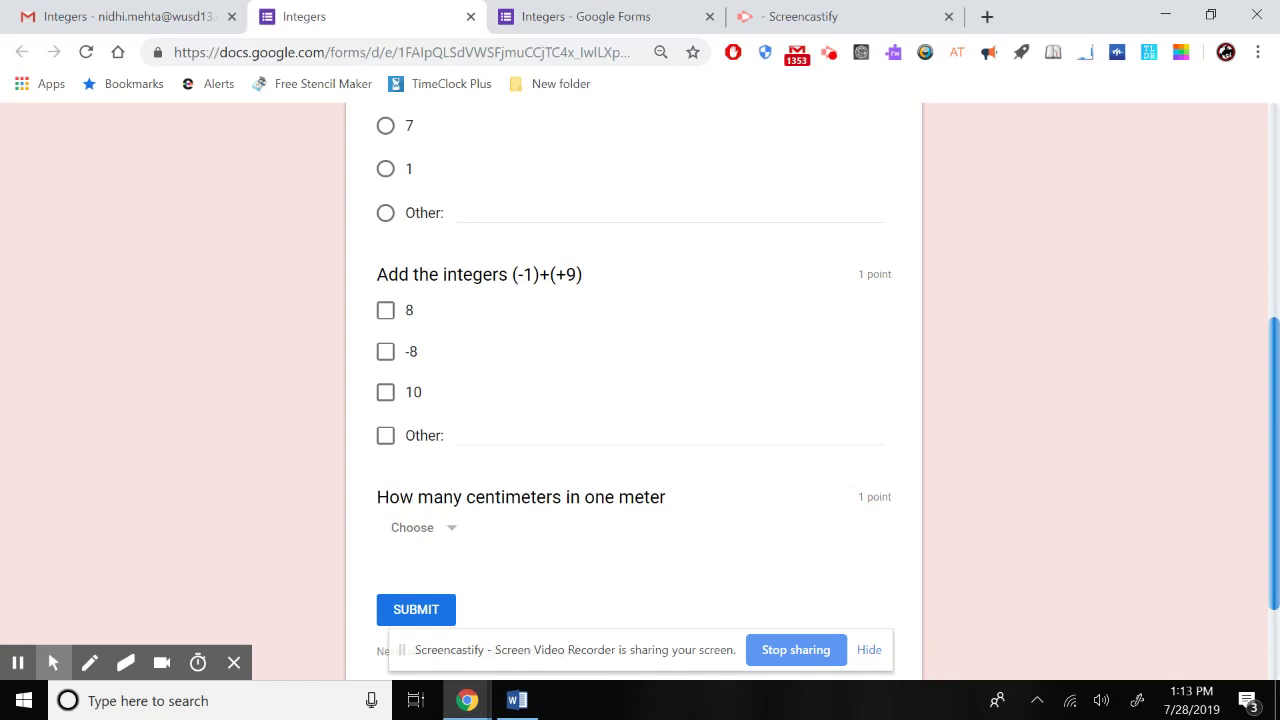
pyautogui.click(385, 351)
# - Answer the centimeters in one meter question with 100 and submit the quiz
pyautogui.scroll(-3, 640, 500)
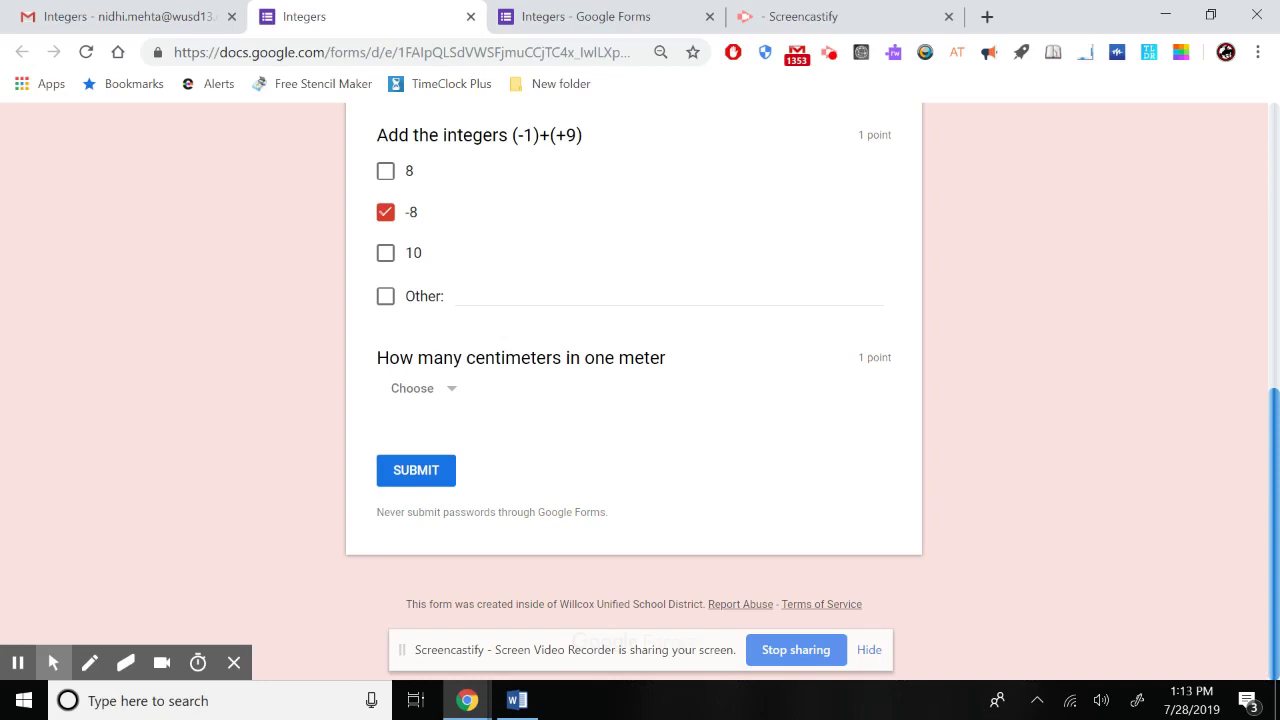
pyautogui.click(451, 388)
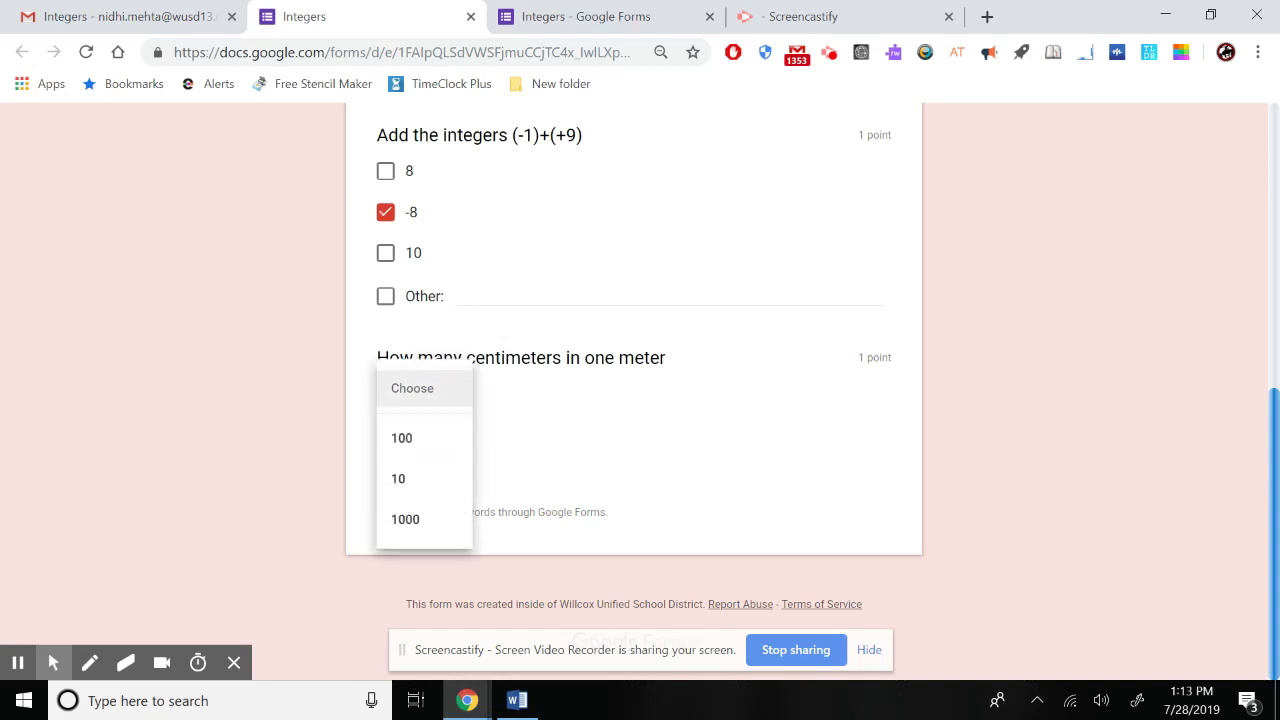
pyautogui.click(424, 438)
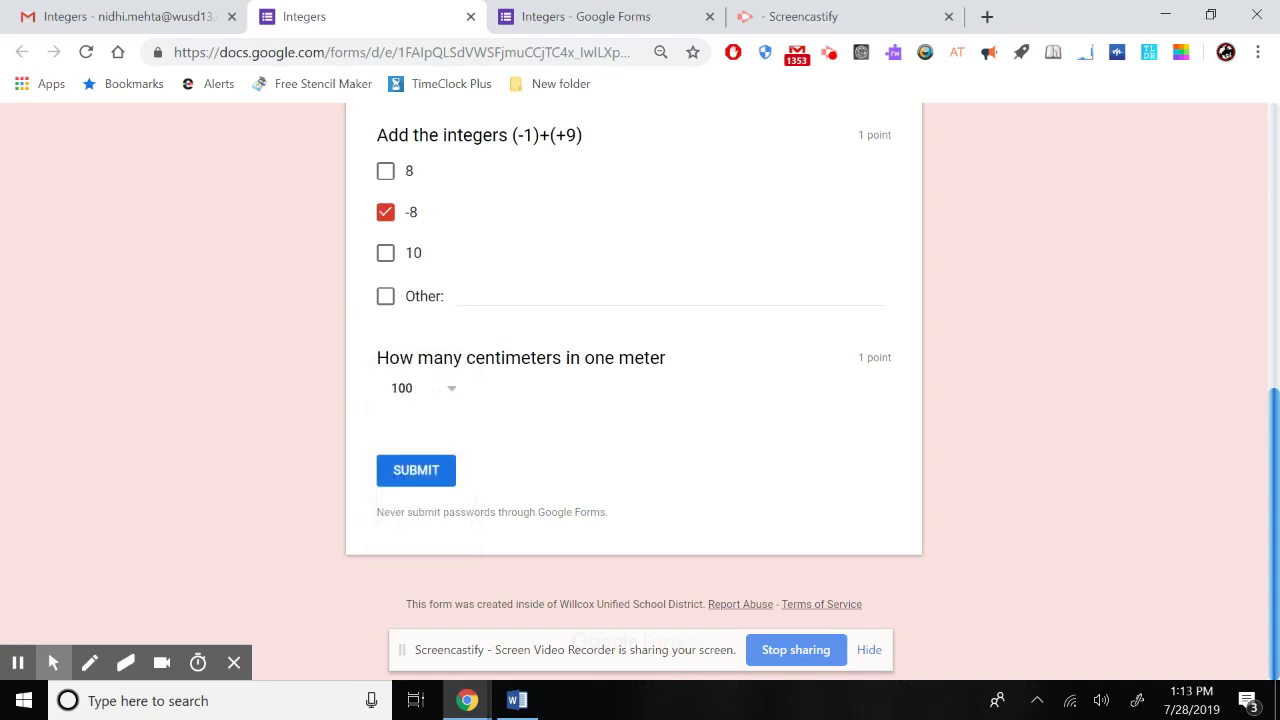
pyautogui.click(423, 474)
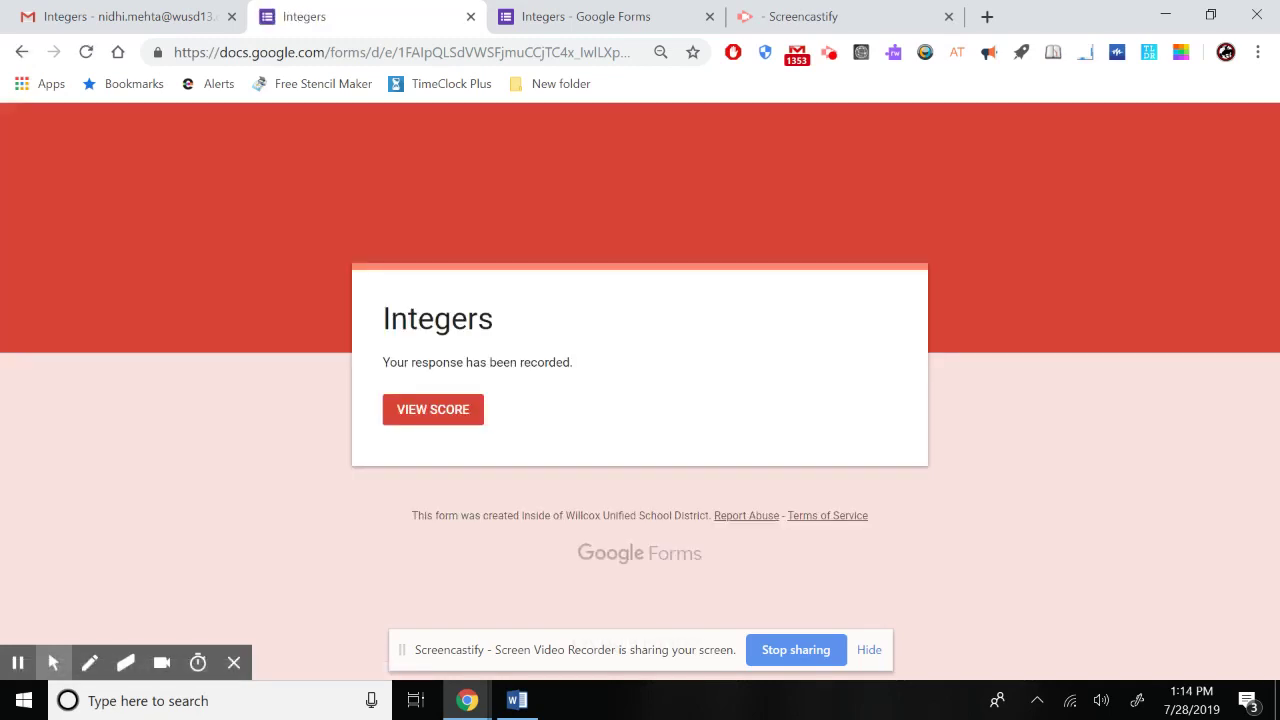
# - Open the quiz score and examine the graded answers, correct answers and feedback for all three questions
pyautogui.click(440, 410)
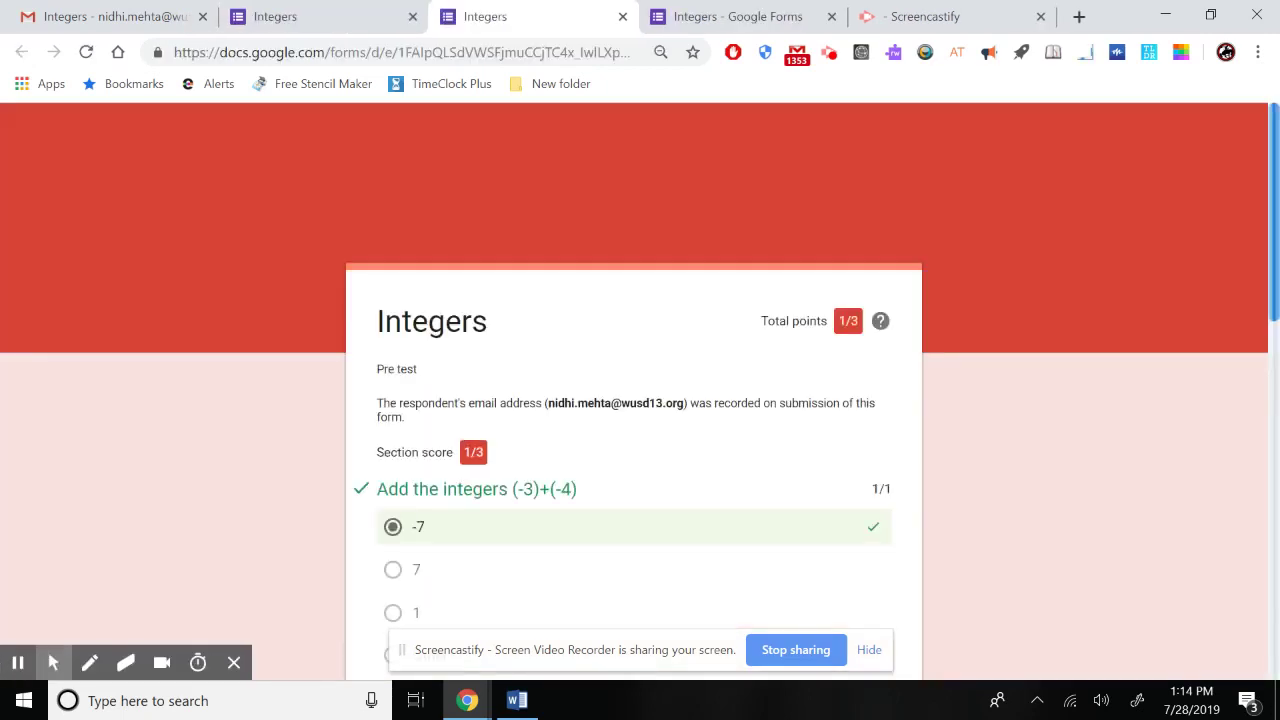
pyautogui.scroll(-5, 994, 503)
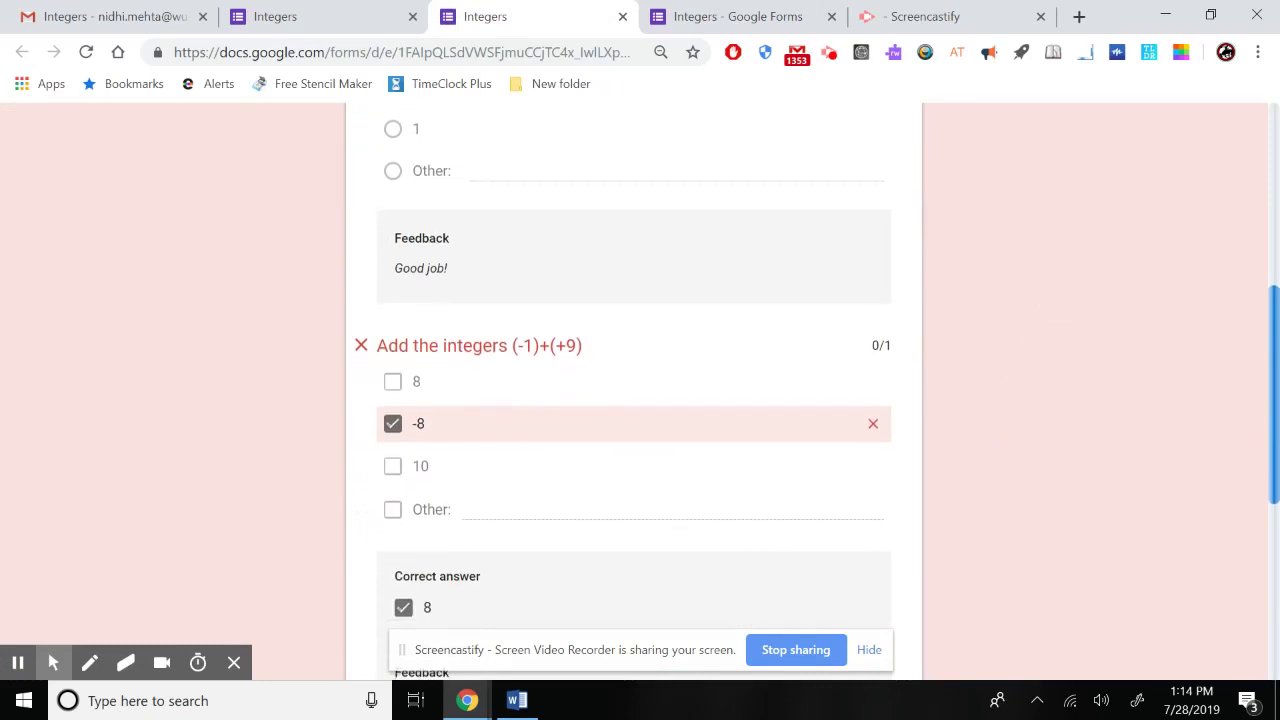
pyautogui.scroll(-2, 994, 451)
pyautogui.scroll(-2, 989, 468)
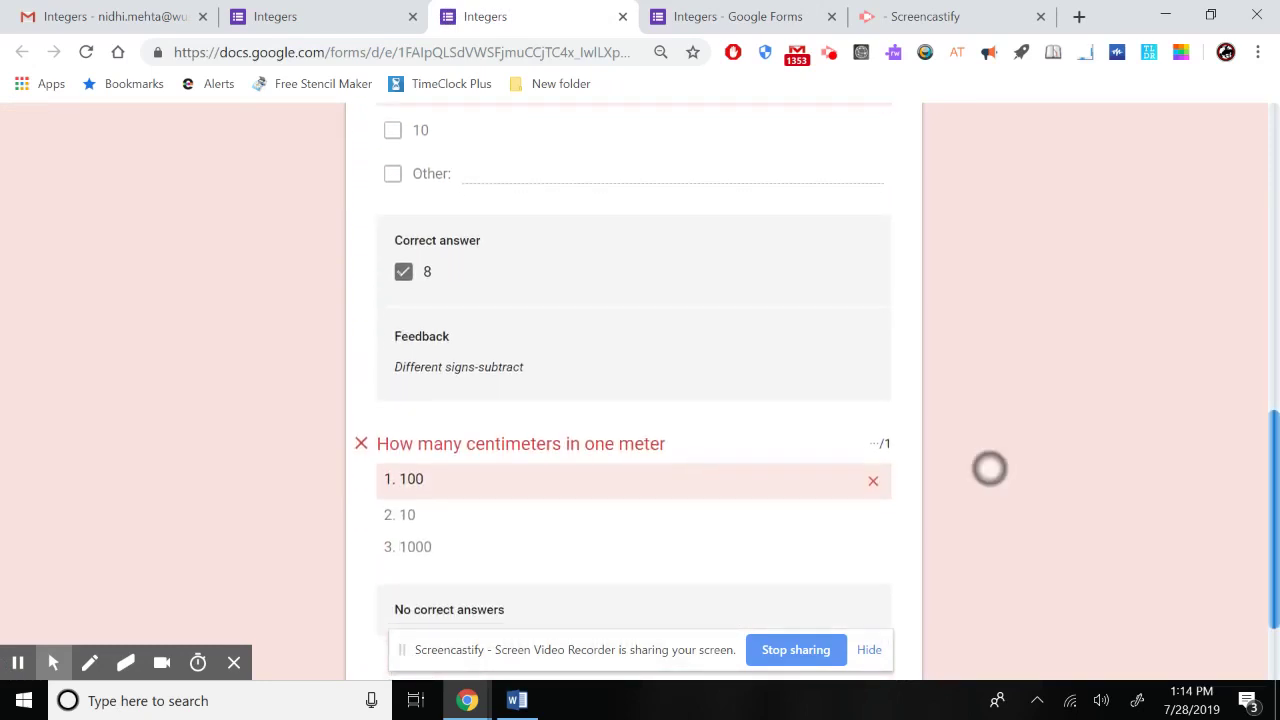
pyautogui.scroll(-1, 989, 468)
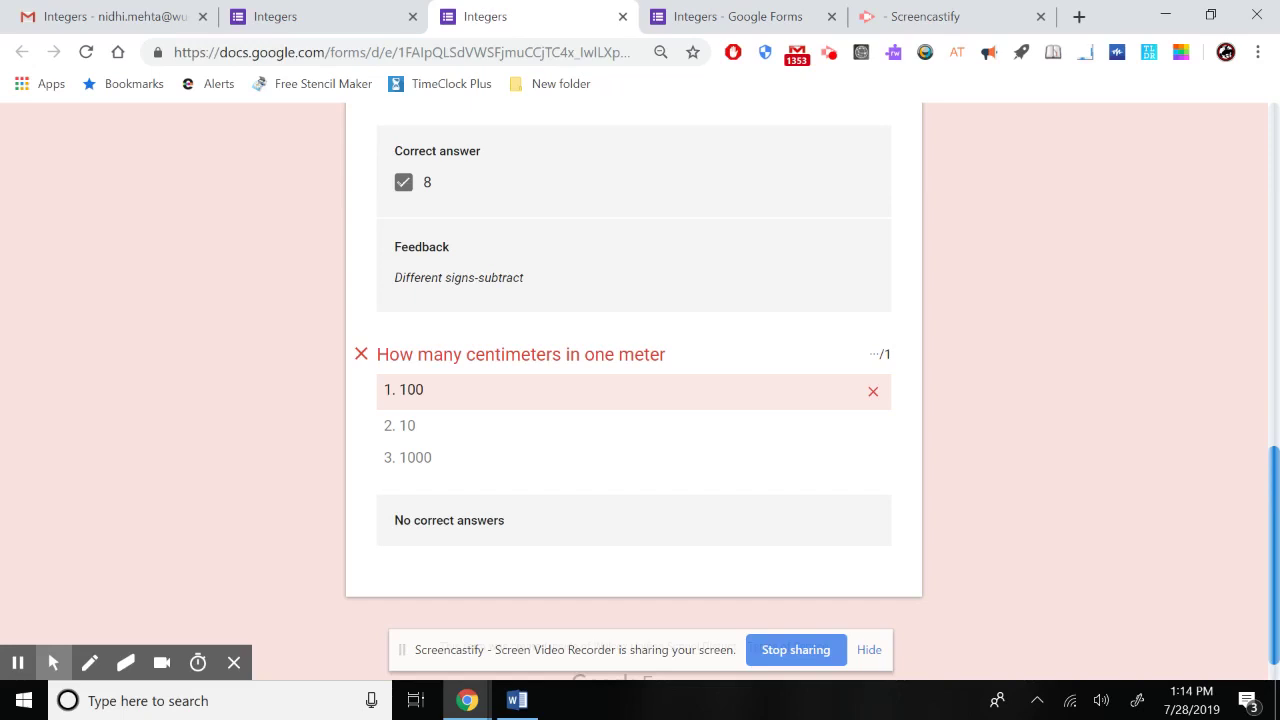
pyautogui.scroll(1, 1000, 337)
pyautogui.scroll(2, 994, 314)
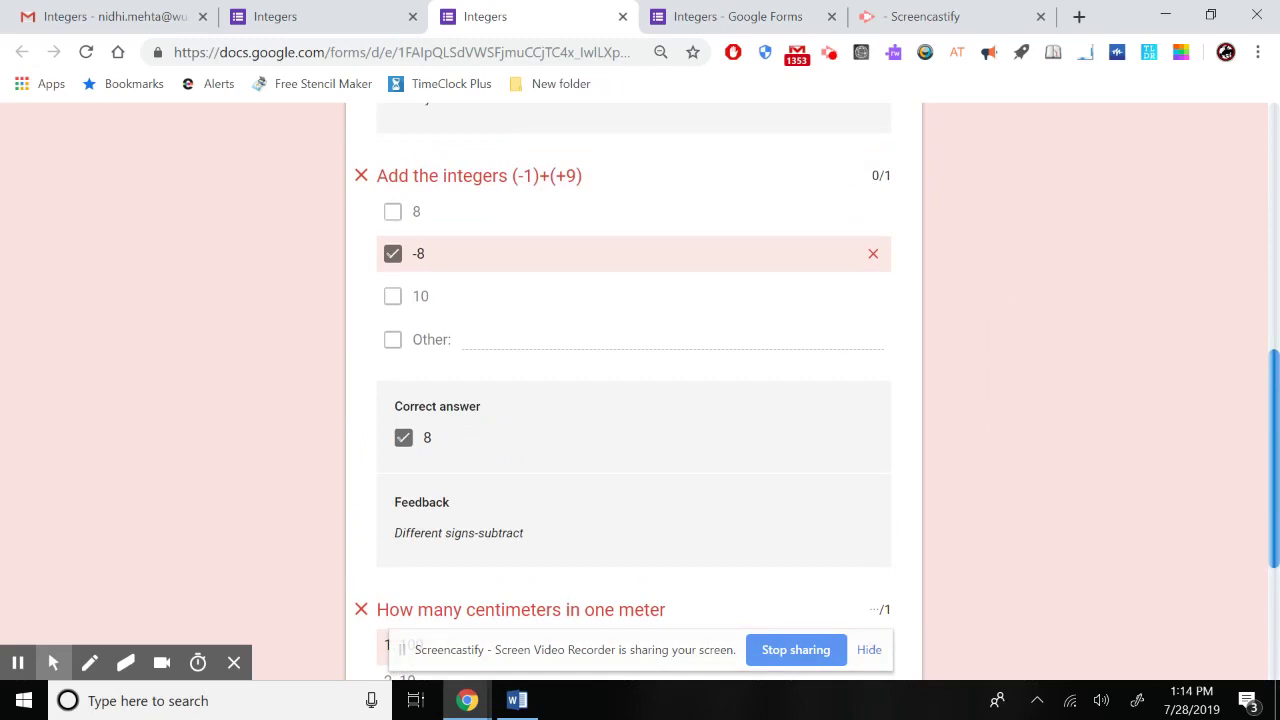
pyautogui.scroll(-2, 277, 600)
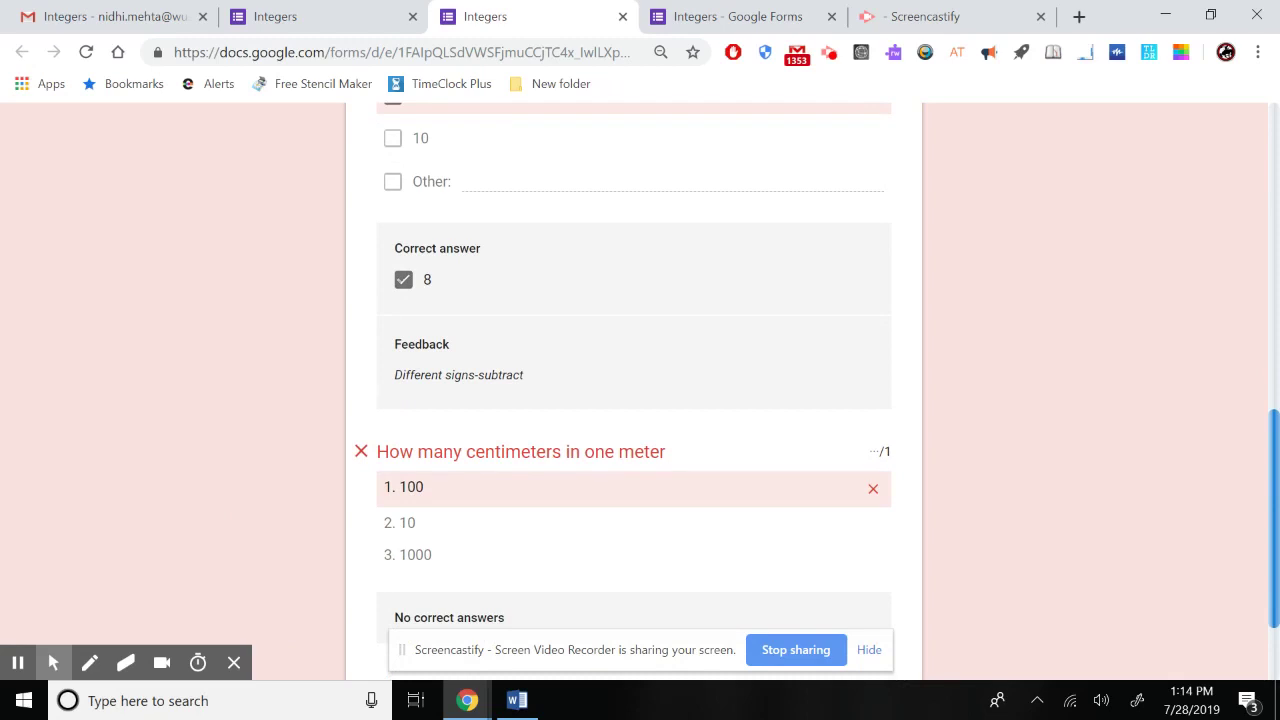
pyautogui.scroll(2, 991, 551)
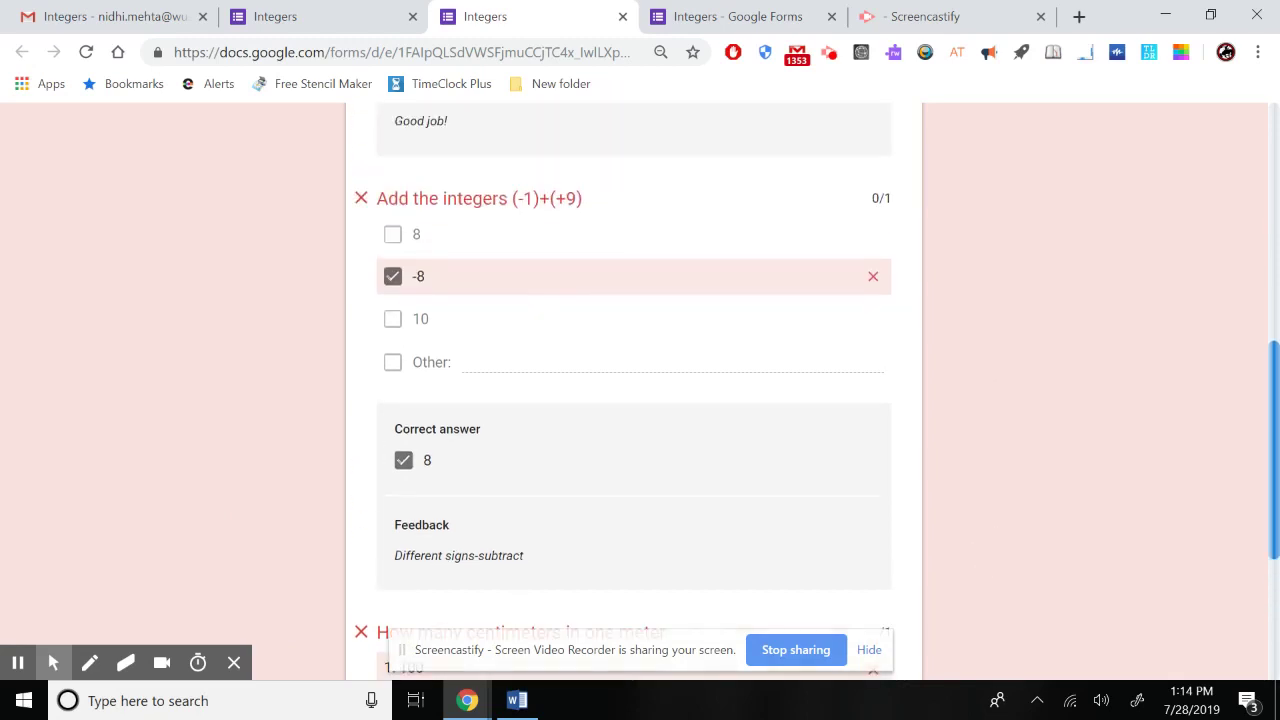
pyautogui.scroll(1, 1026, 446)
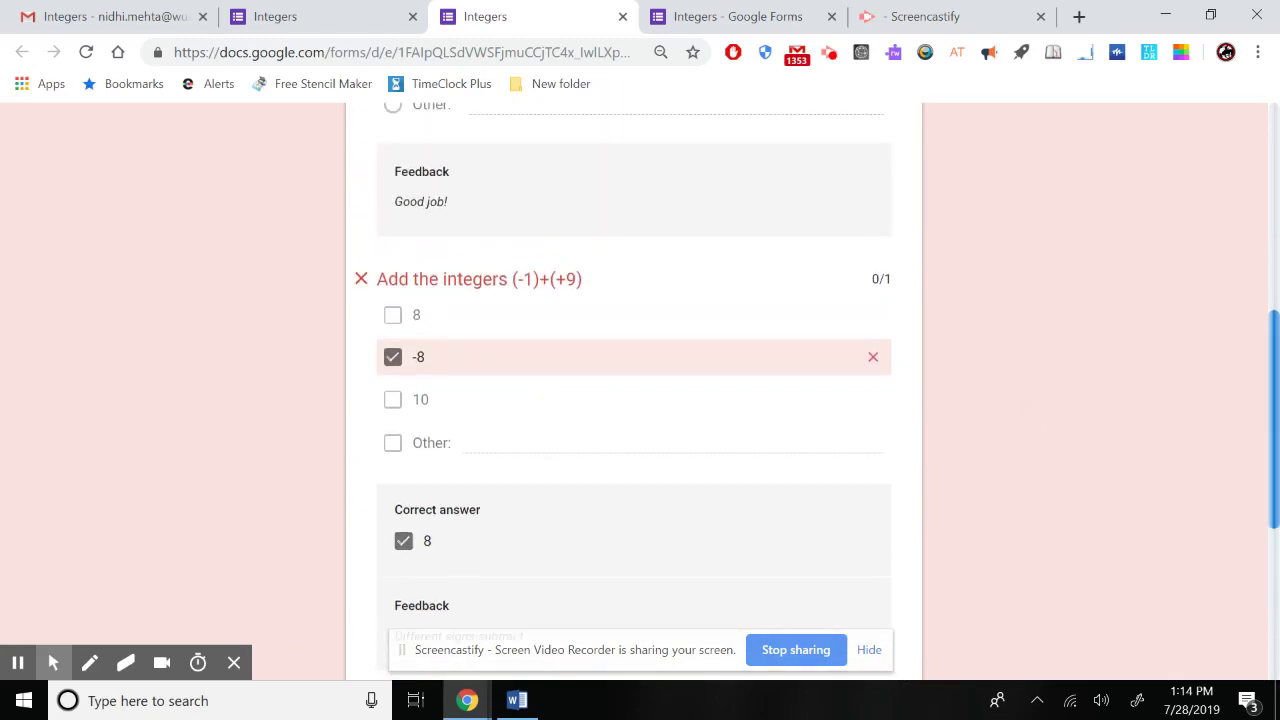
pyautogui.scroll(-1, 1011, 431)
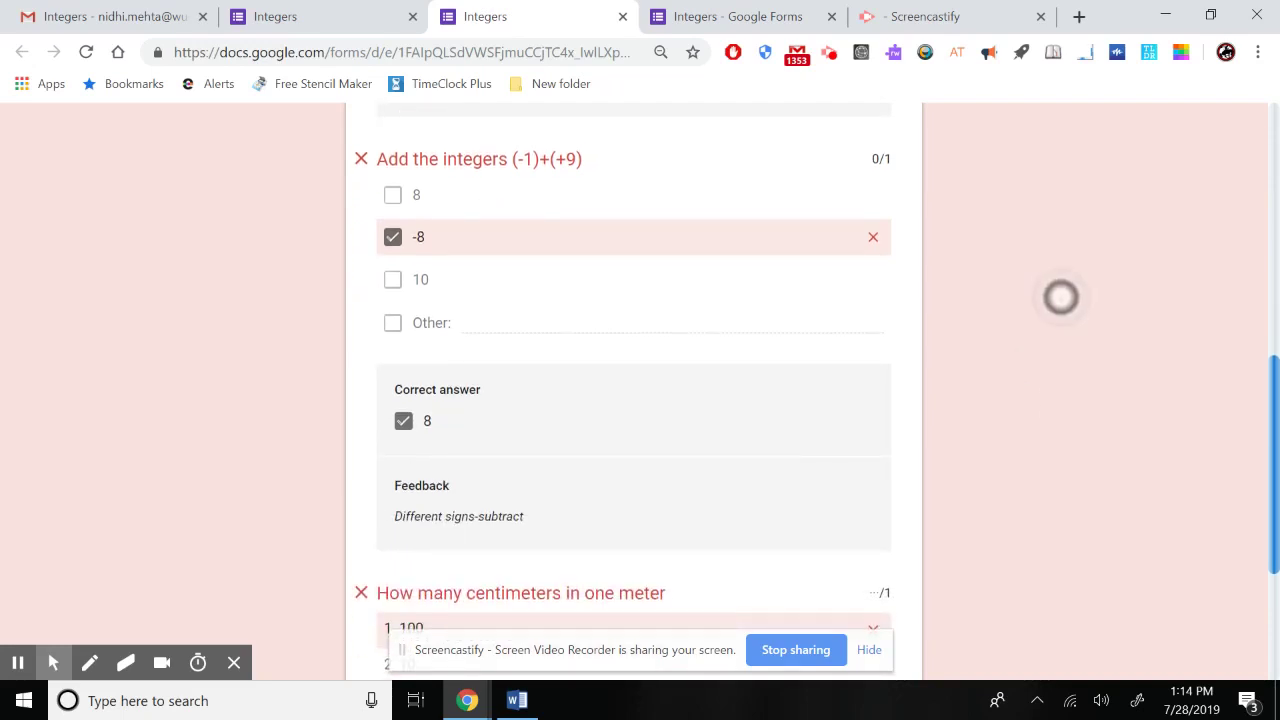
pyautogui.scroll(4, 1061, 297)
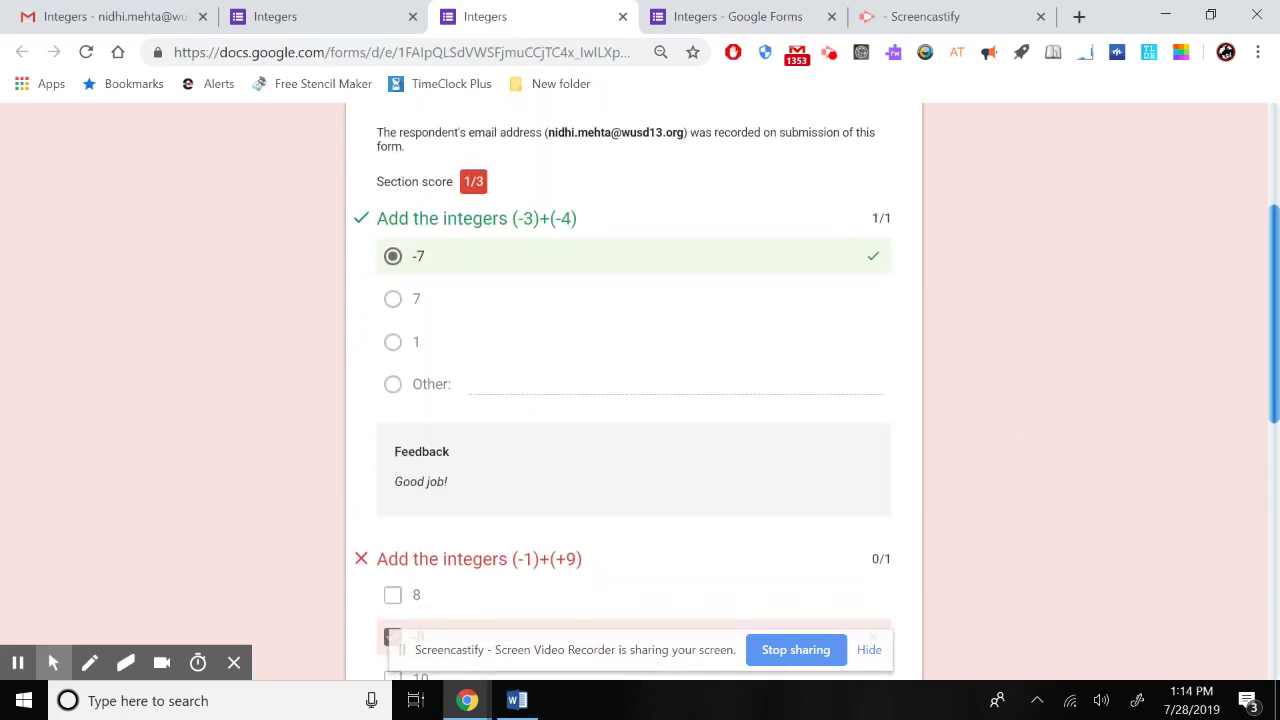
pyautogui.scroll(-7, 1012, 529)
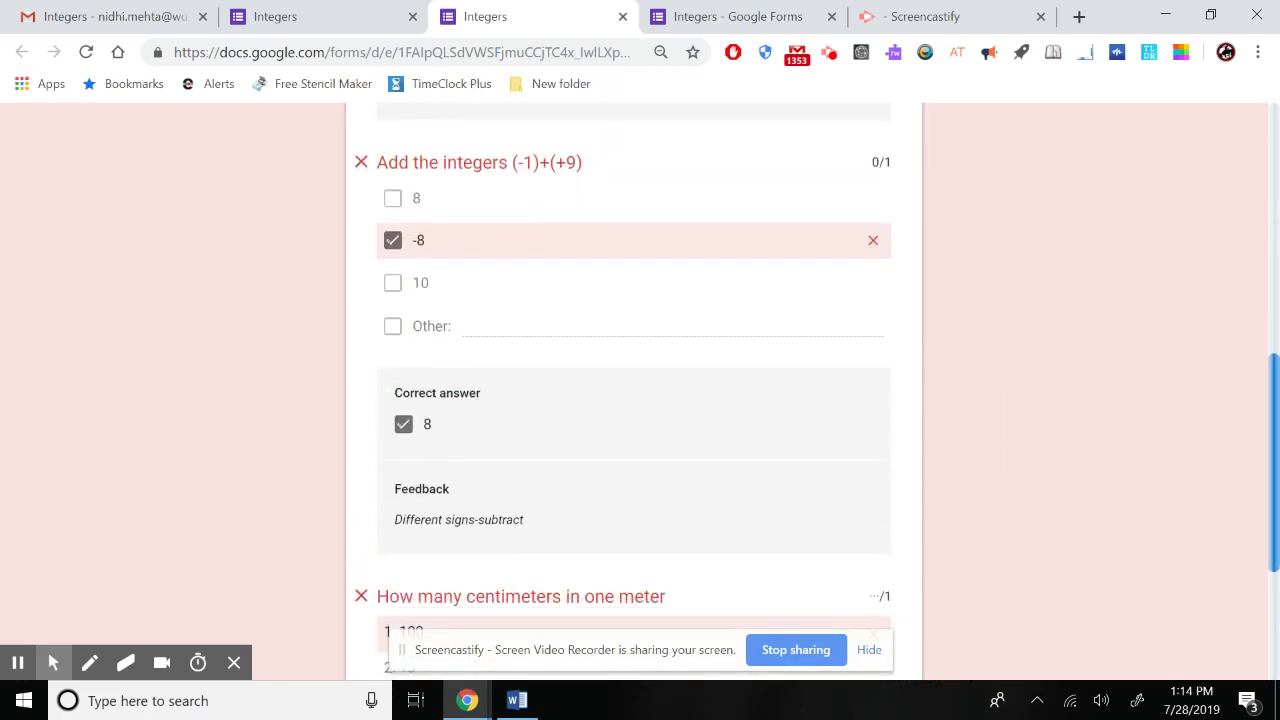
pyautogui.scroll(5, 1061, 355)
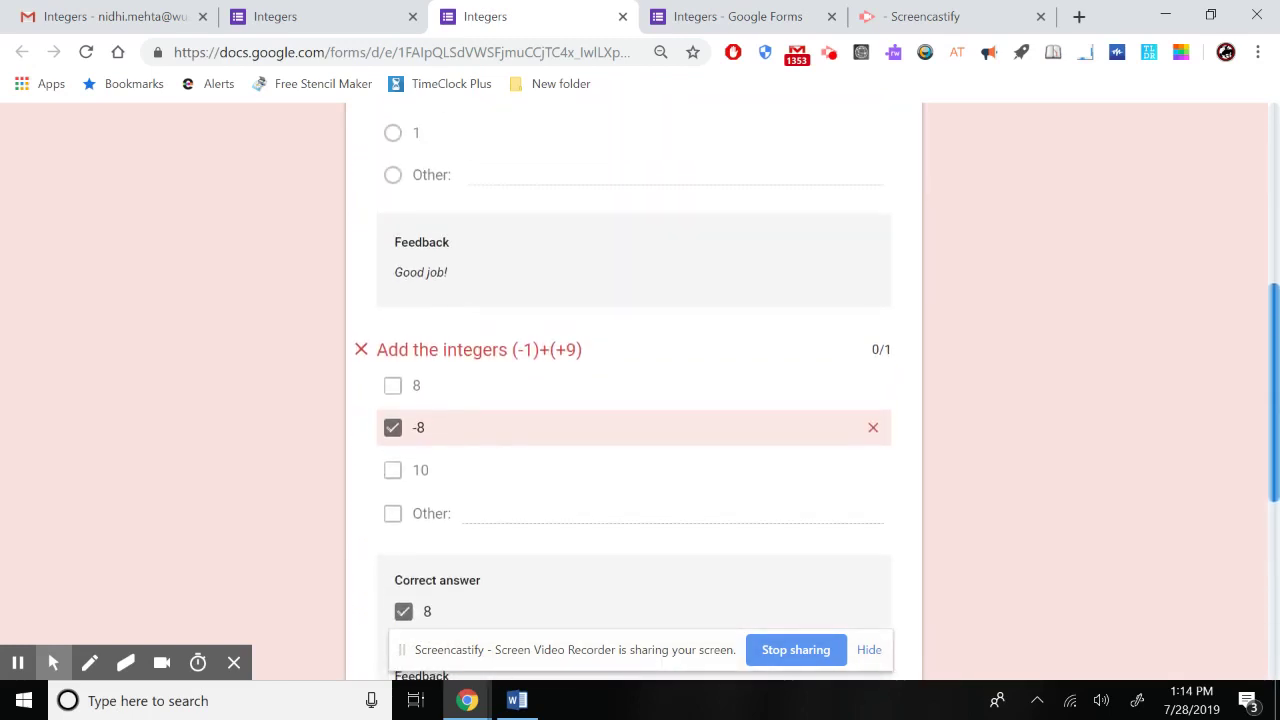
pyautogui.scroll(2, 1075, 300)
pyautogui.scroll(3, 1075, 288)
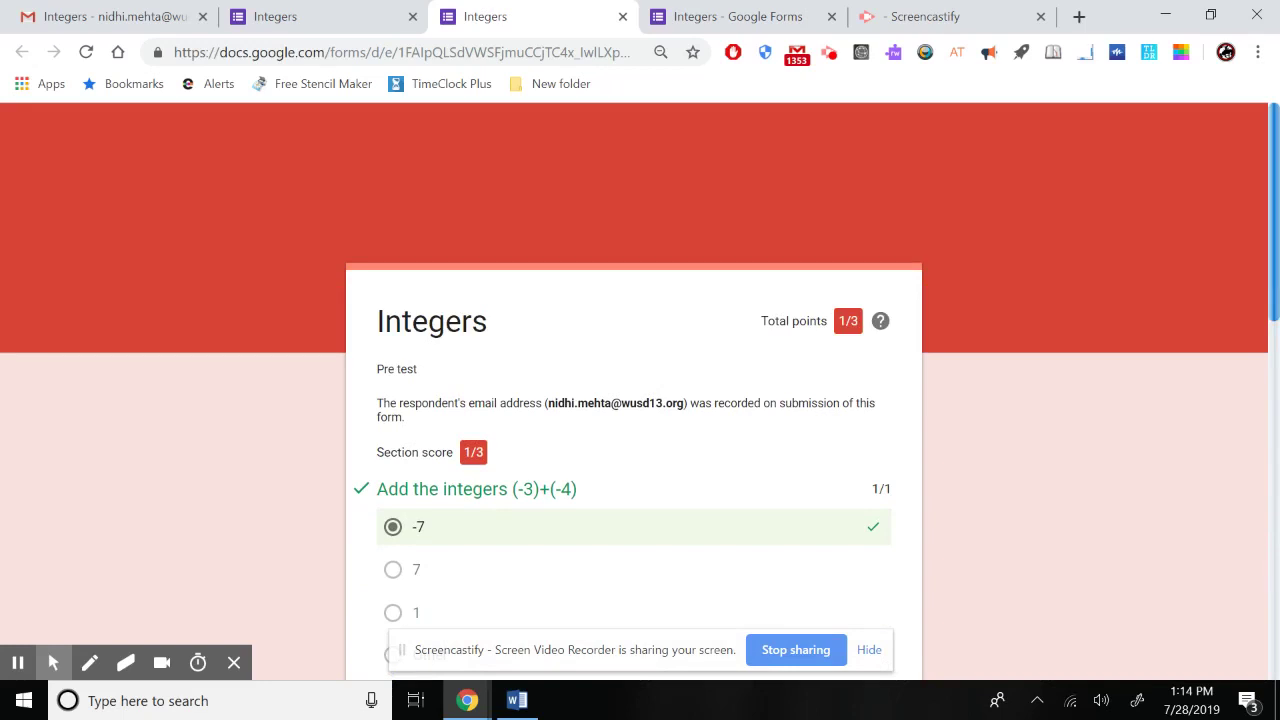
# - Return to the Integers form editor and review the response summary, including the insights, scores and per-question charts
pyautogui.hotkey('ctrl', 'shift', 'Tab')
pyautogui.hotkey('ctrl', 'w')
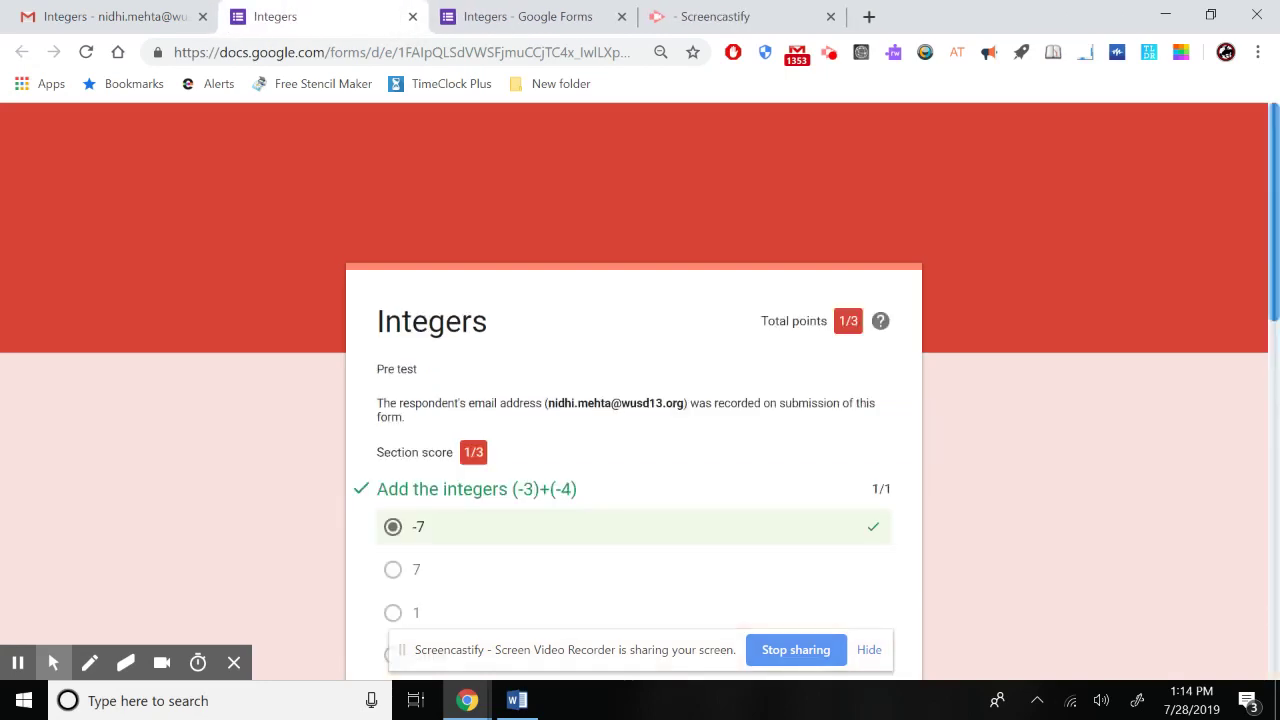
pyautogui.hotkey('ctrl', 'Tab')
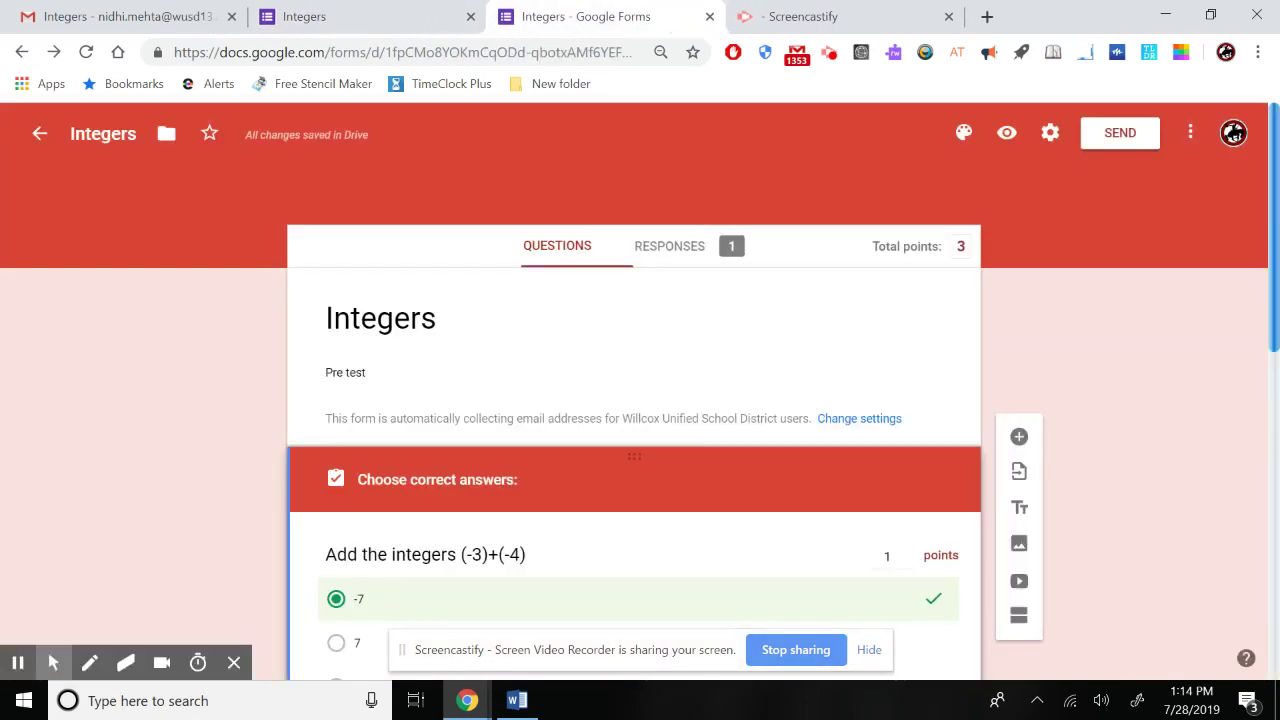
pyautogui.click(706, 258)
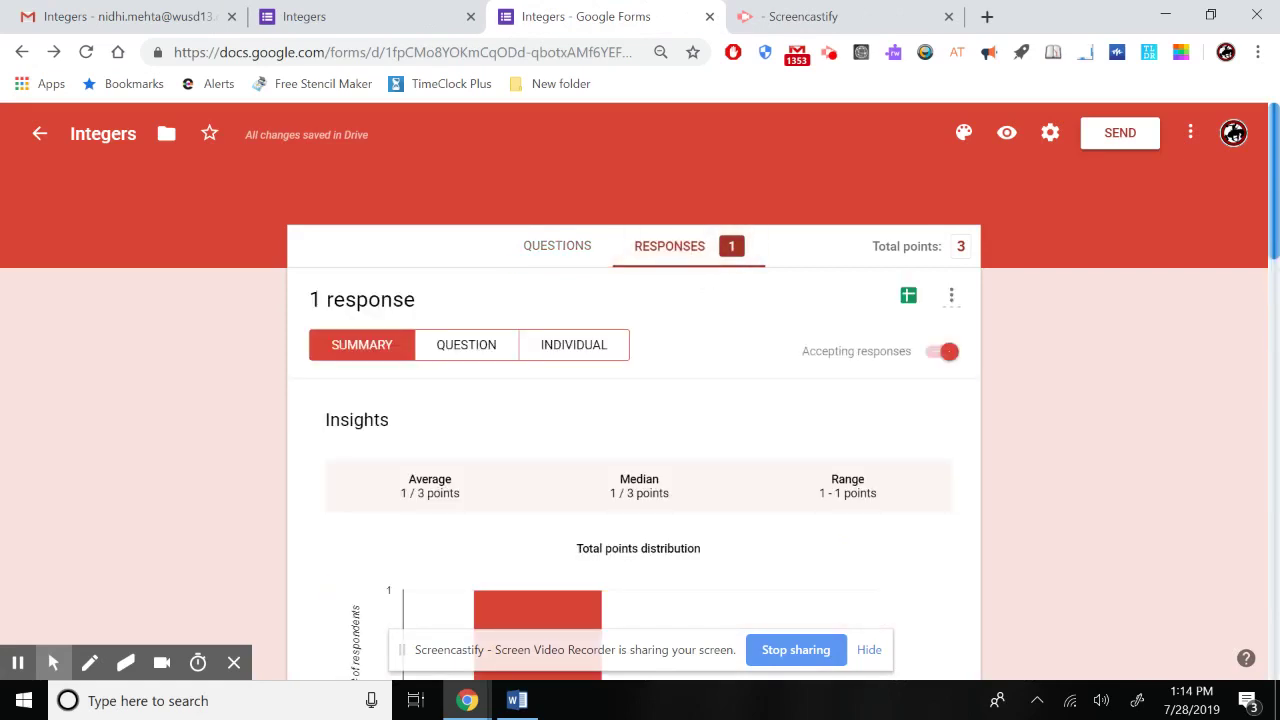
pyautogui.scroll(-5, 880, 417)
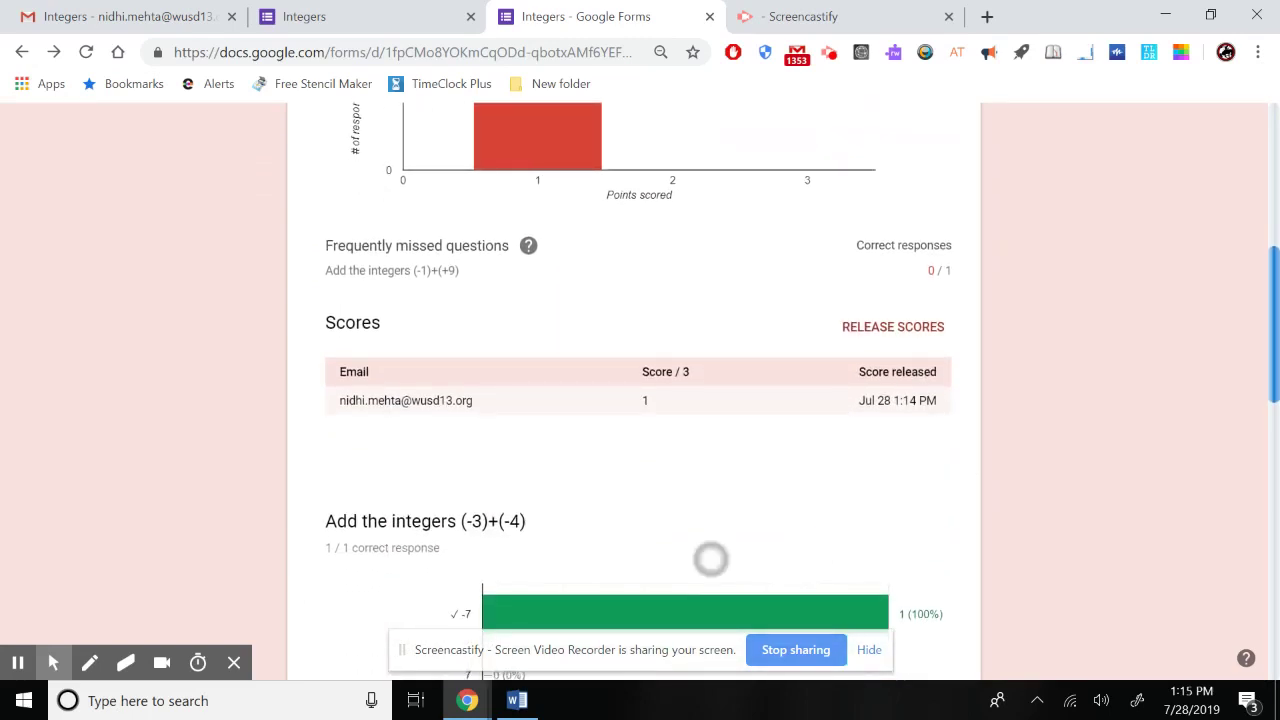
pyautogui.scroll(-2, 709, 557)
pyautogui.scroll(-9, 634, 400)
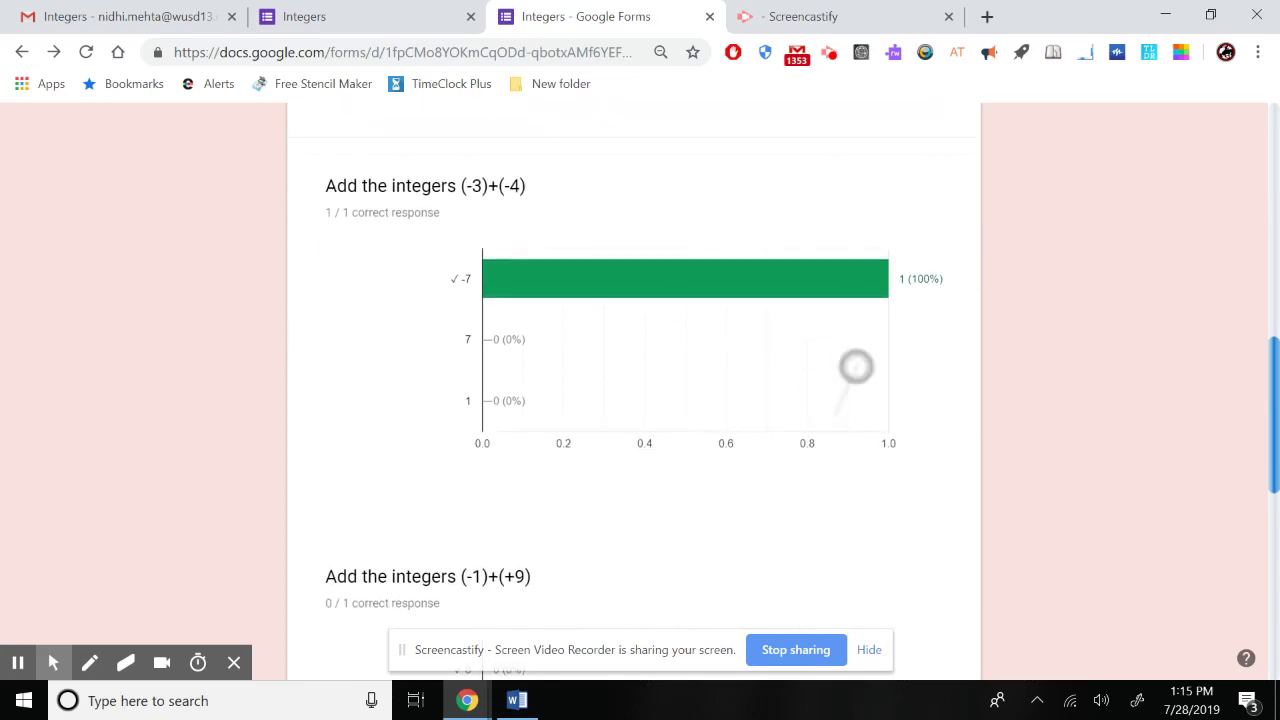
pyautogui.scroll(15, 634, 400)
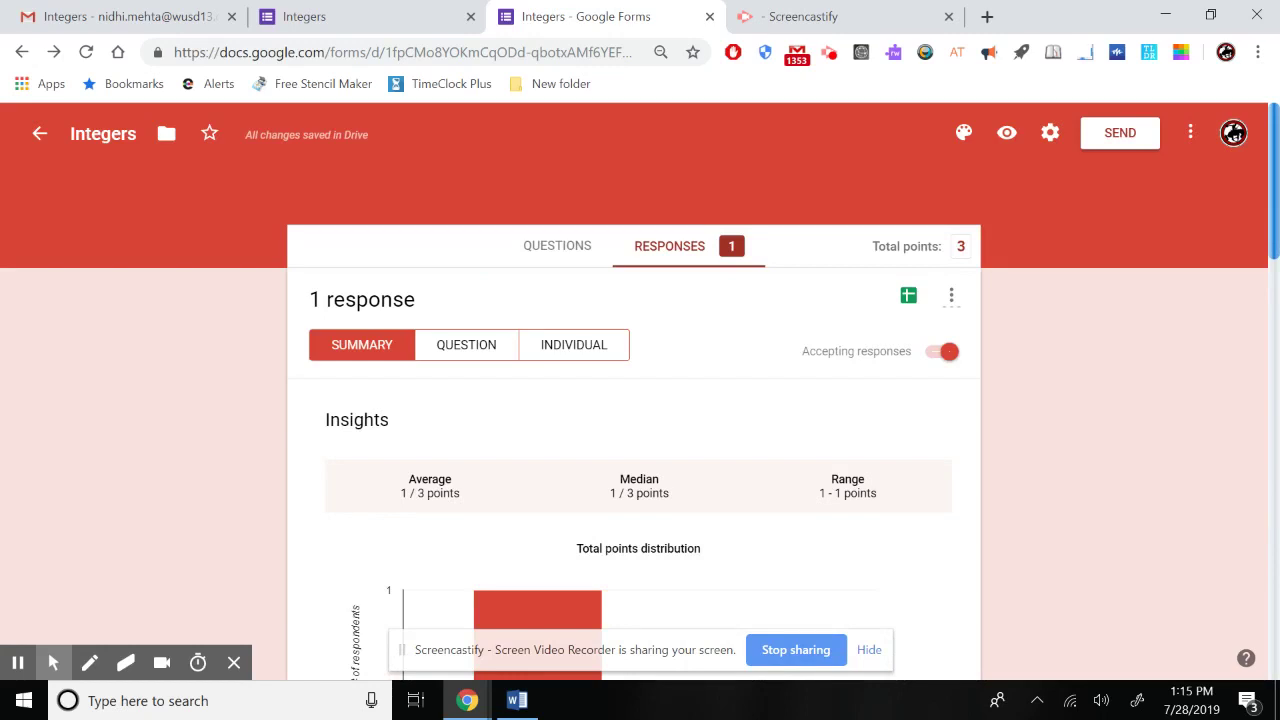
# - Review the quiz responses by question, and look through the individual respondent's graded submission
pyautogui.click(472, 348)
pyautogui.scroll(-2, 709, 360)
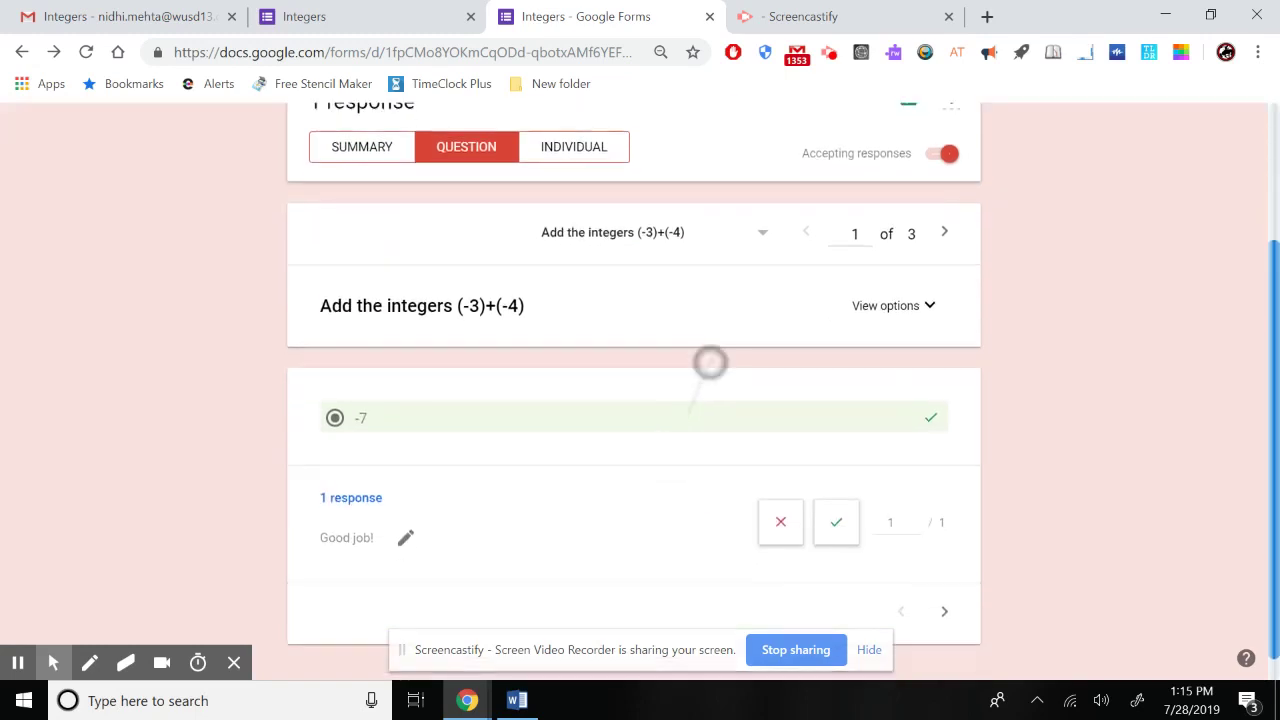
pyautogui.click(620, 525)
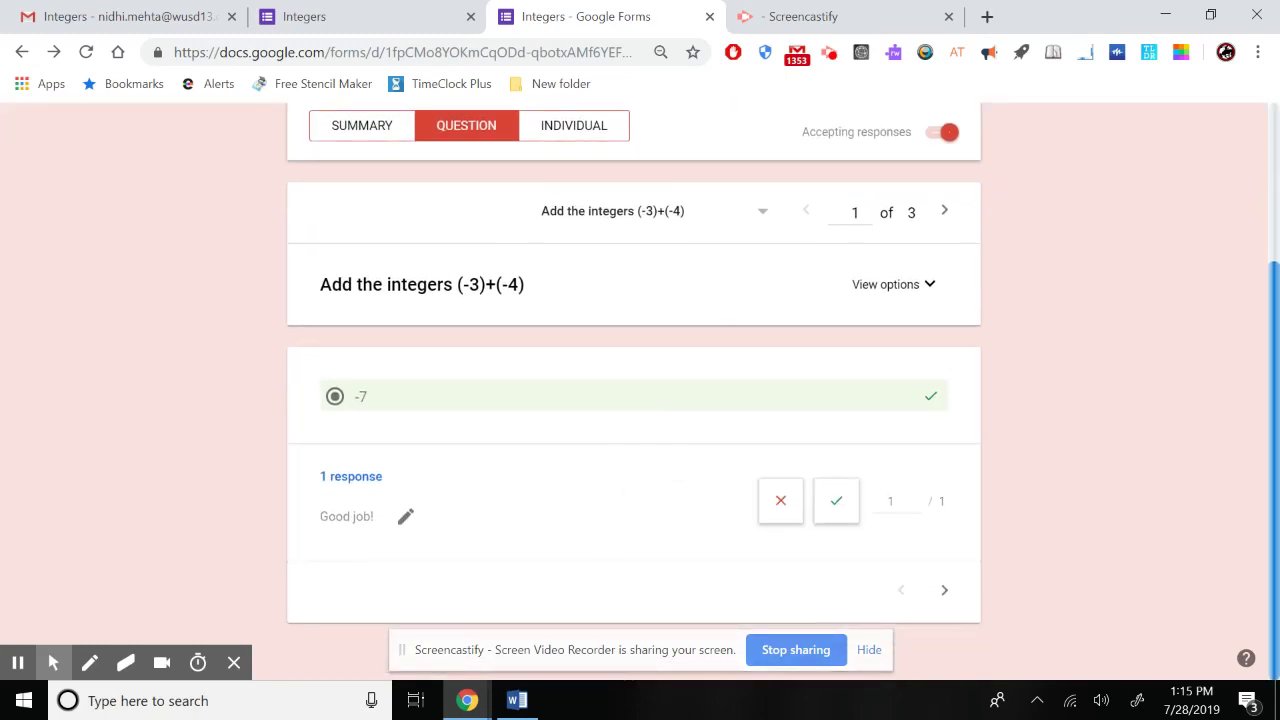
pyautogui.scroll(2, 1120, 280)
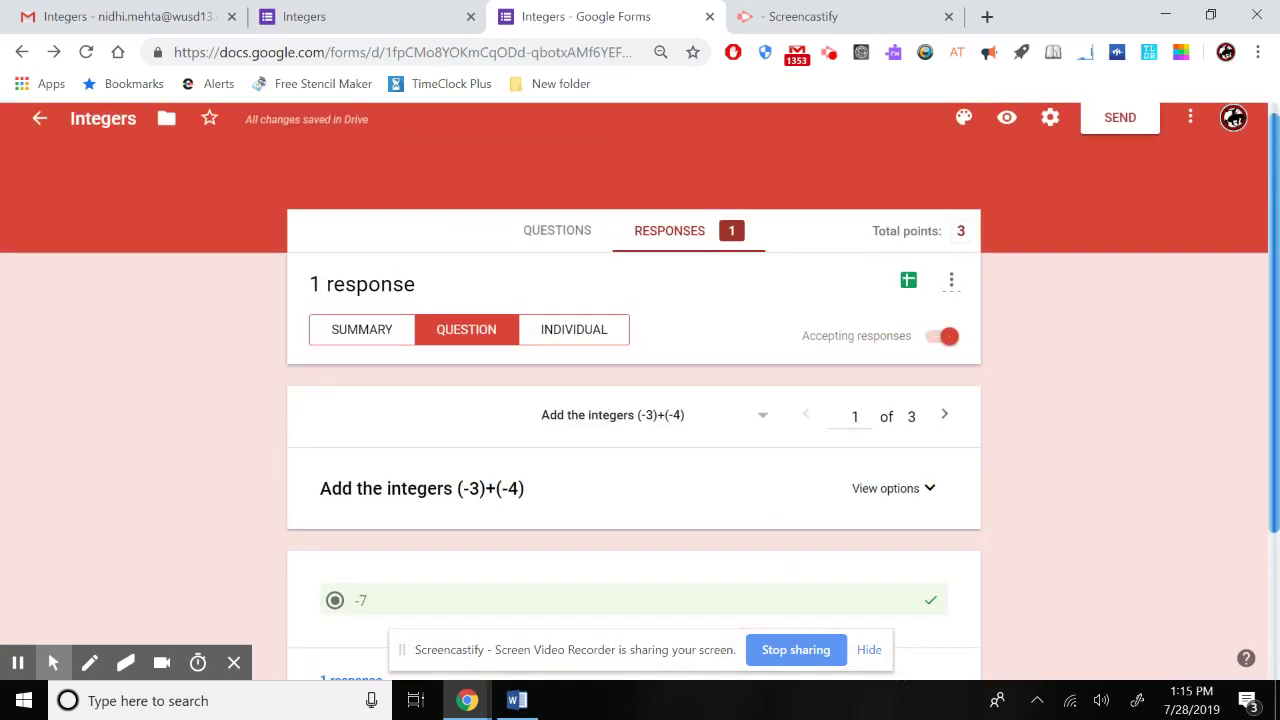
pyautogui.click(565, 343)
pyautogui.scroll(-15, 720, 477)
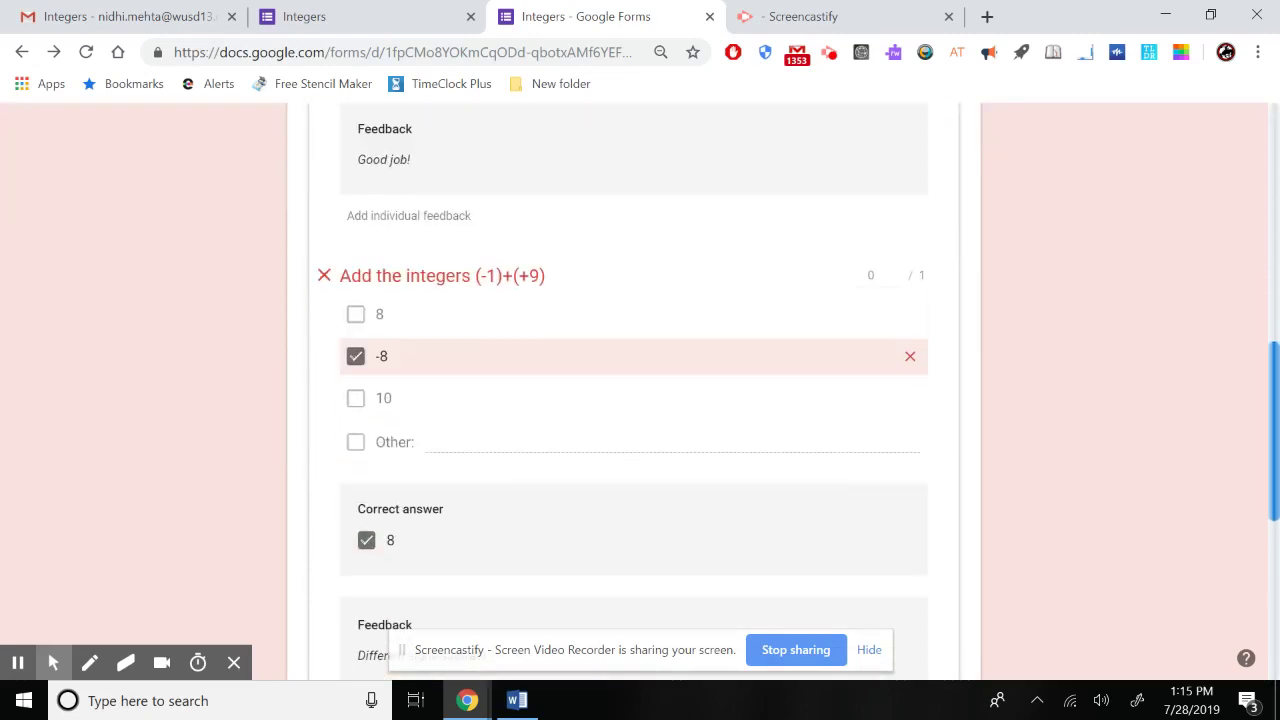
pyautogui.scroll(15, 640, 400)
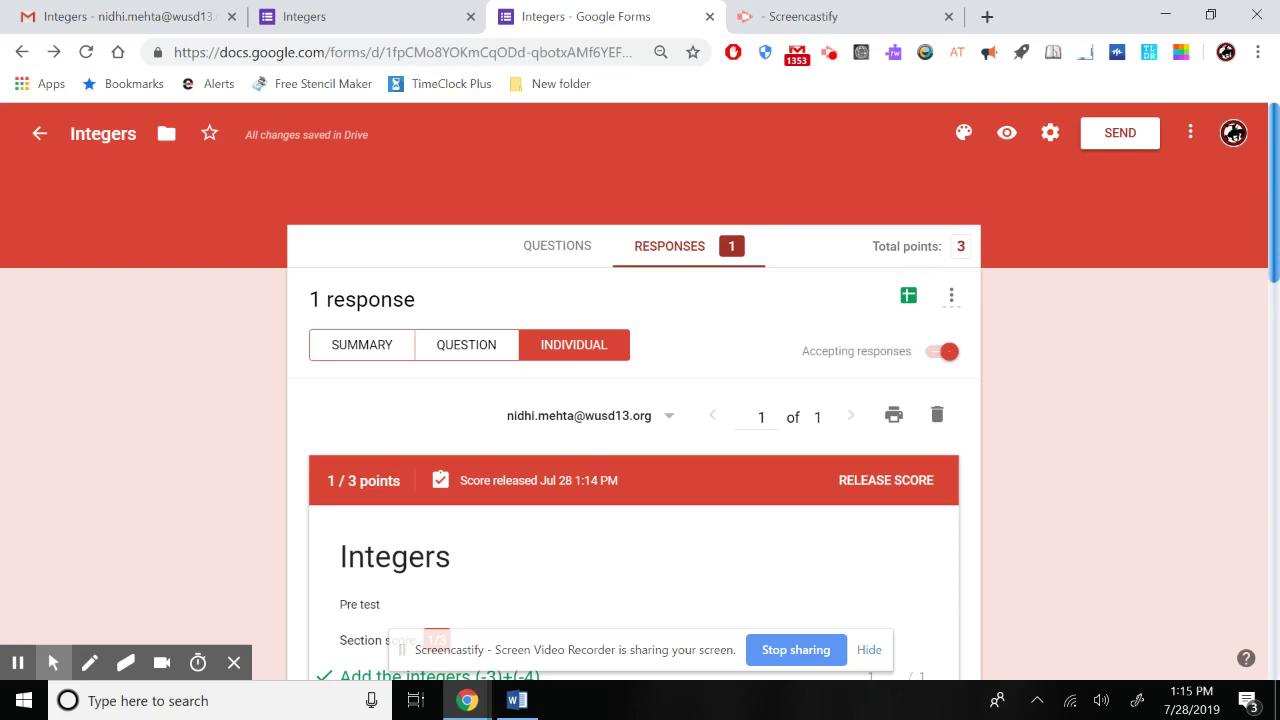
# - Create a new spreadsheet named Integers (Responses) as the response destination, and return to the form editor
pyautogui.click(908, 295)
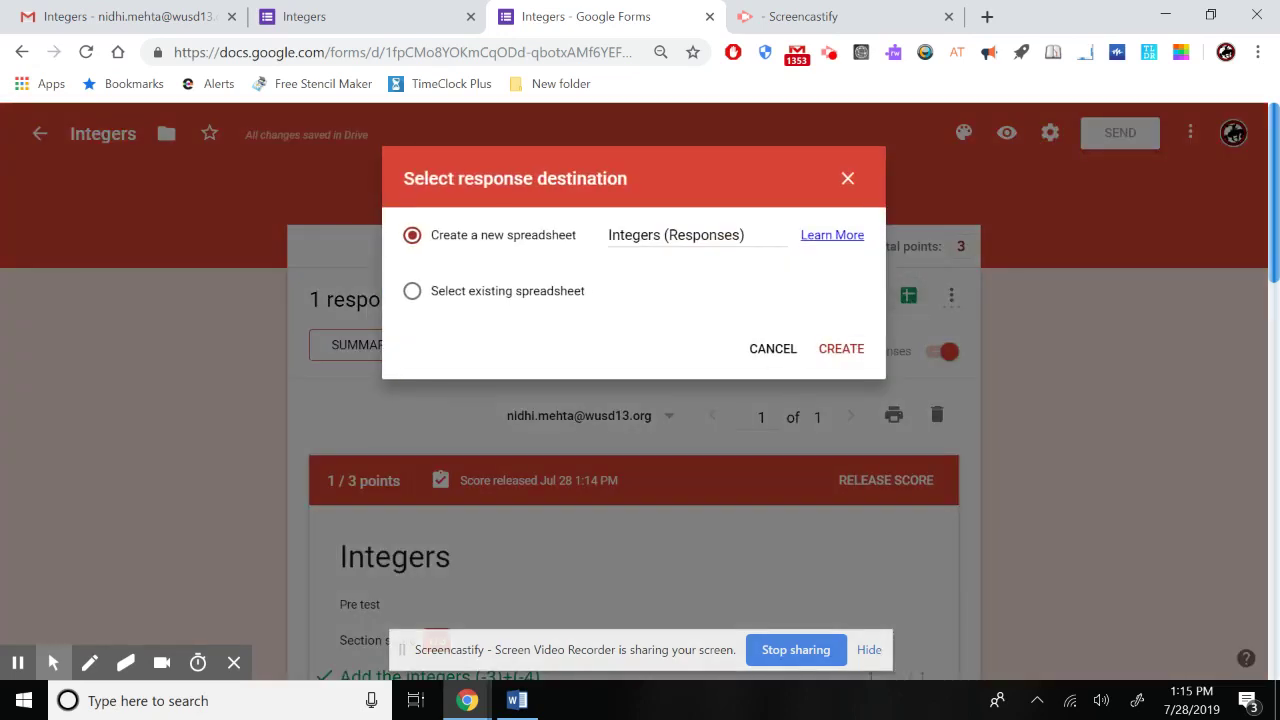
pyautogui.click(841, 348)
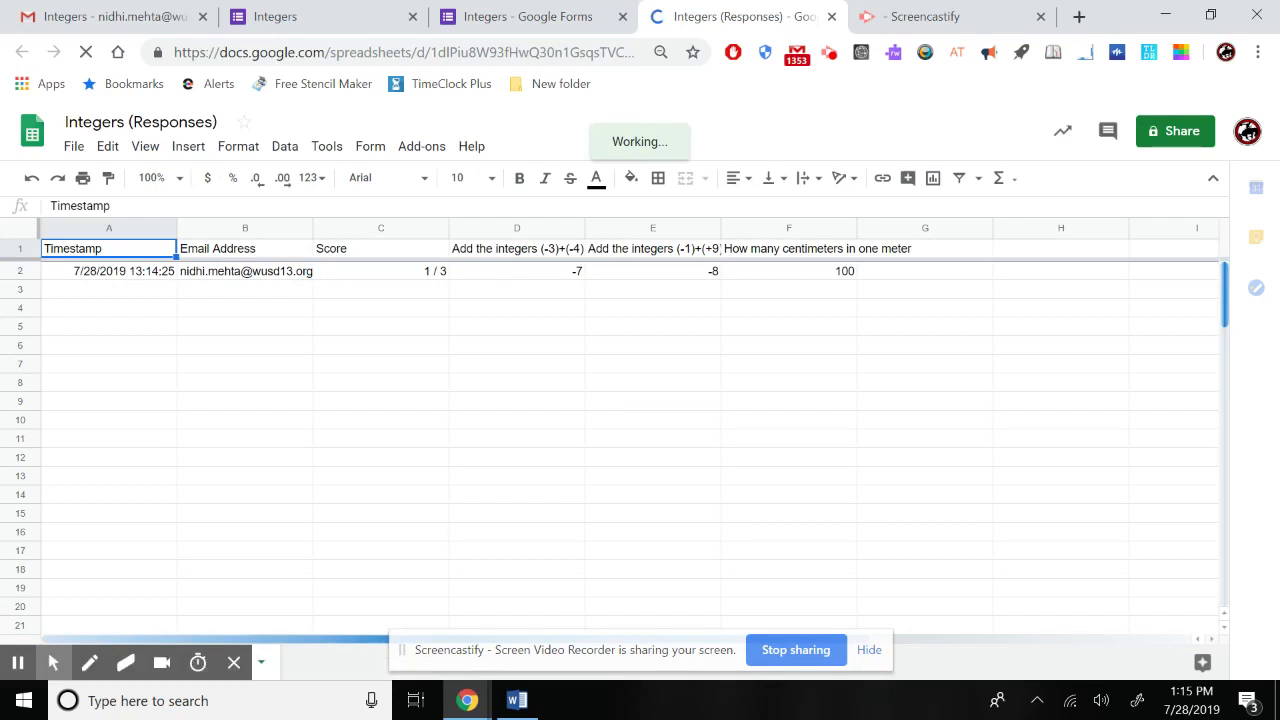
pyautogui.hotkey('ctrl', 'shift', 'Tab')
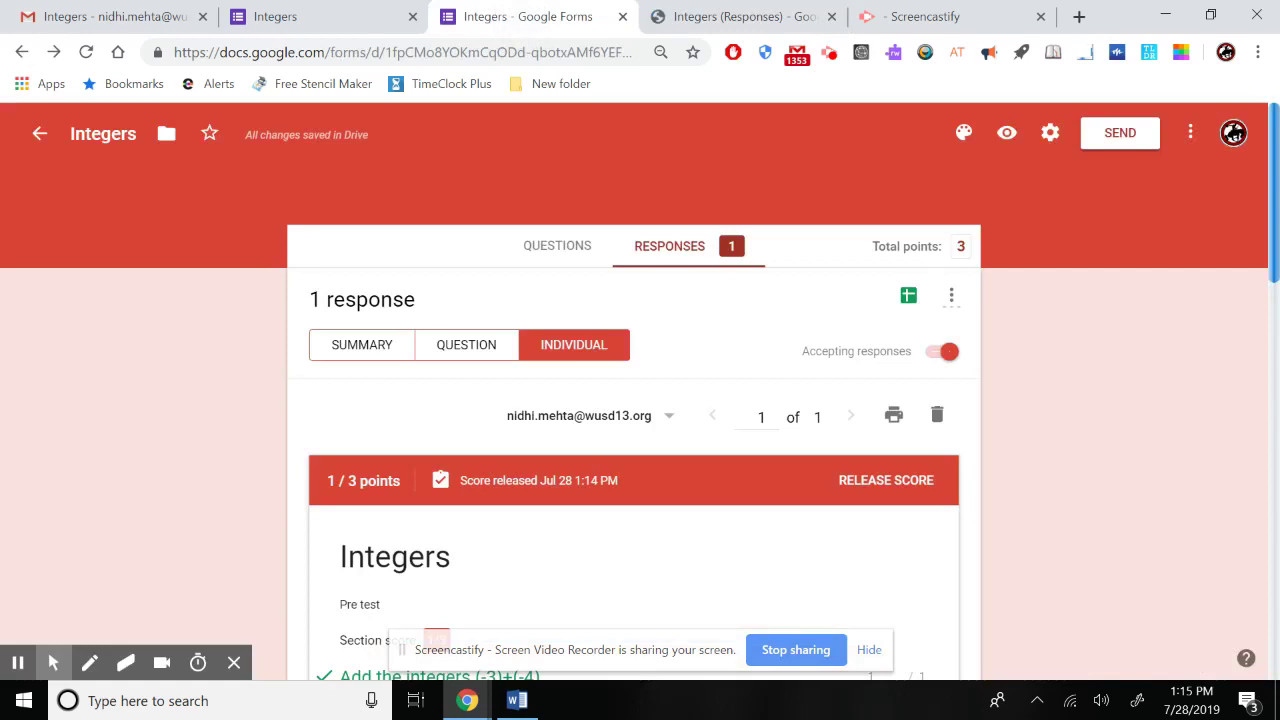